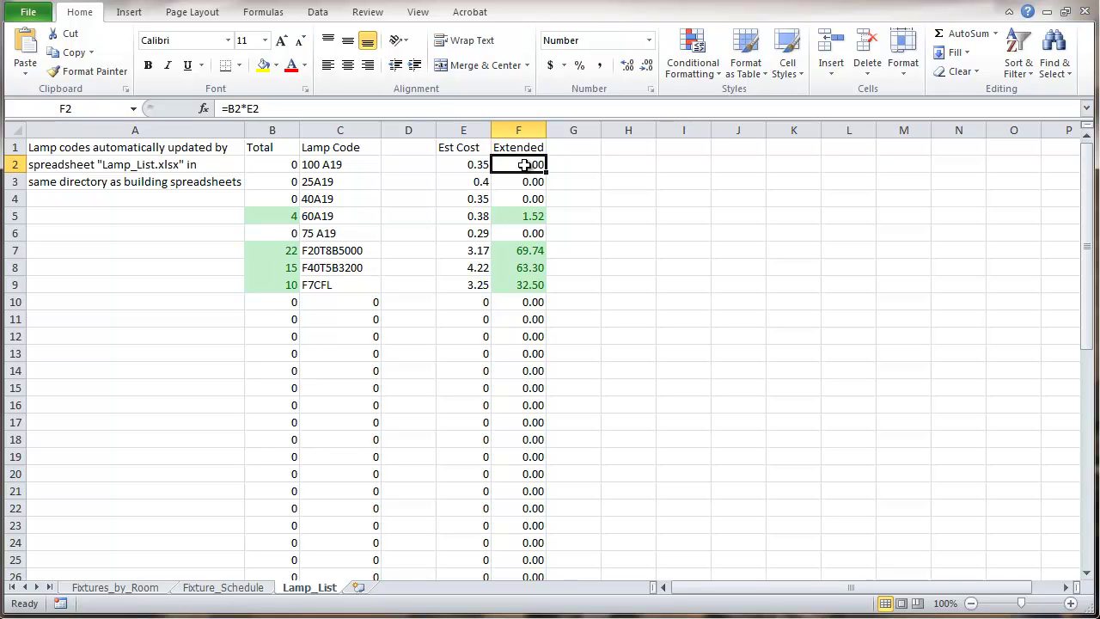
- Start a new conditional formatting rule for cell F2 that uses a formula to determine which cells to format
left_click(681, 75)
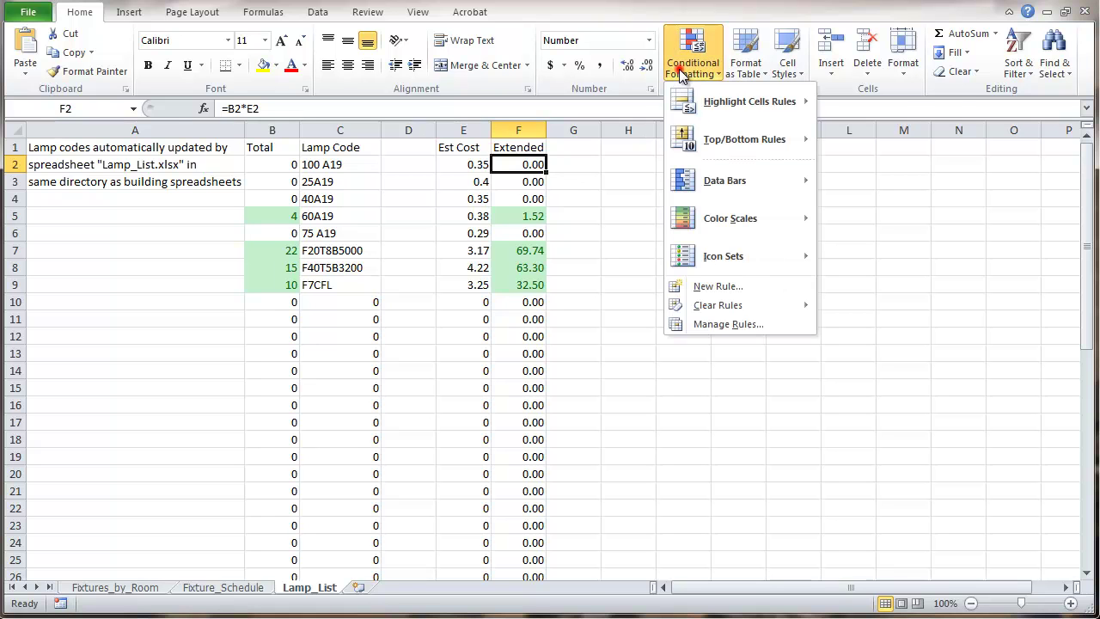
left_click(709, 324)
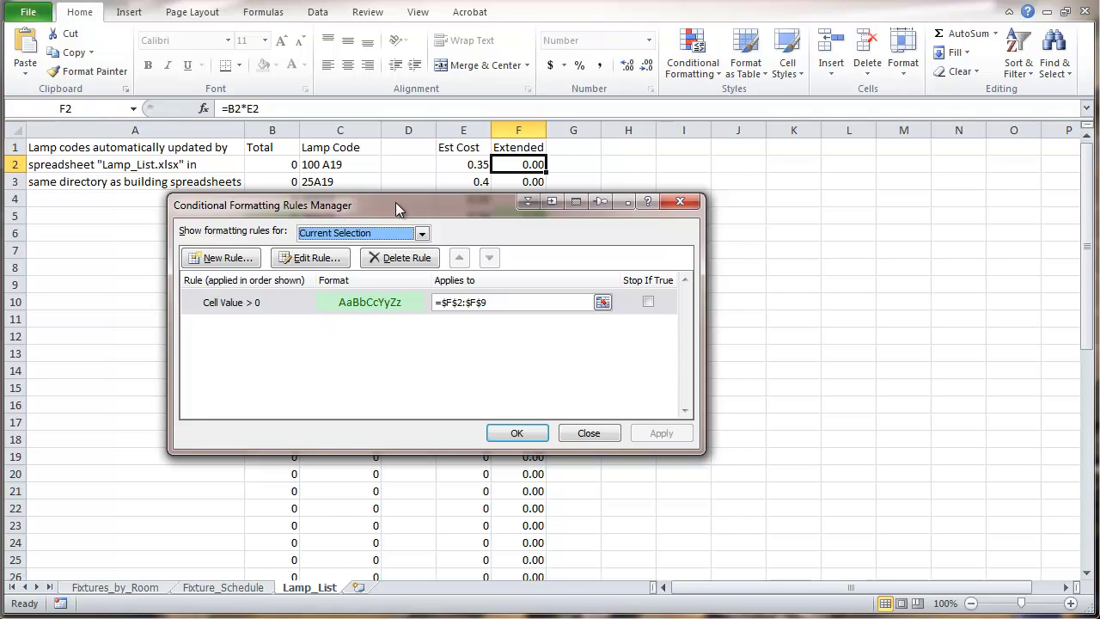
left_click_drag(406, 203, 562, 263)
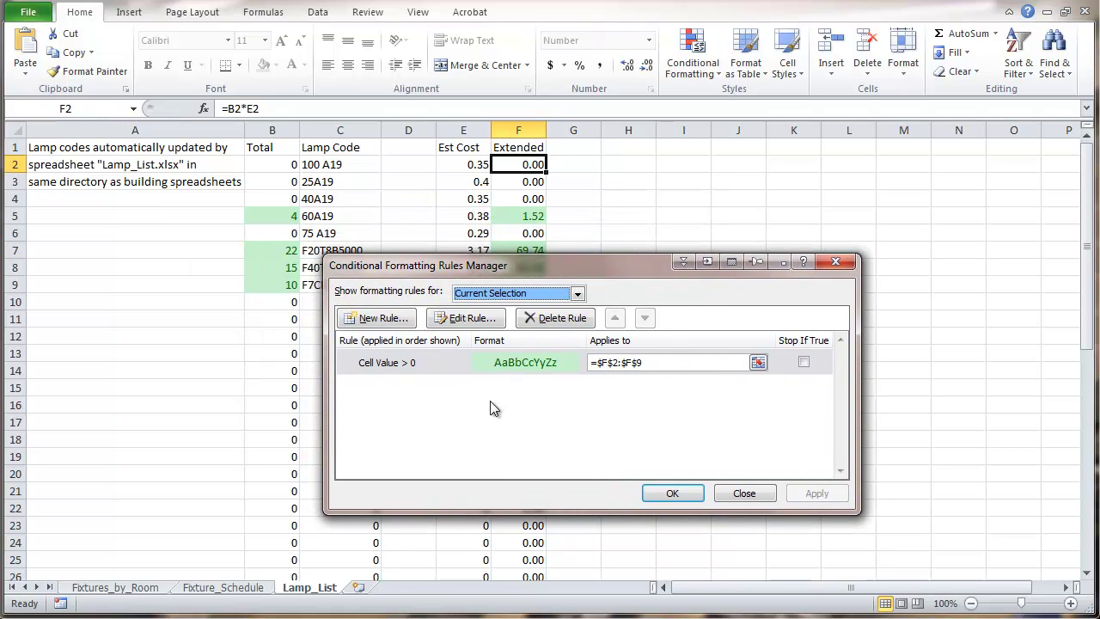
left_click(375, 318)
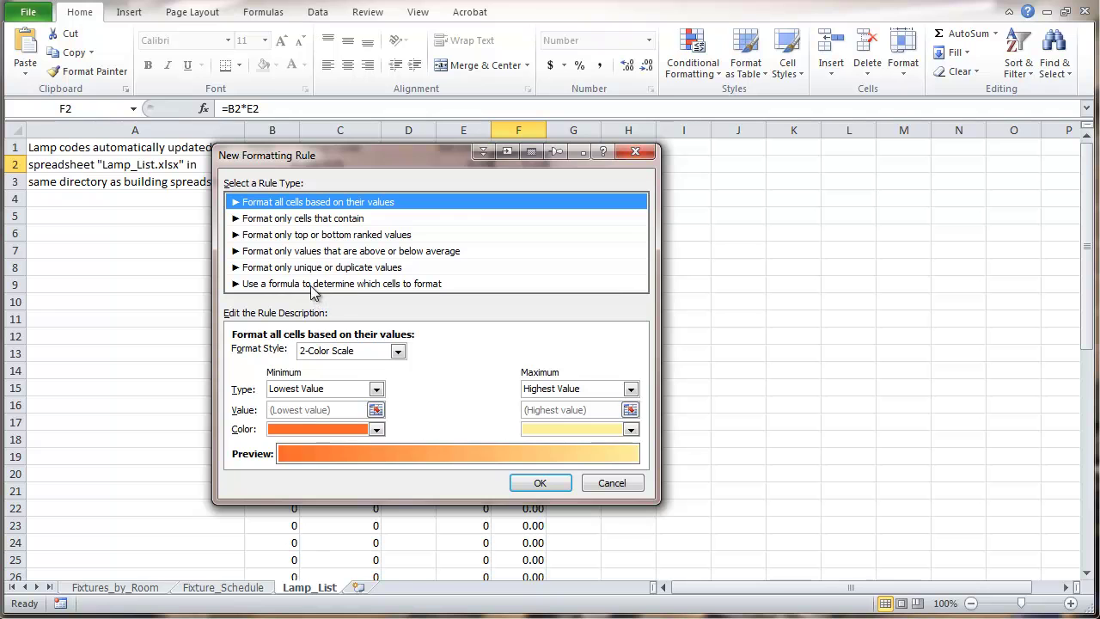
left_click(313, 286)
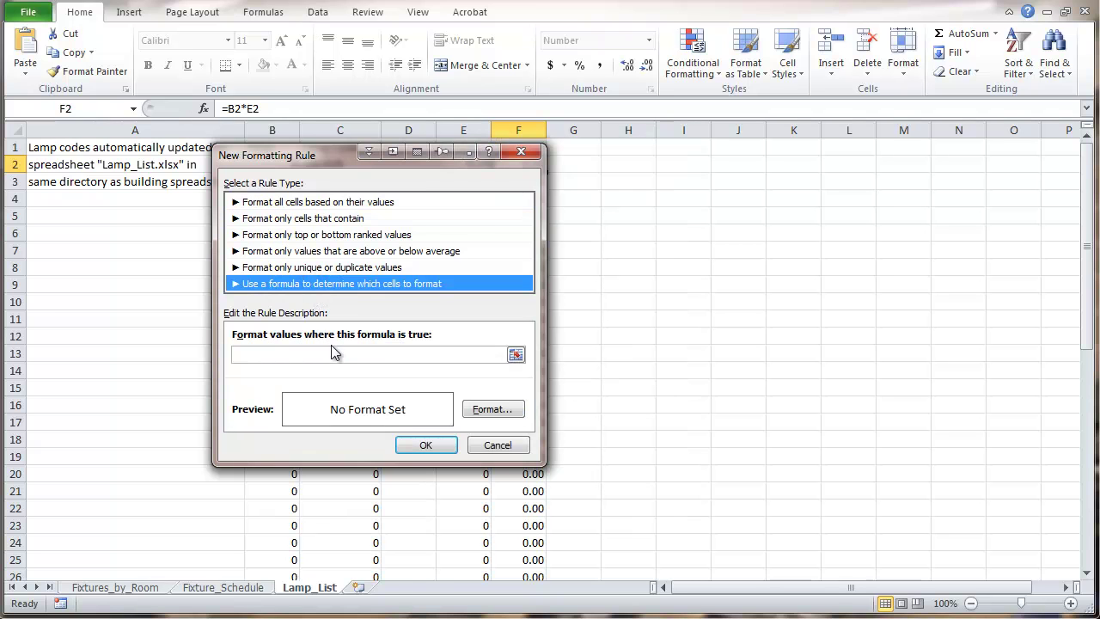
left_click(284, 361)
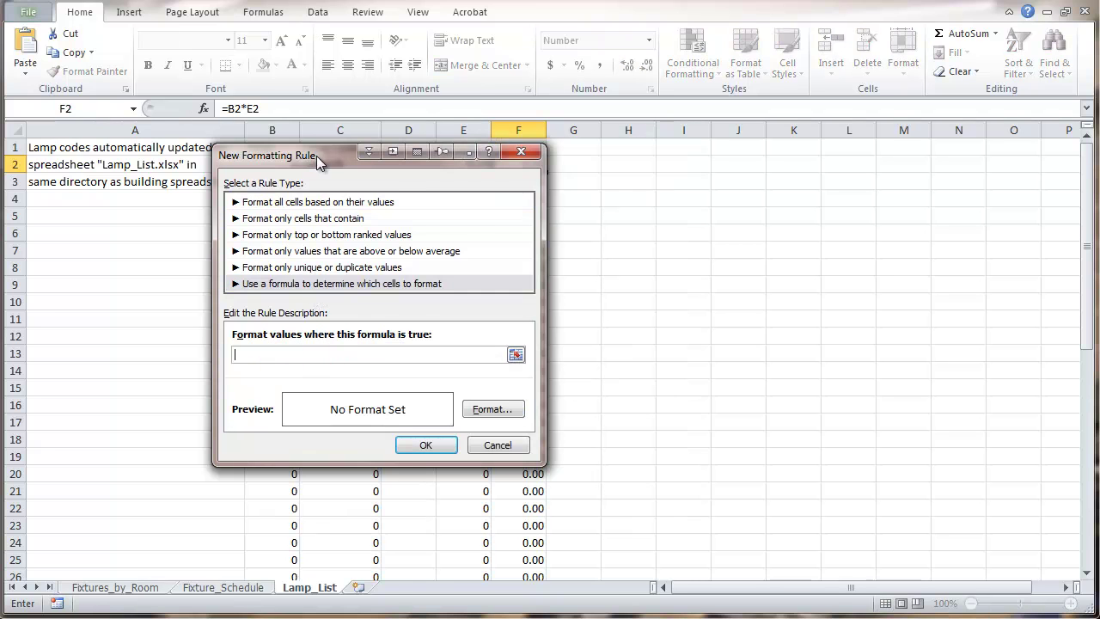
left_click_drag(316, 156, 333, 172)
left_click_drag(419, 187, 574, 217)
- Enter the rule formula =AND($B2>0,$F2=0), with only the column references to B2 and F2 kept absolute
type("=")
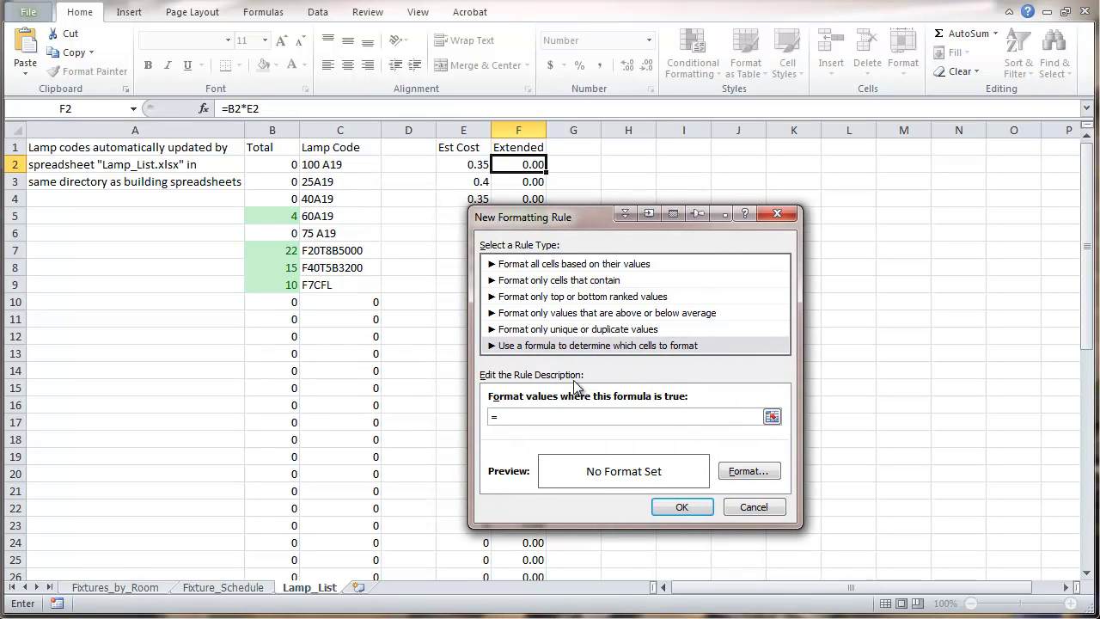
type("AND(")
left_click(269, 167)
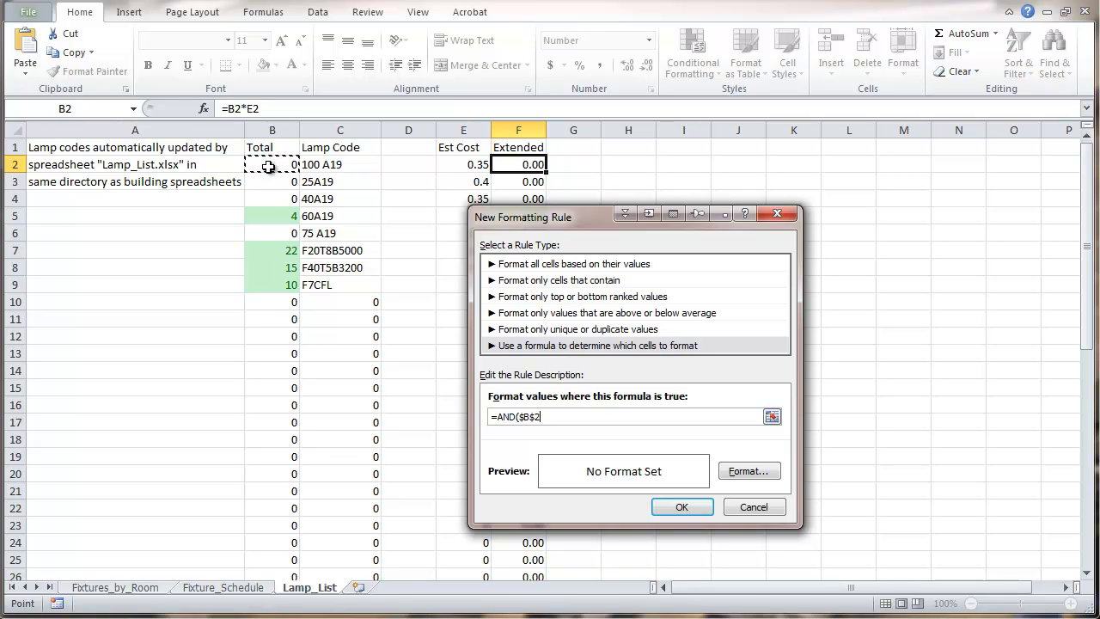
left_click(532, 416)
left_click_drag(529, 416, 540, 416)
left_click(516, 164)
left_click_drag(562, 417, 566, 417)
left_click(570, 417)
type("=0)")
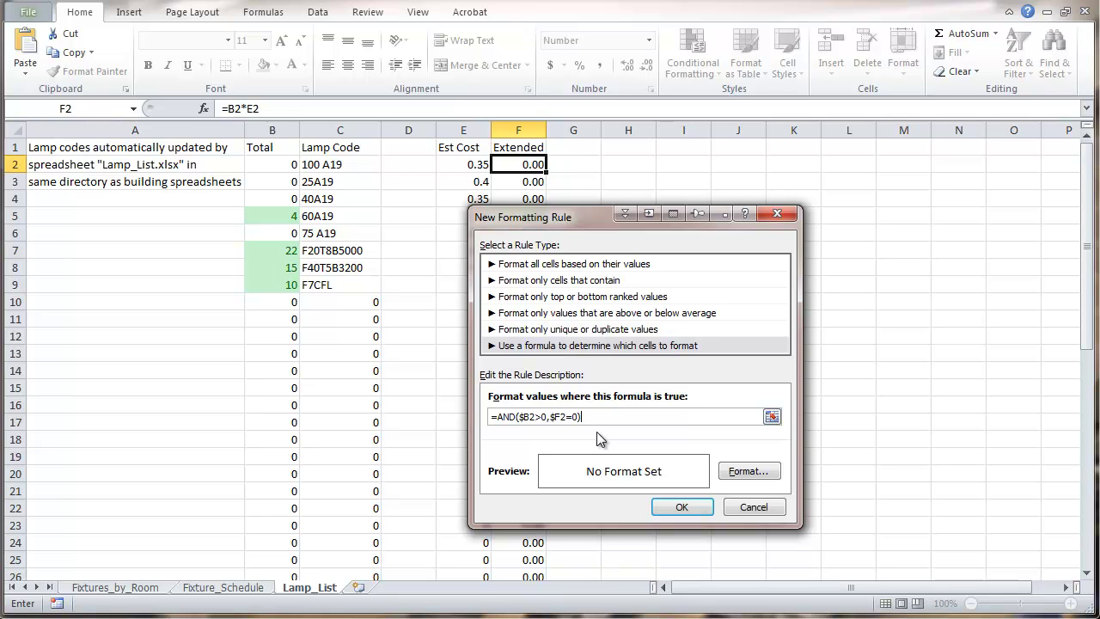
- Give the formula rule a solid red background fill and add it to the rules for F2
left_click(746, 474)
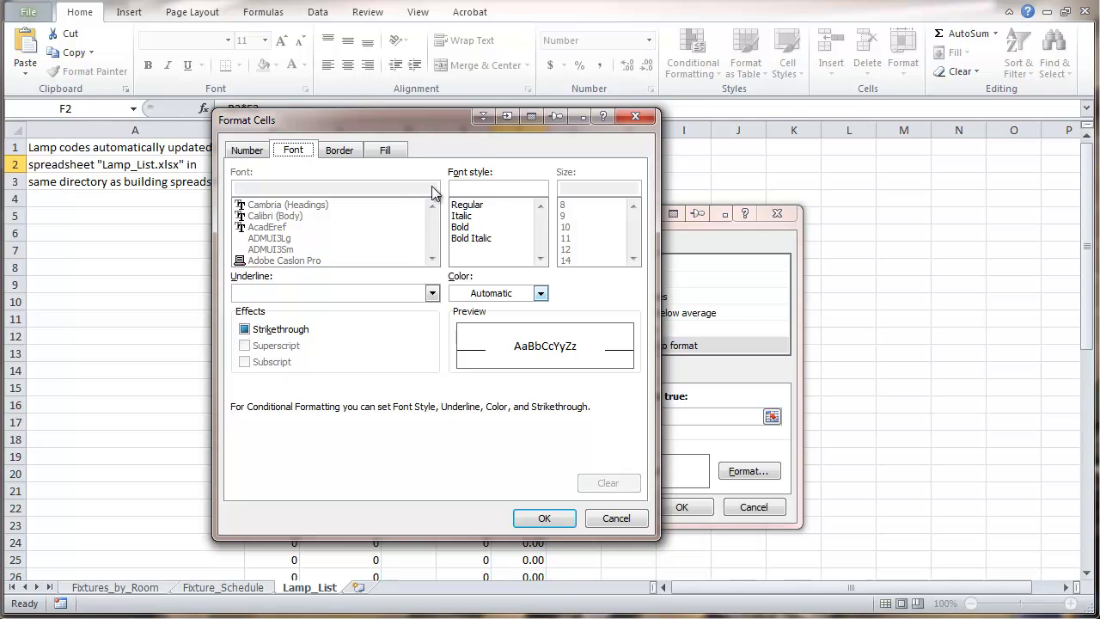
left_click(384, 150)
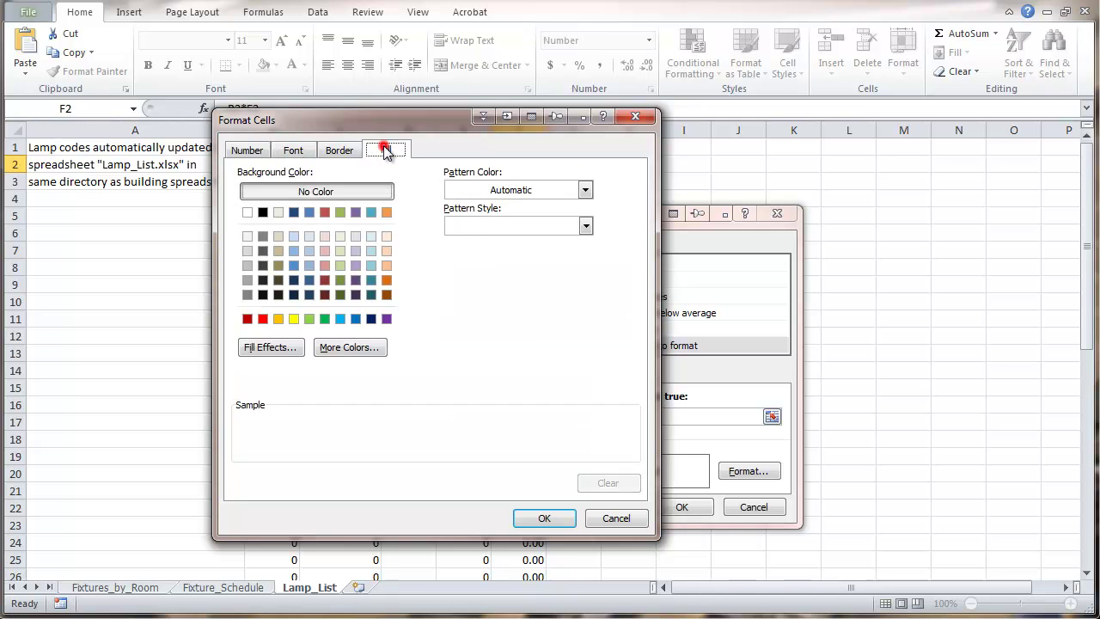
left_click(263, 319)
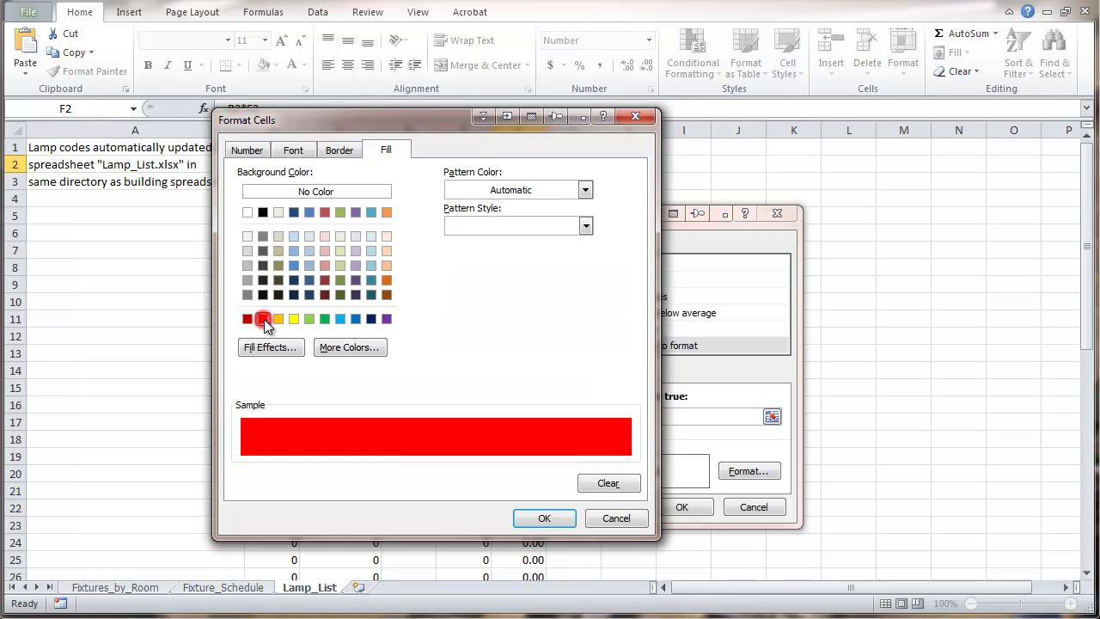
left_click(545, 519)
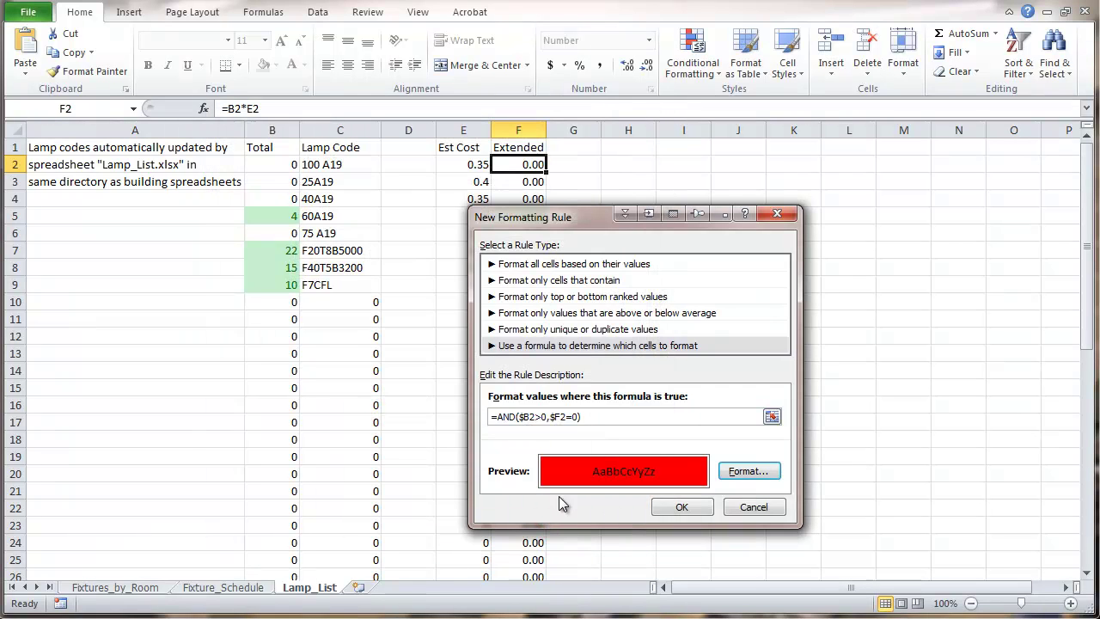
left_click(687, 507)
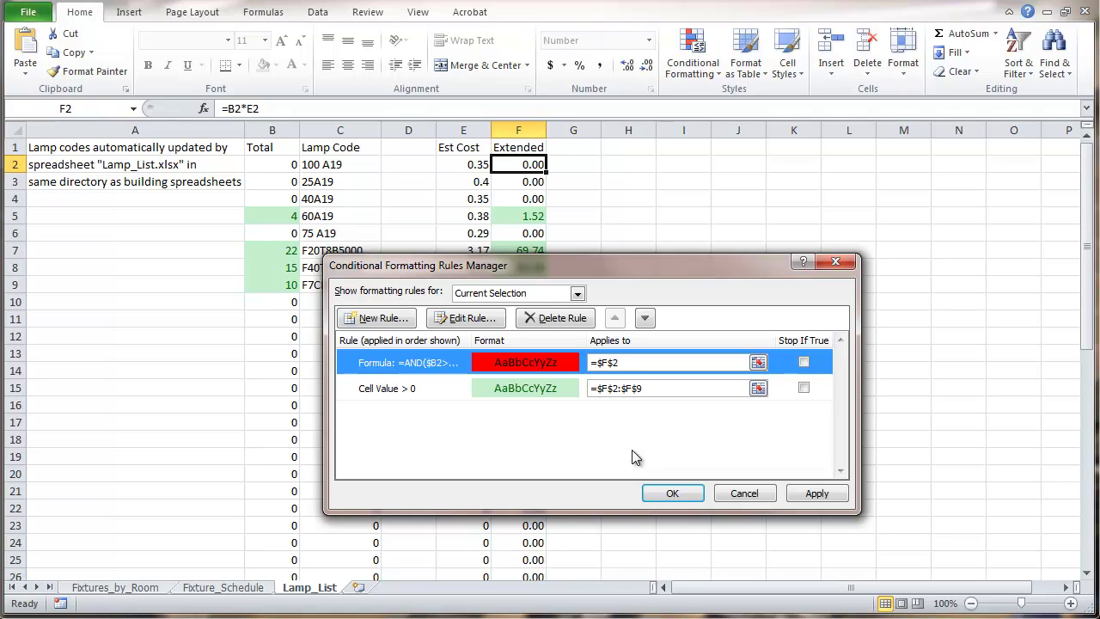
- Enable Stop If True for the red formula rule, apply it, and fill cell F2 down through F9
left_click(805, 364)
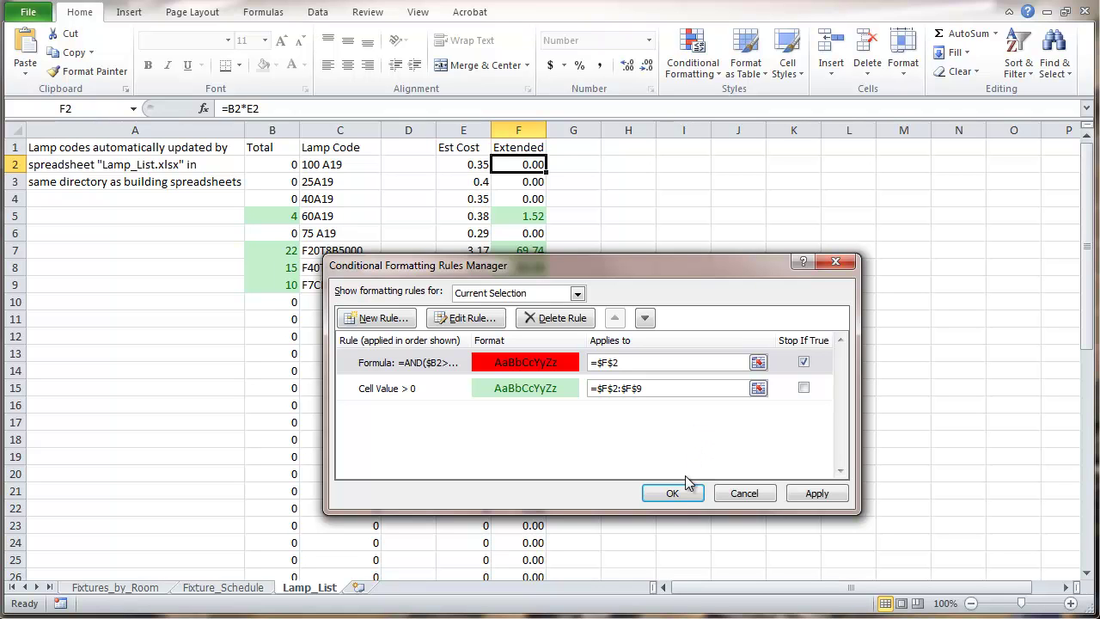
left_click(818, 495)
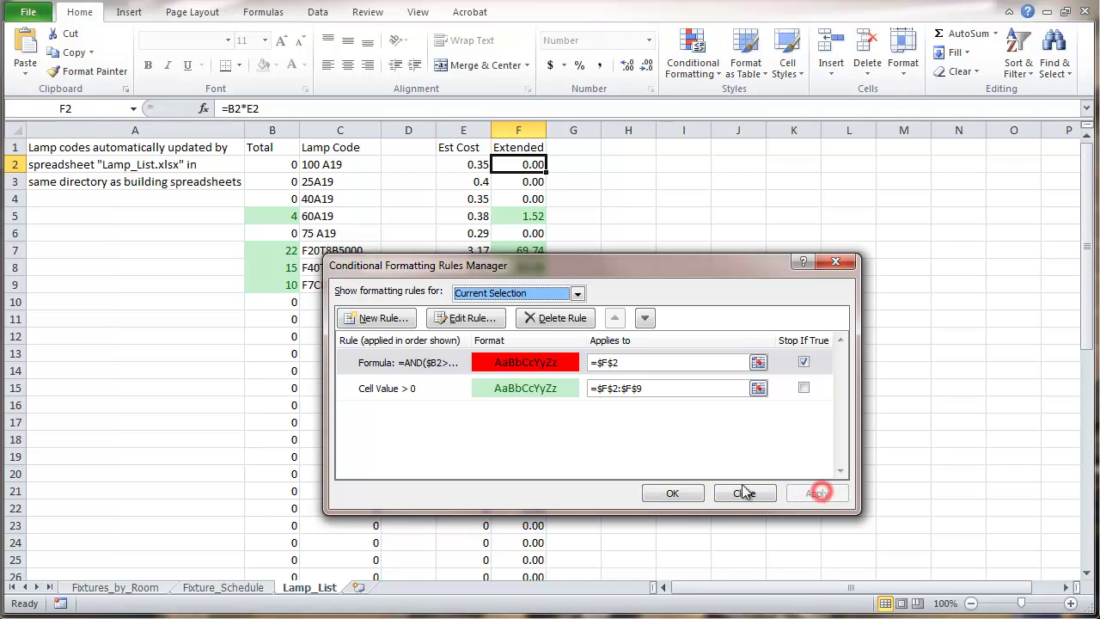
left_click(671, 493)
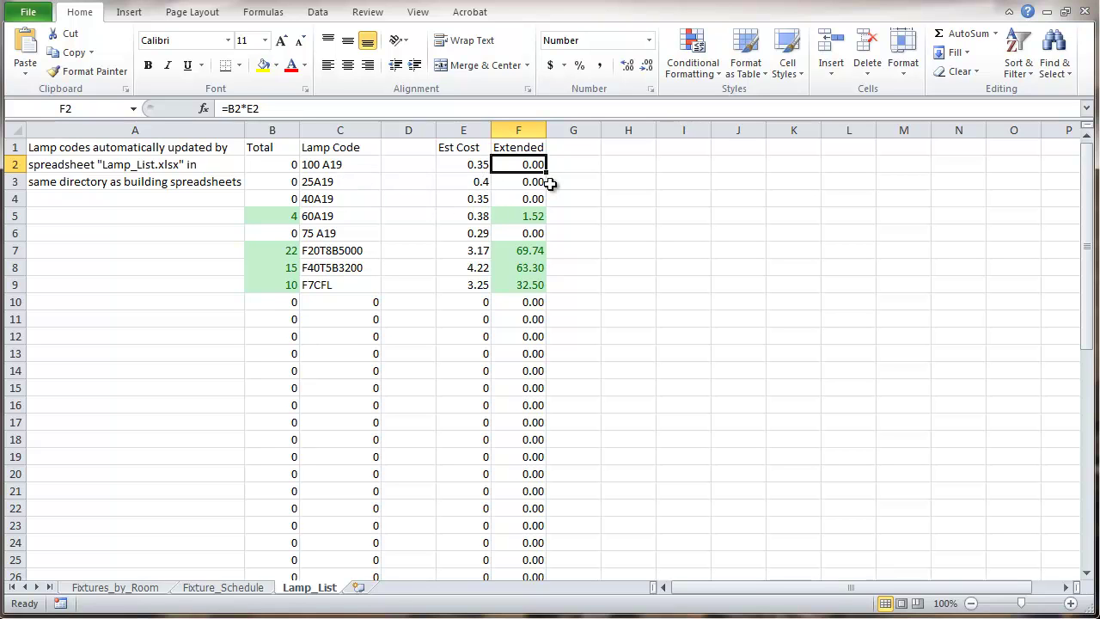
left_click_drag(544, 171, 550, 292)
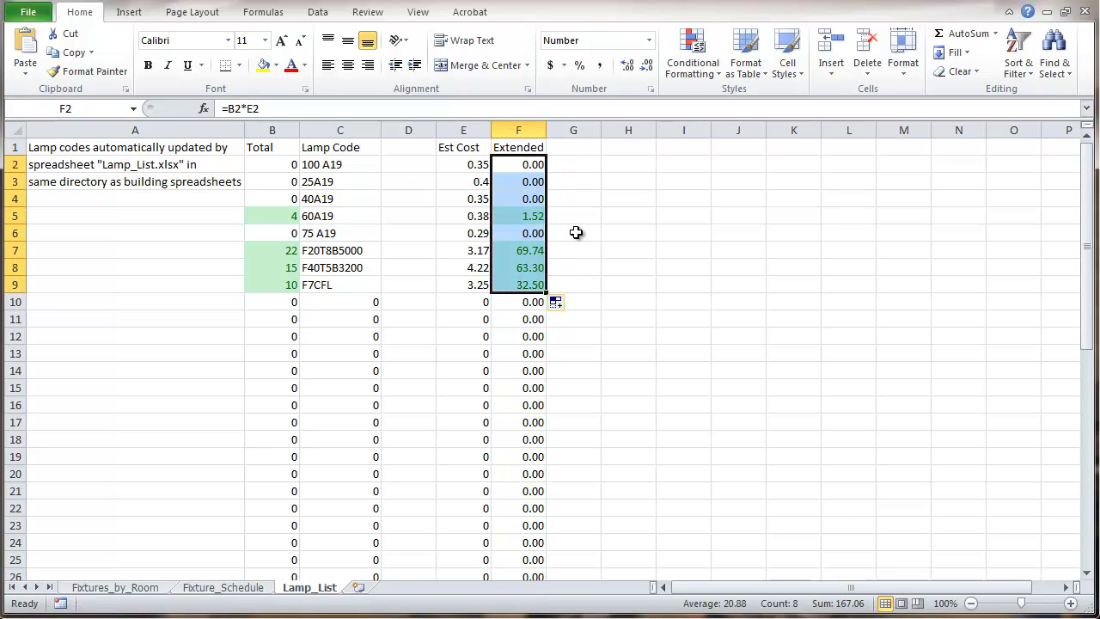
- Test the red rule by deleting the 60A19 estimated cost in E5, and undo the deletion
left_click(452, 217)
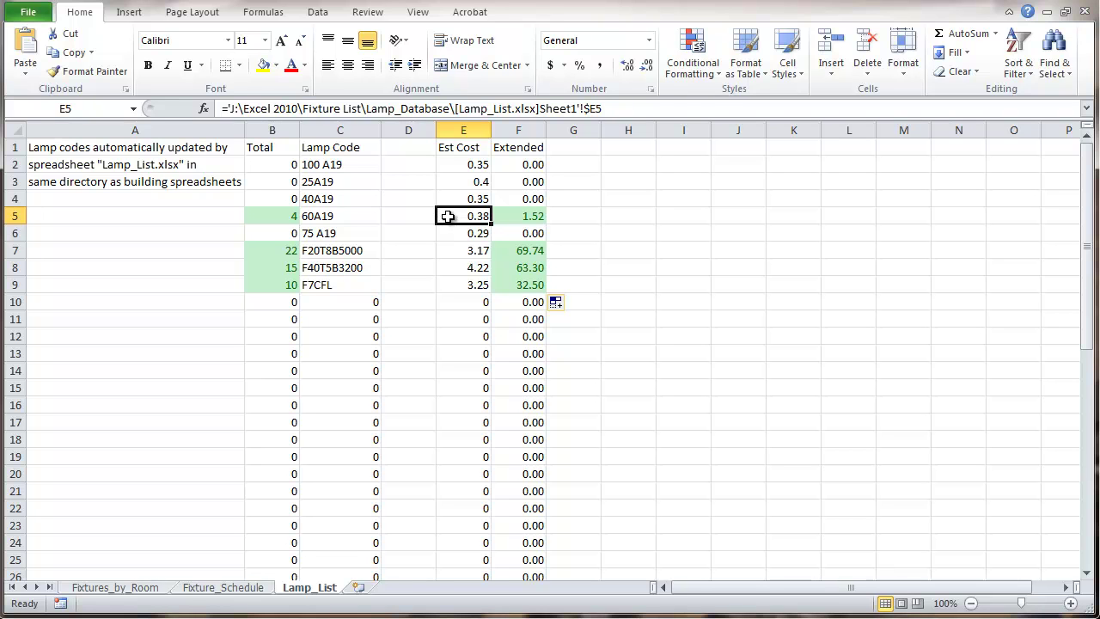
key("Delete")
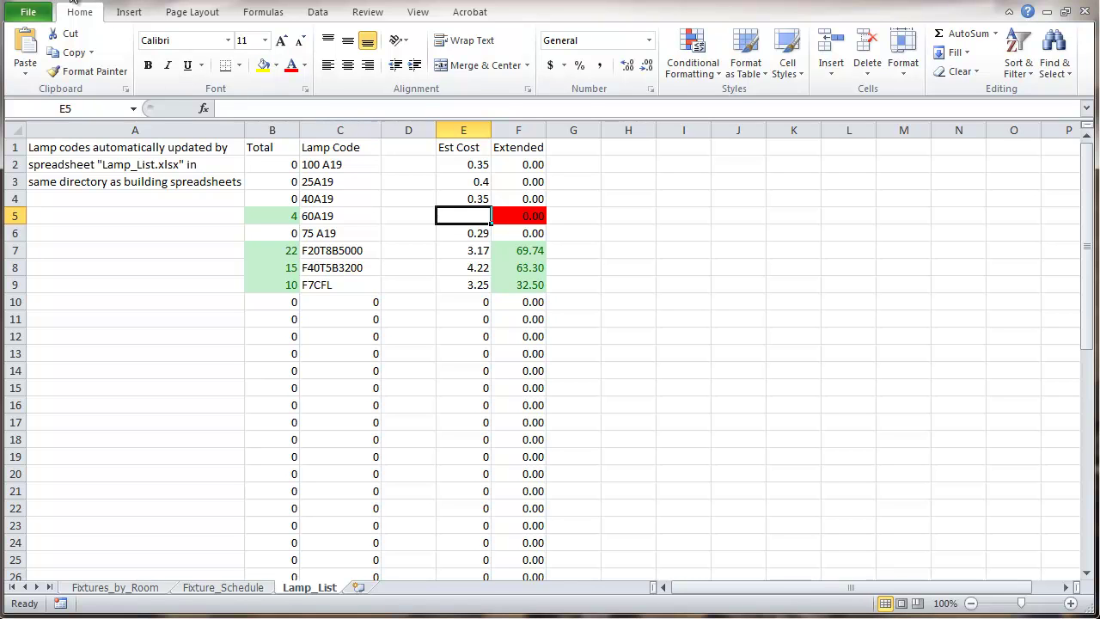
left_click(54, 2)
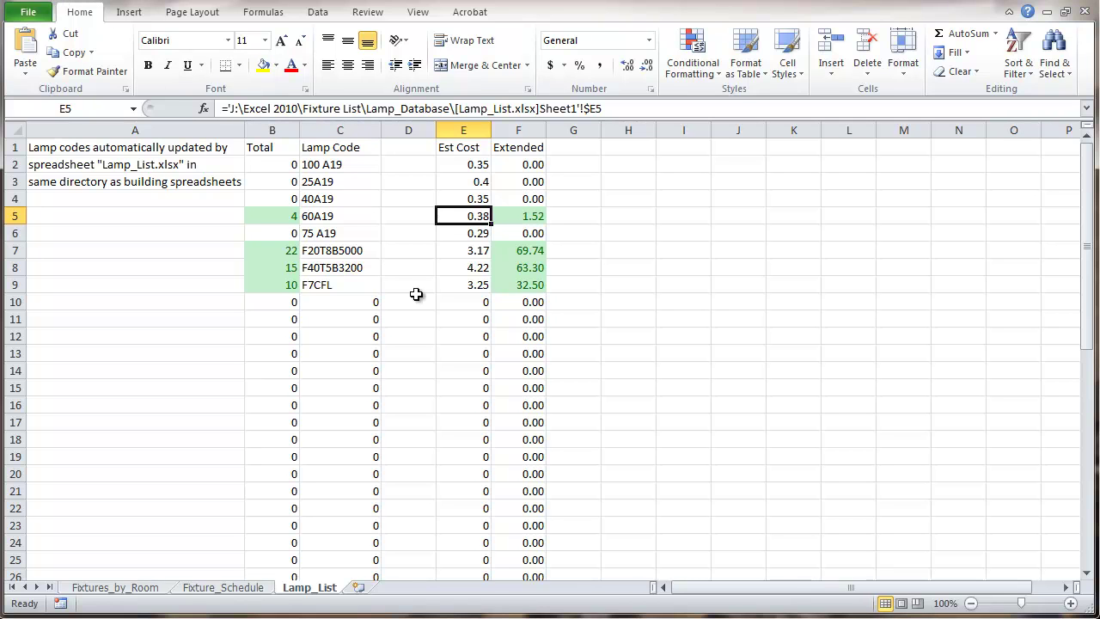
- Fill the Extended formula and its conditional formatting from F9 down through F51
left_click(515, 287)
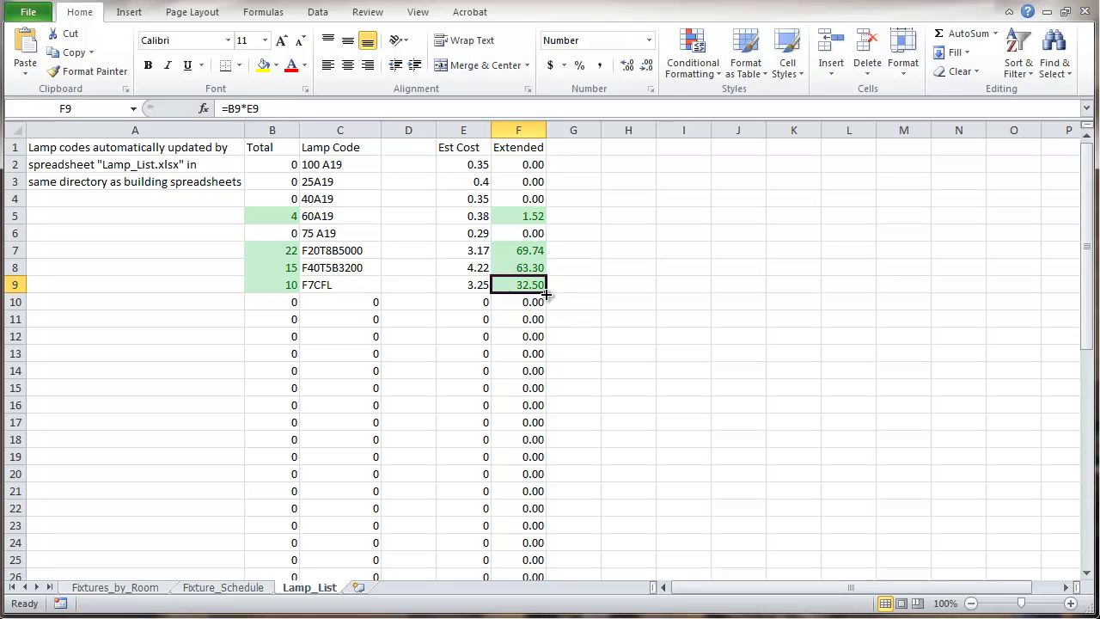
left_click_drag(546, 293, 552, 545)
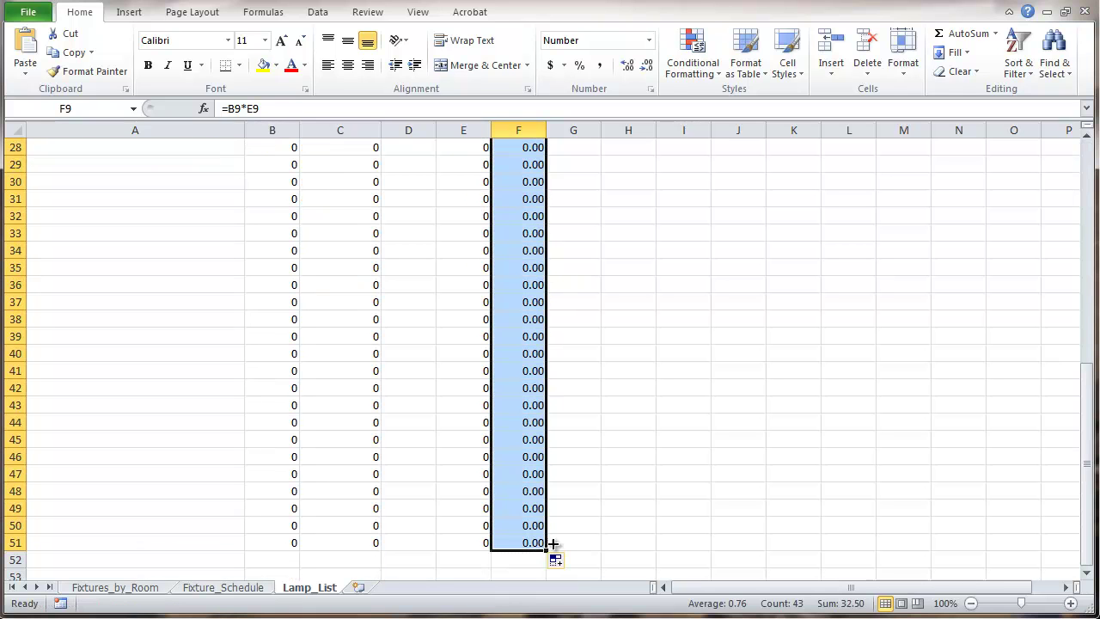
left_click(590, 506)
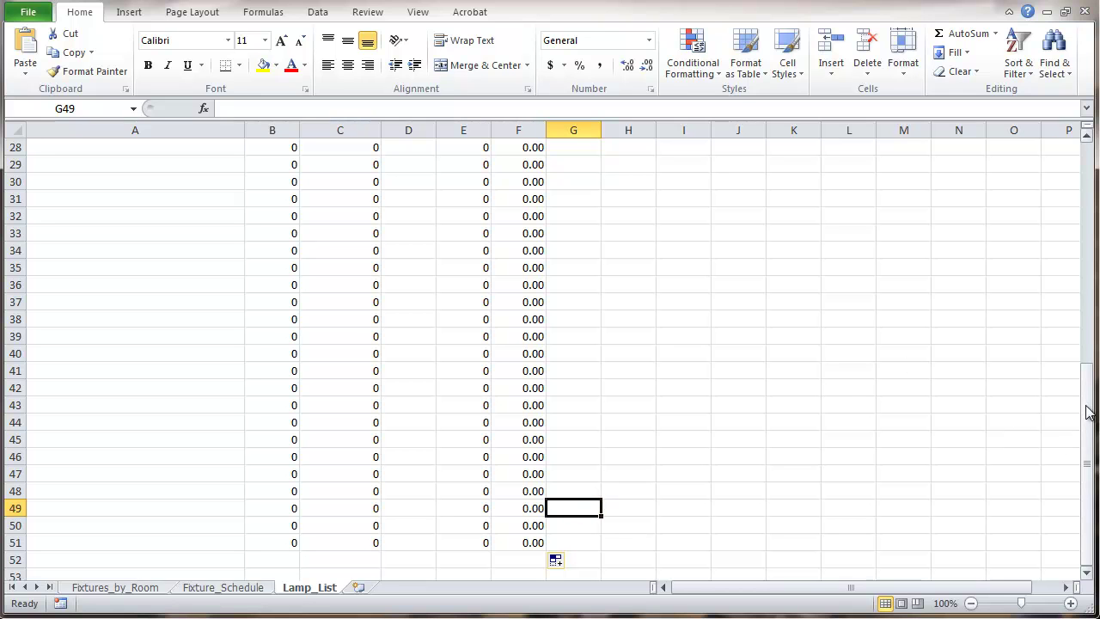
- Check the conditional formatting rules and their applied ranges for the last Extended cell, F51
left_click(518, 543)
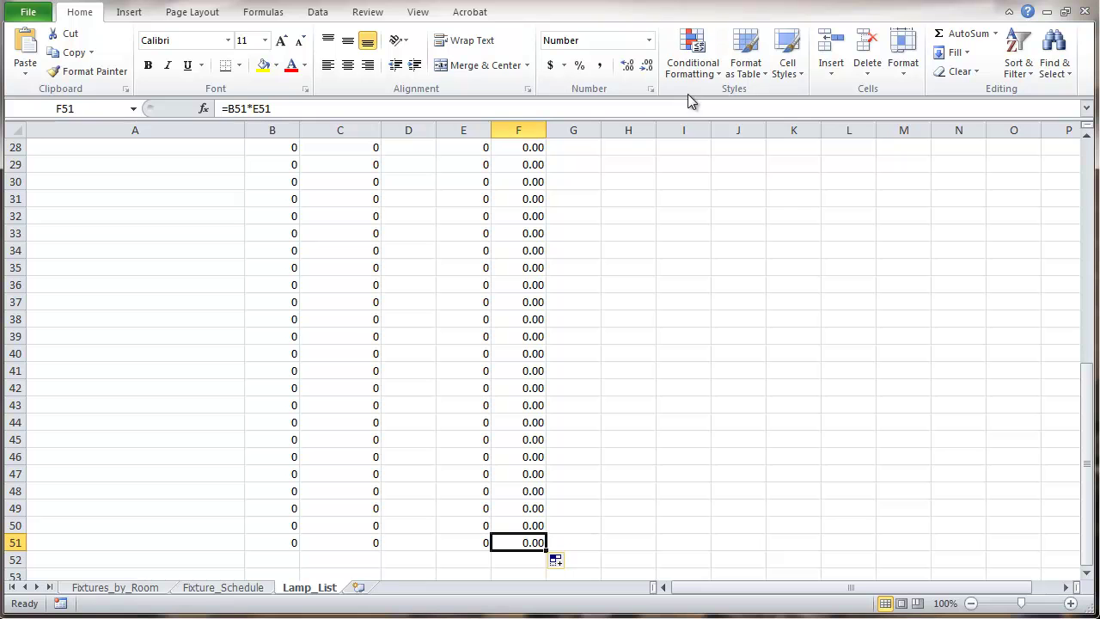
left_click(697, 69)
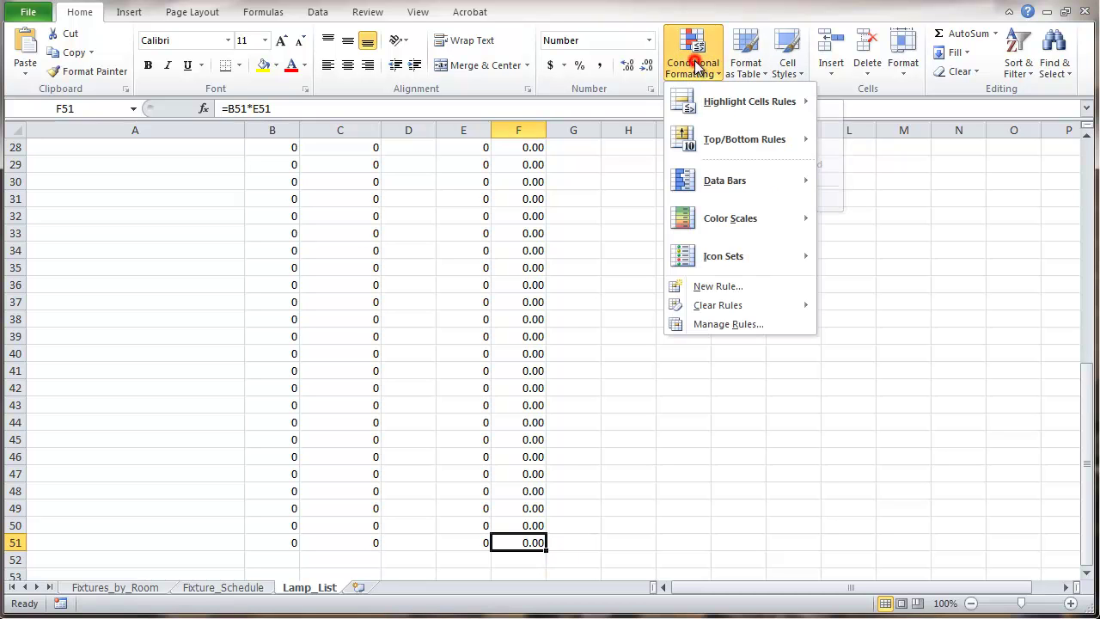
left_click(741, 324)
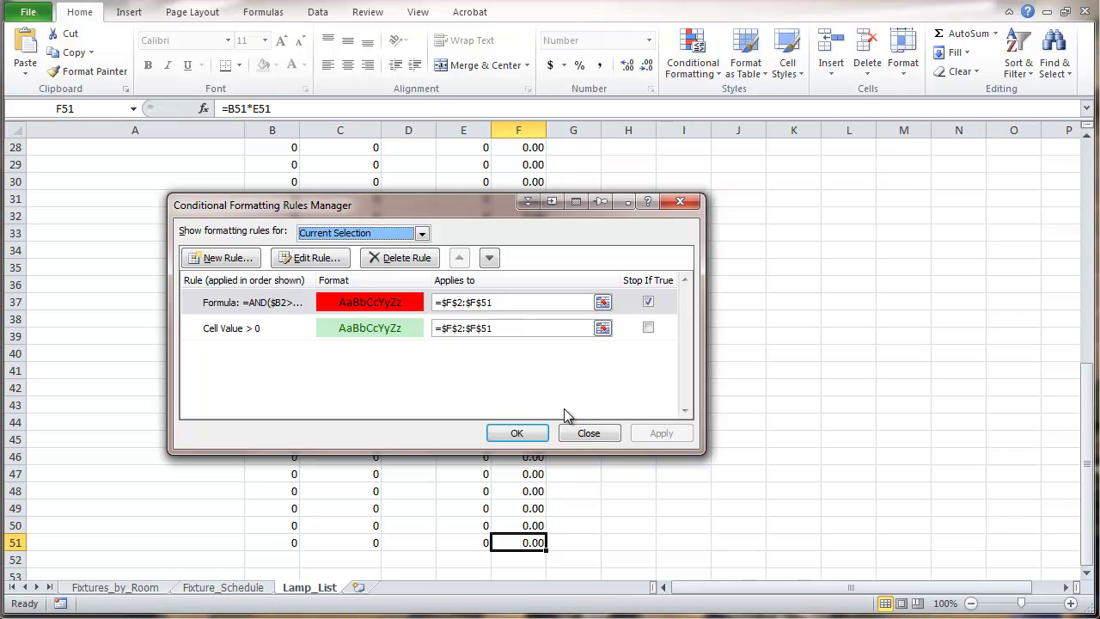
left_click(587, 434)
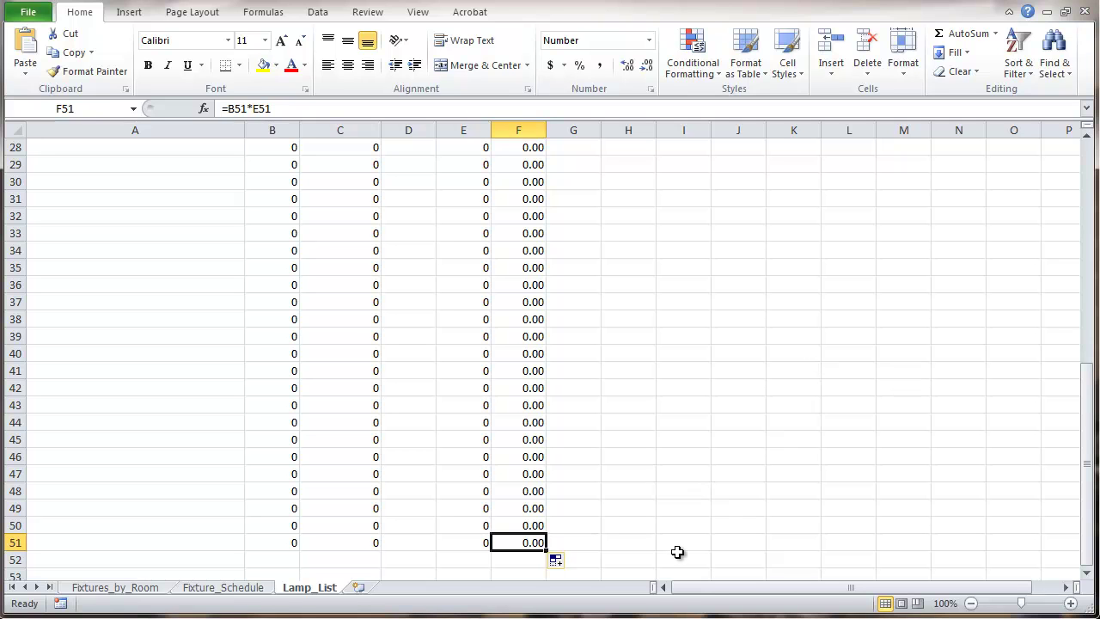
left_click_drag(777, 591, 744, 601)
- Total the lamp quantities in cell B52 with AutoSum over B2:B51
left_click(280, 559)
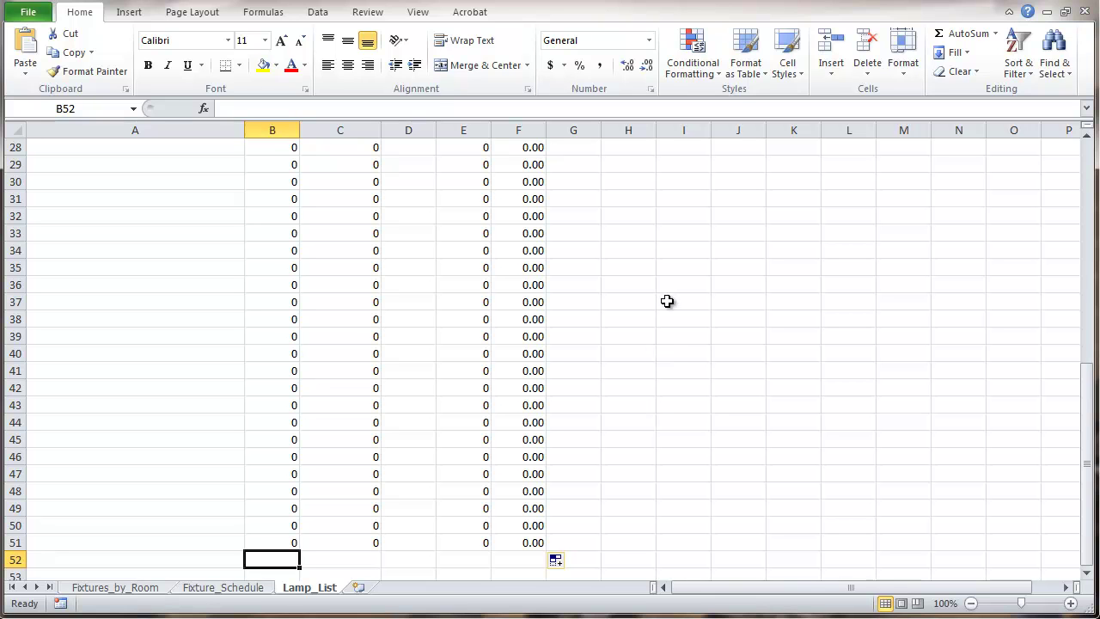
left_click(974, 39)
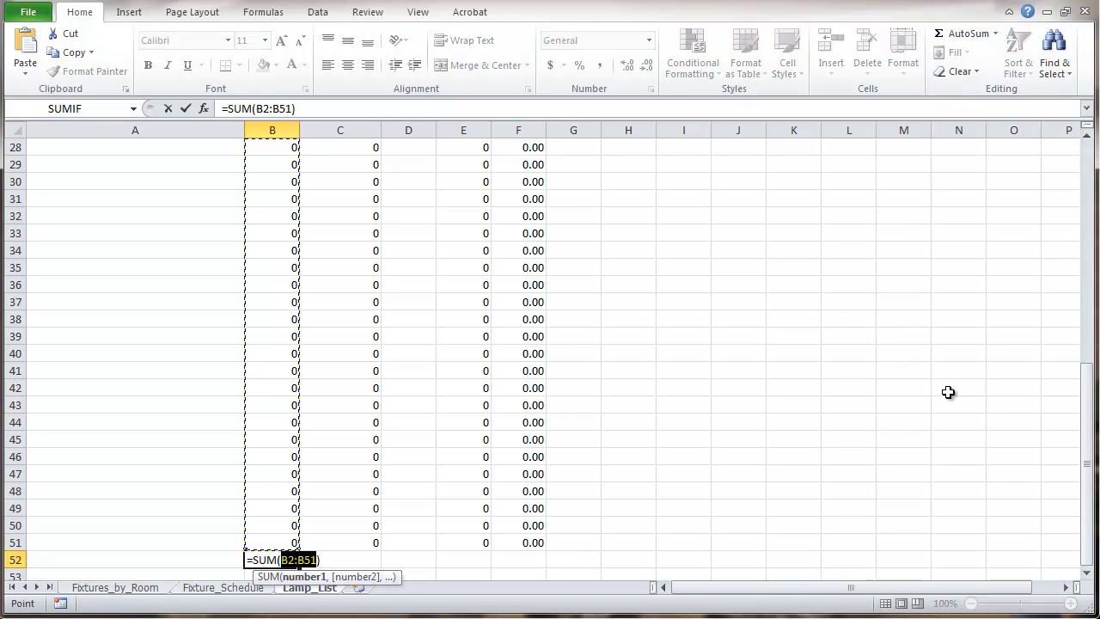
left_click(1084, 412)
left_click_drag(1085, 412, 1048, 154)
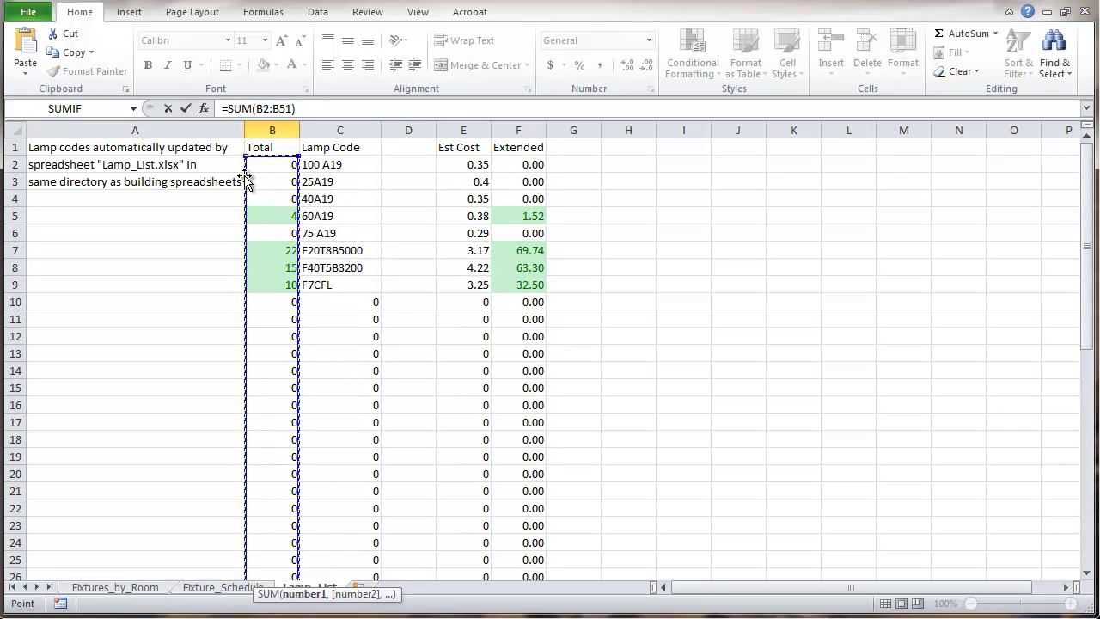
left_click(187, 109)
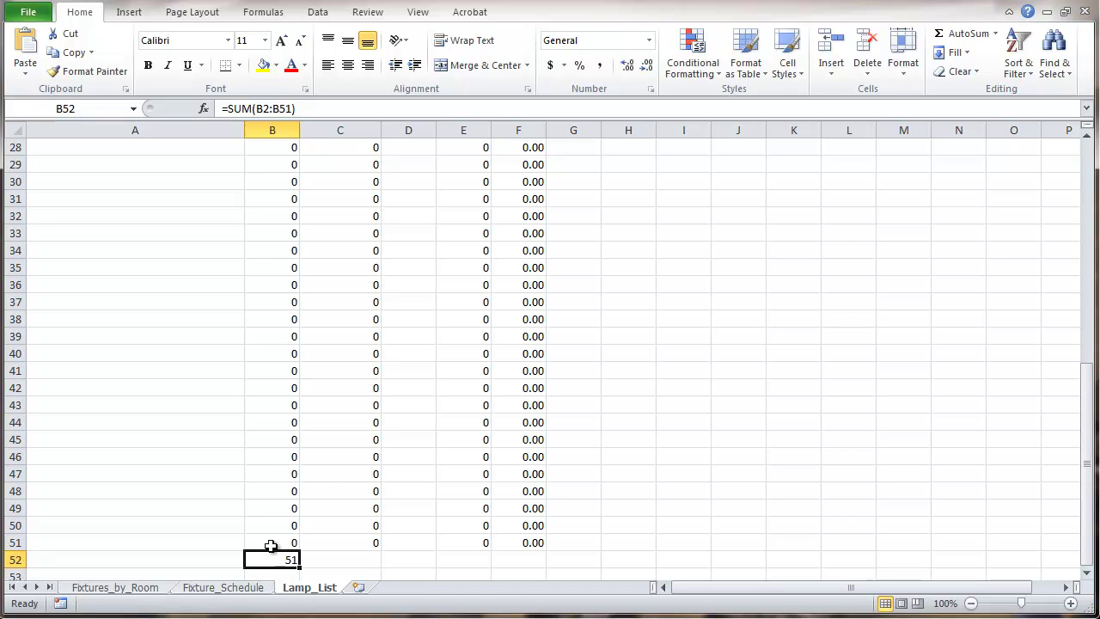
- On the Fixtures_by_Room sheet, total the Number of lamps column in cell I57 with AutoSum over I7:I56
left_click(109, 588)
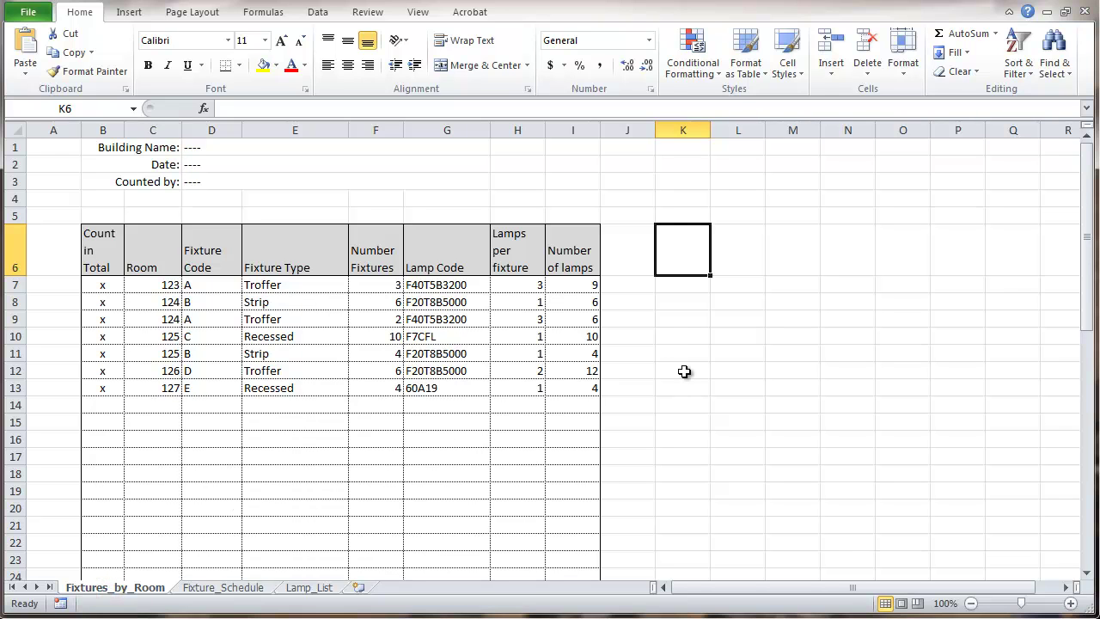
left_click_drag(1083, 254, 1086, 567)
left_click(1086, 572)
left_click(582, 560)
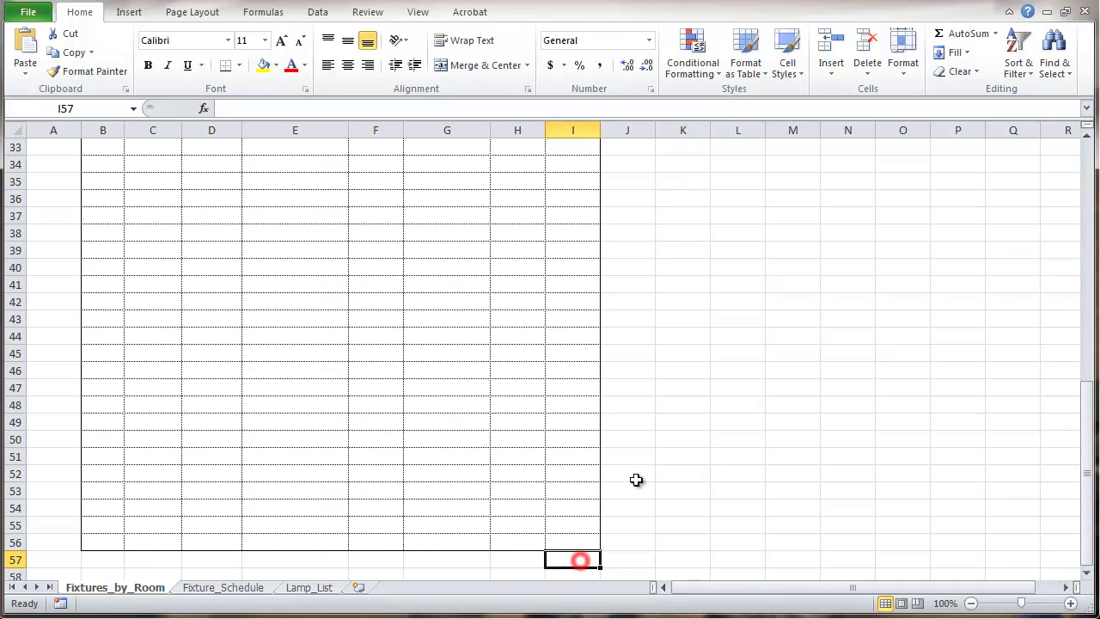
left_click(967, 36)
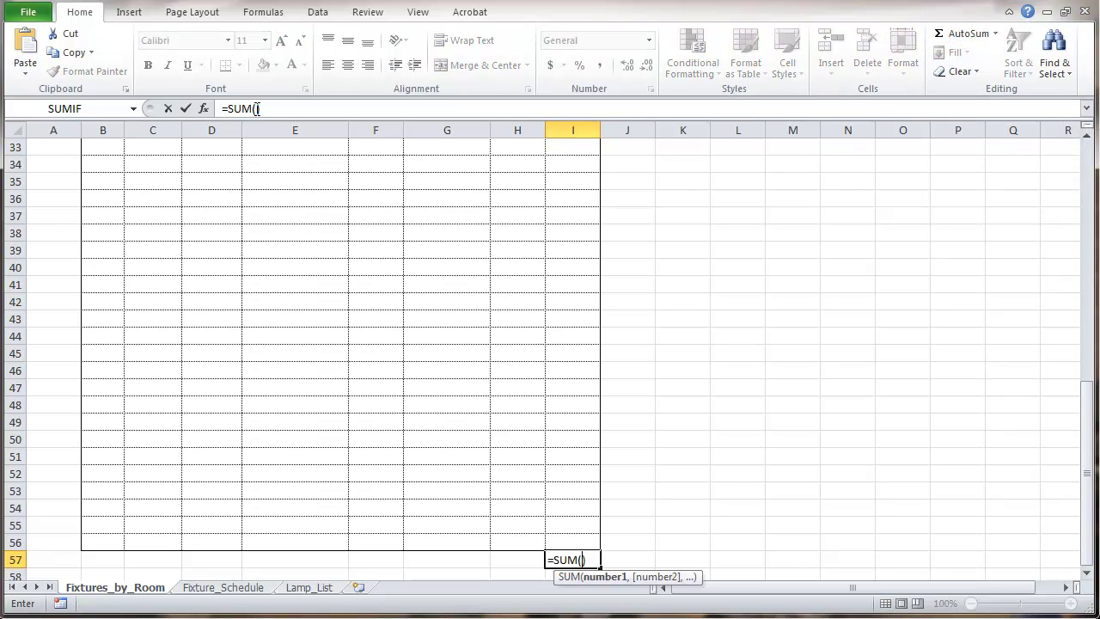
left_click(256, 108)
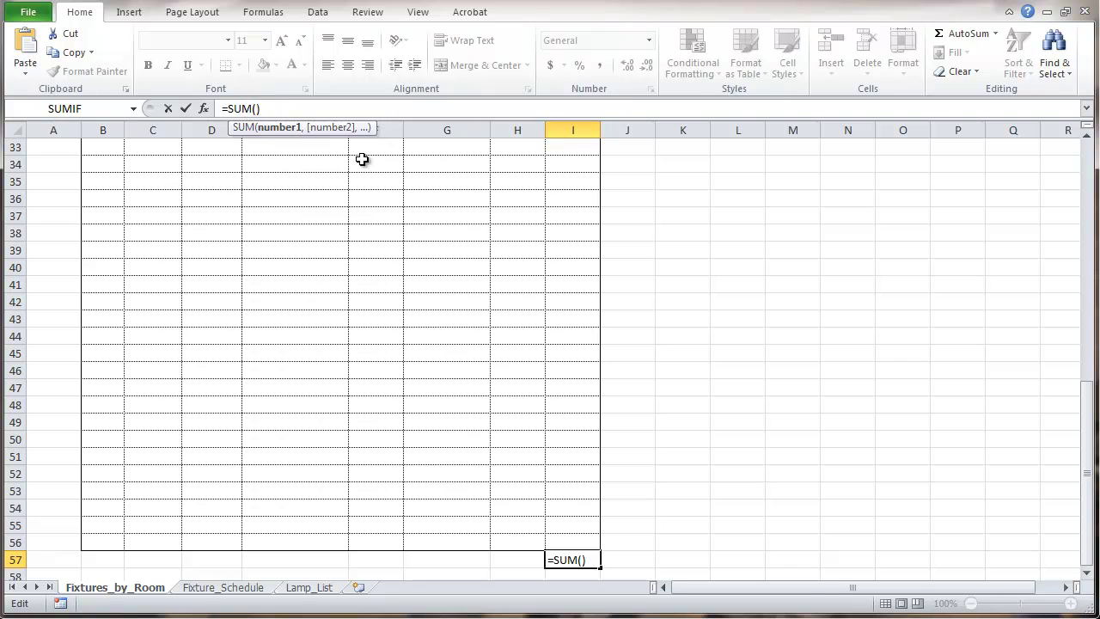
left_click_drag(574, 538, 565, 217)
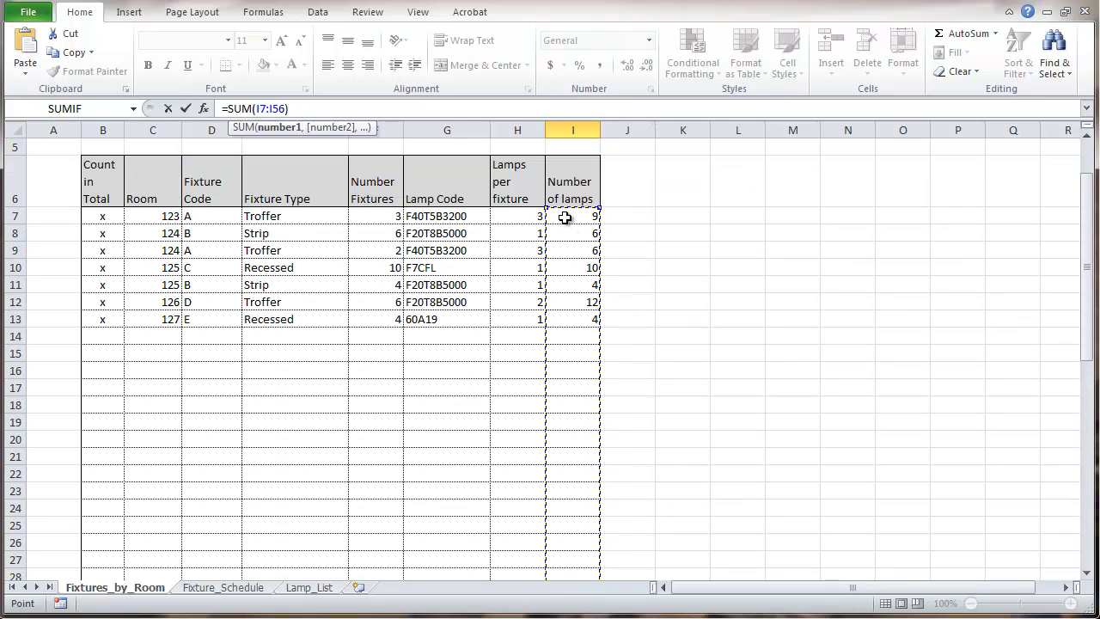
left_click(186, 109)
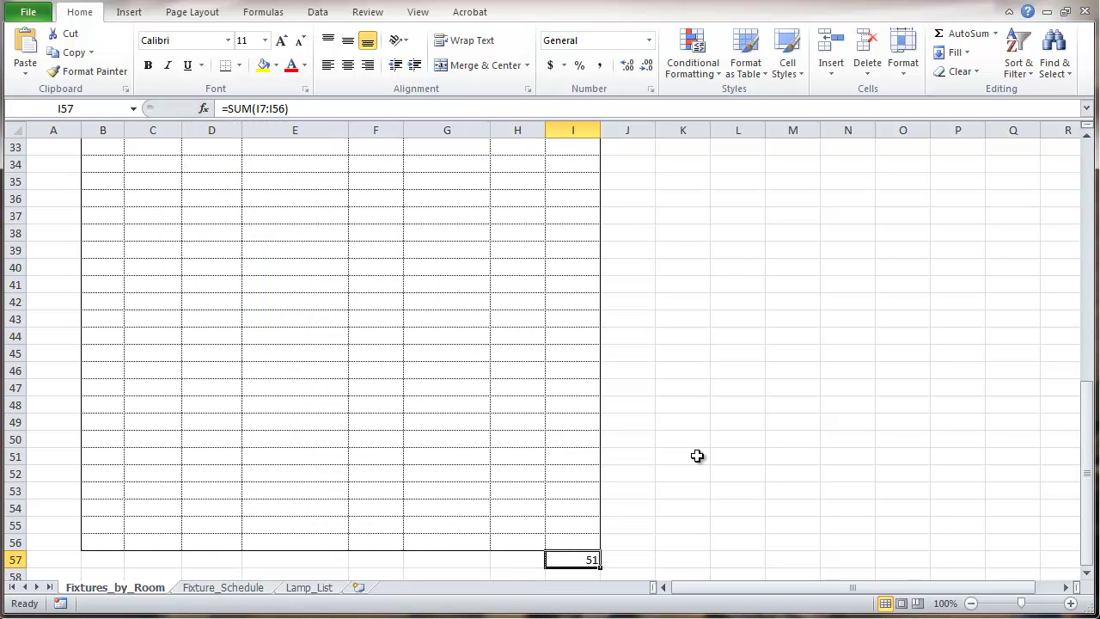
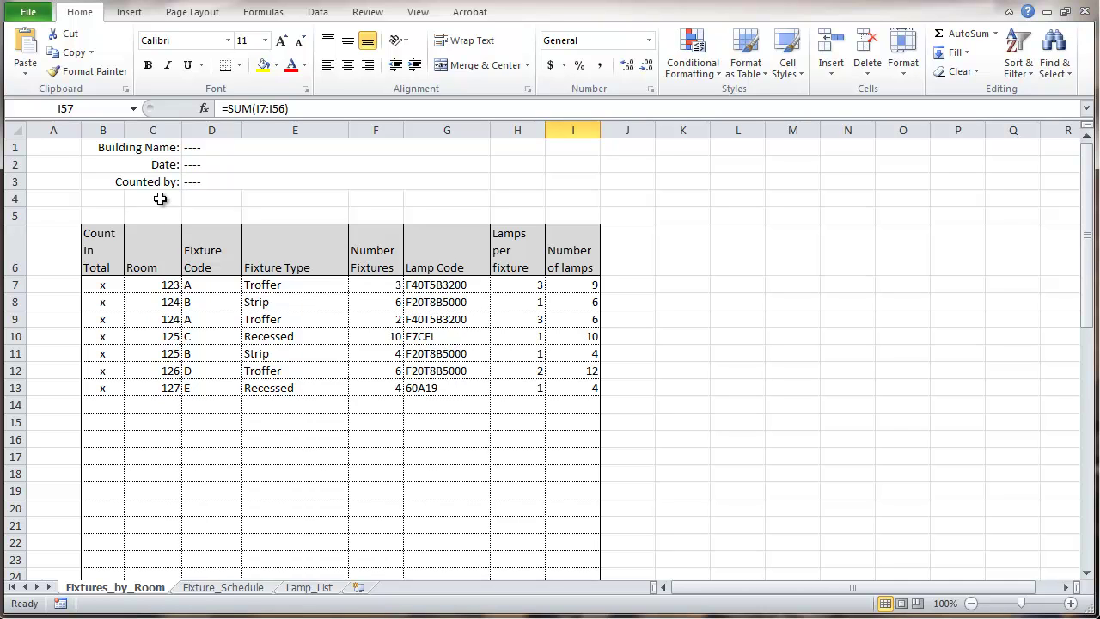
- Merge cells C4:H4 into a single cell above the fixture table and left-align it
left_click_drag(160, 198, 508, 198)
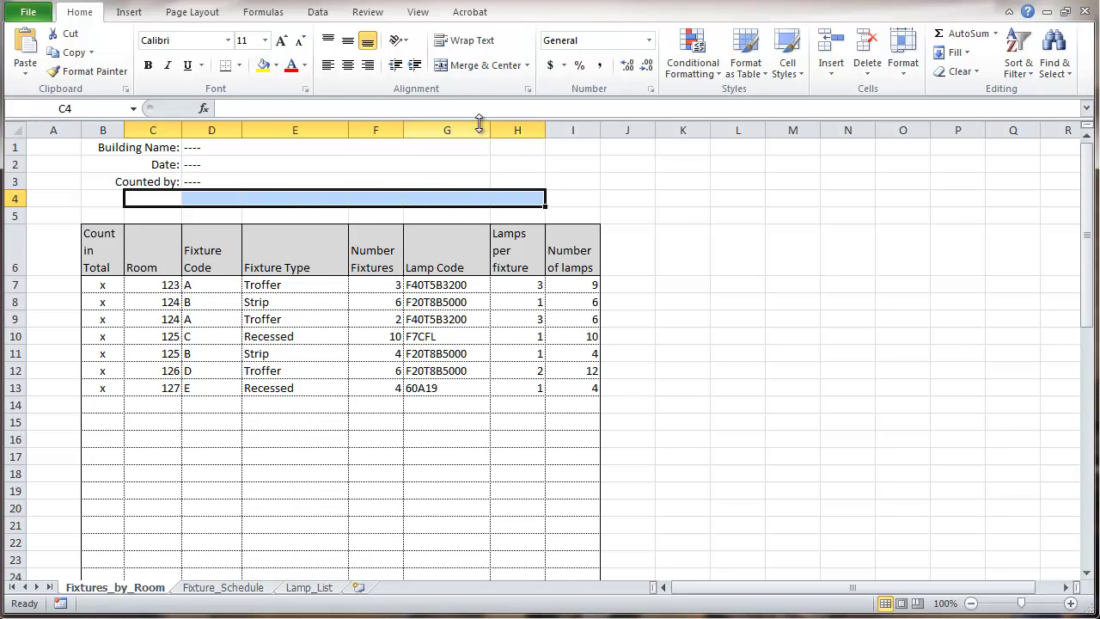
left_click(464, 68)
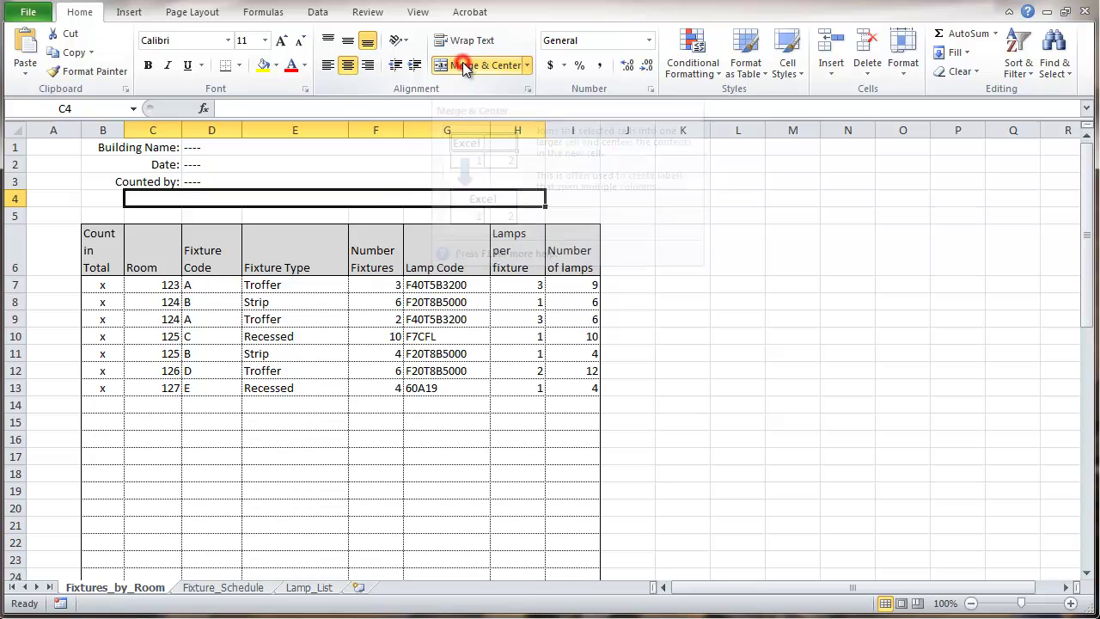
left_click(327, 66)
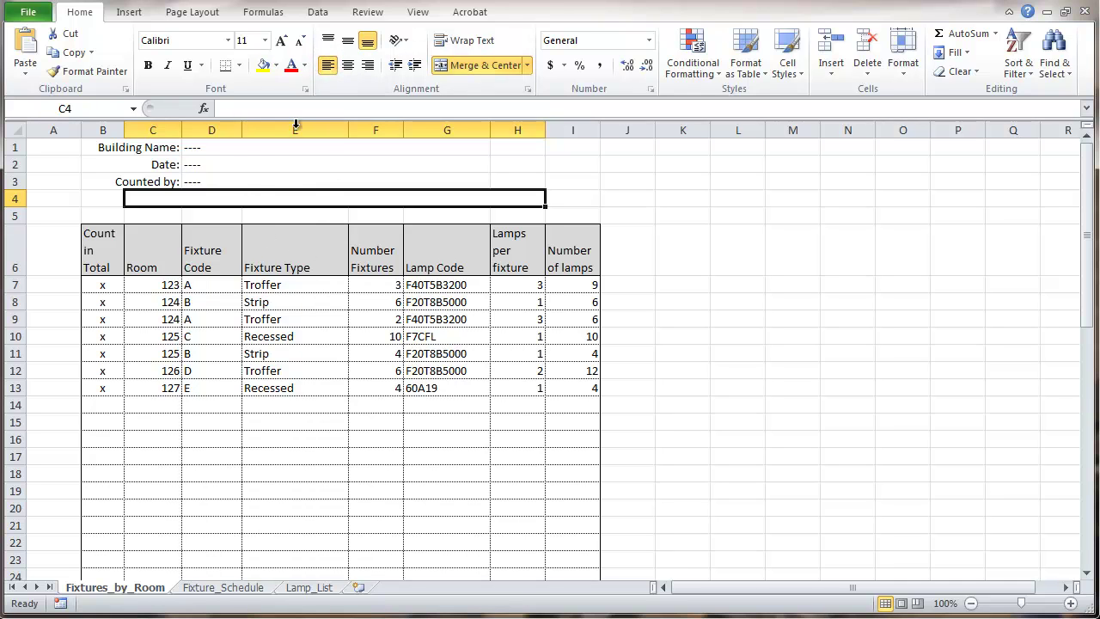
- Begin an IF formula in merged cell C4 that tests whether I57 is not equal to Lamp_List!B52
left_click(236, 109)
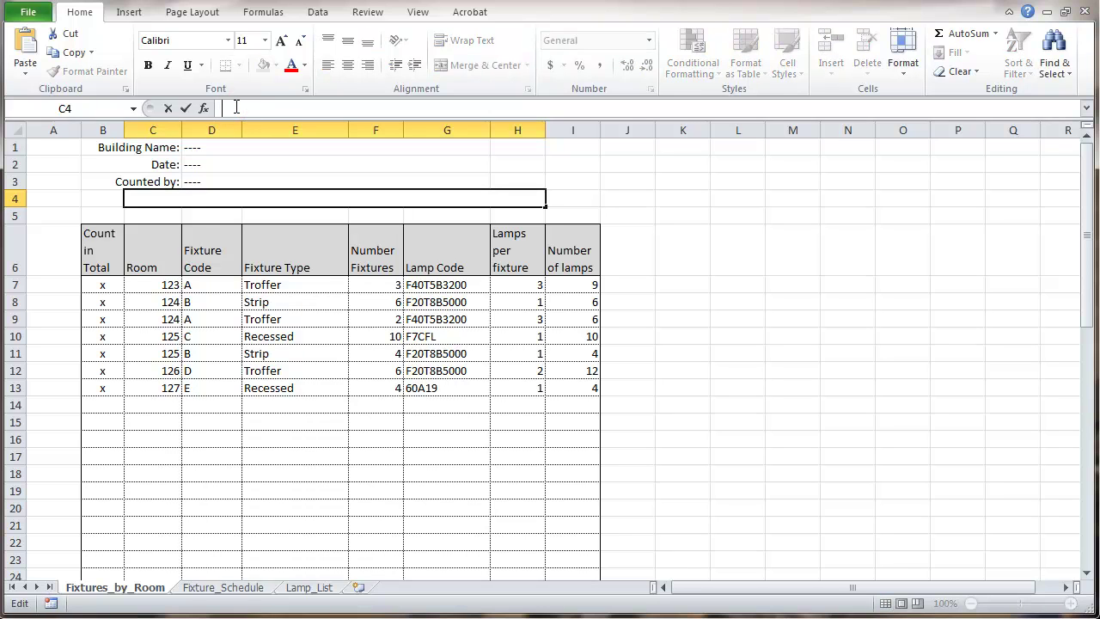
type("=IF")
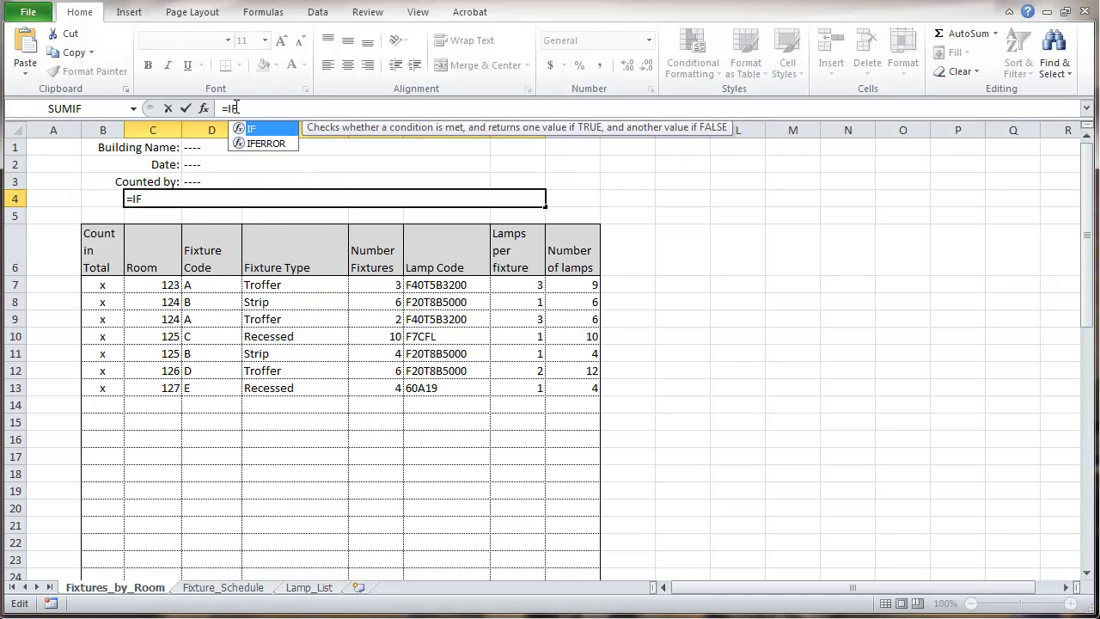
type("(")
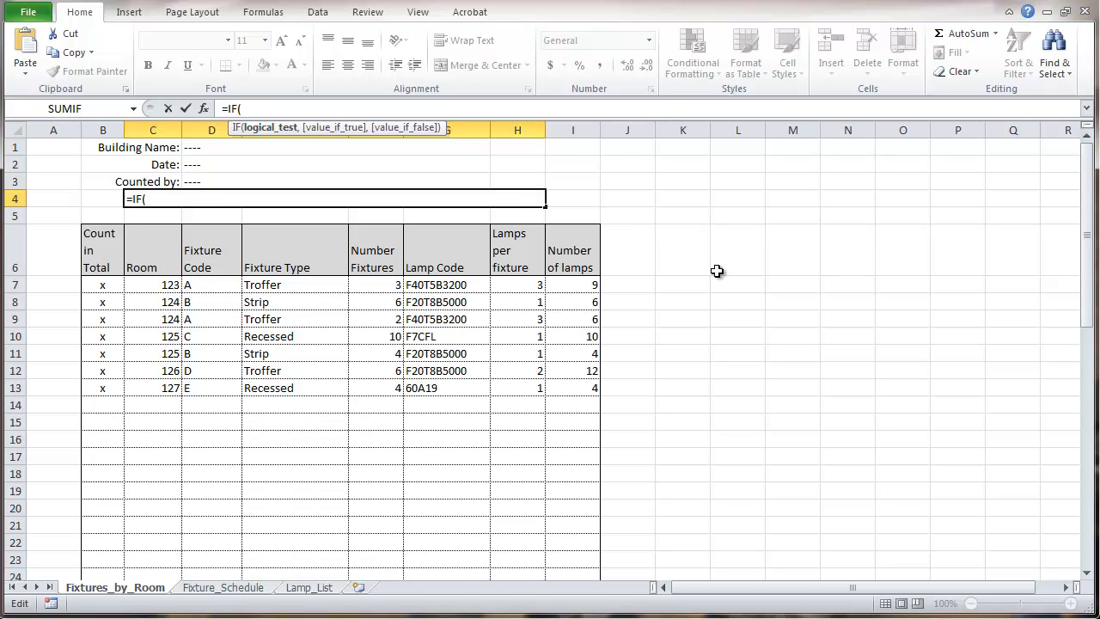
left_click_drag(1085, 217, 1064, 495)
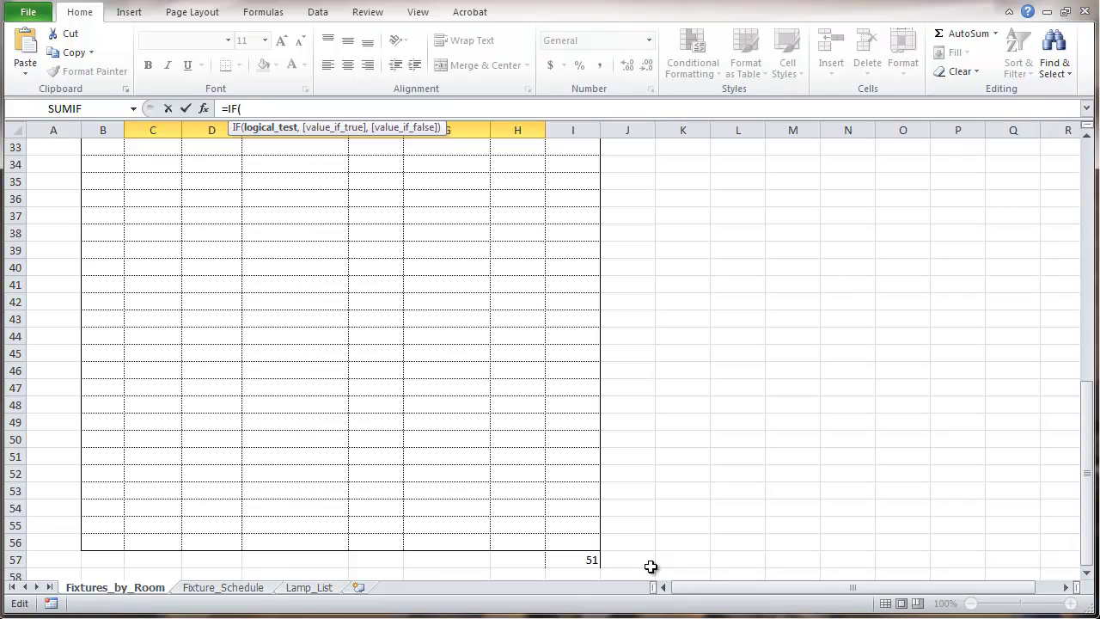
left_click(571, 558)
type("<>")
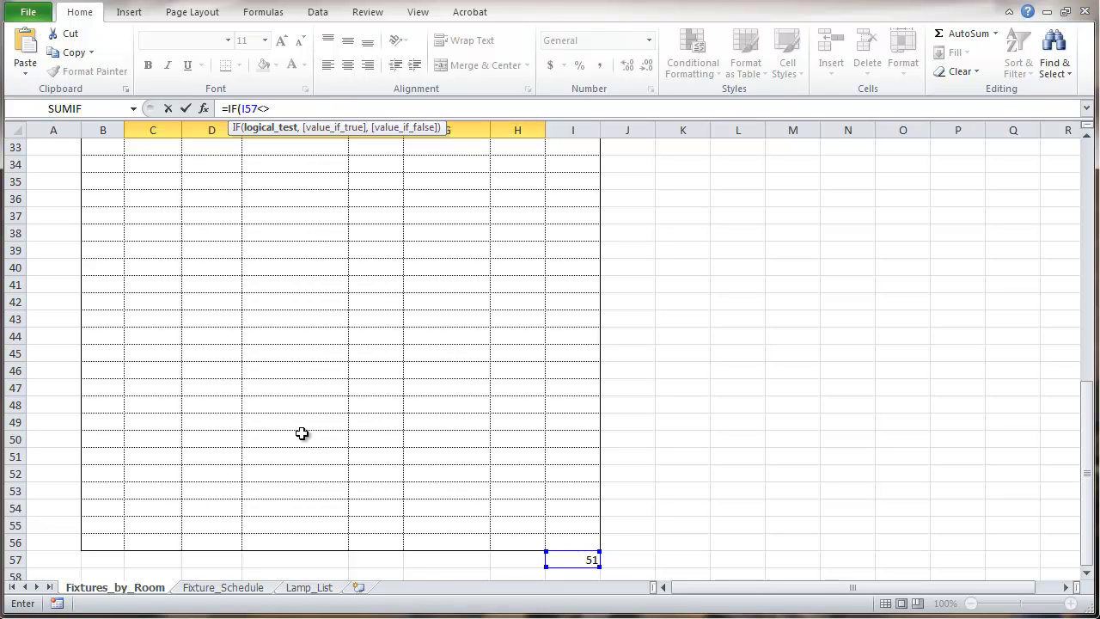
left_click(315, 589)
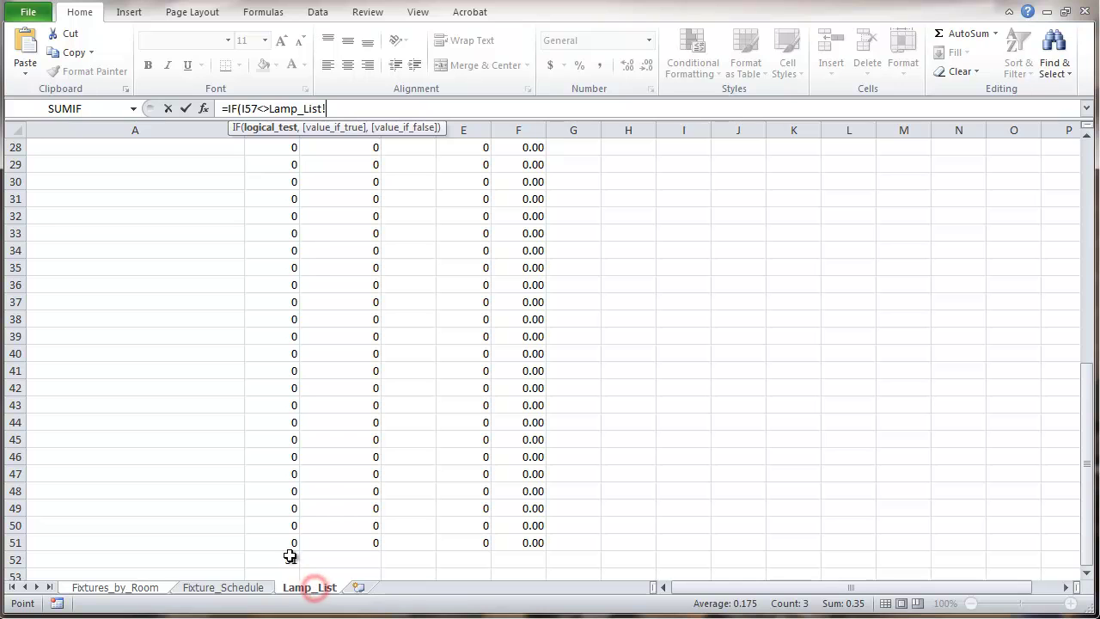
left_click(288, 562)
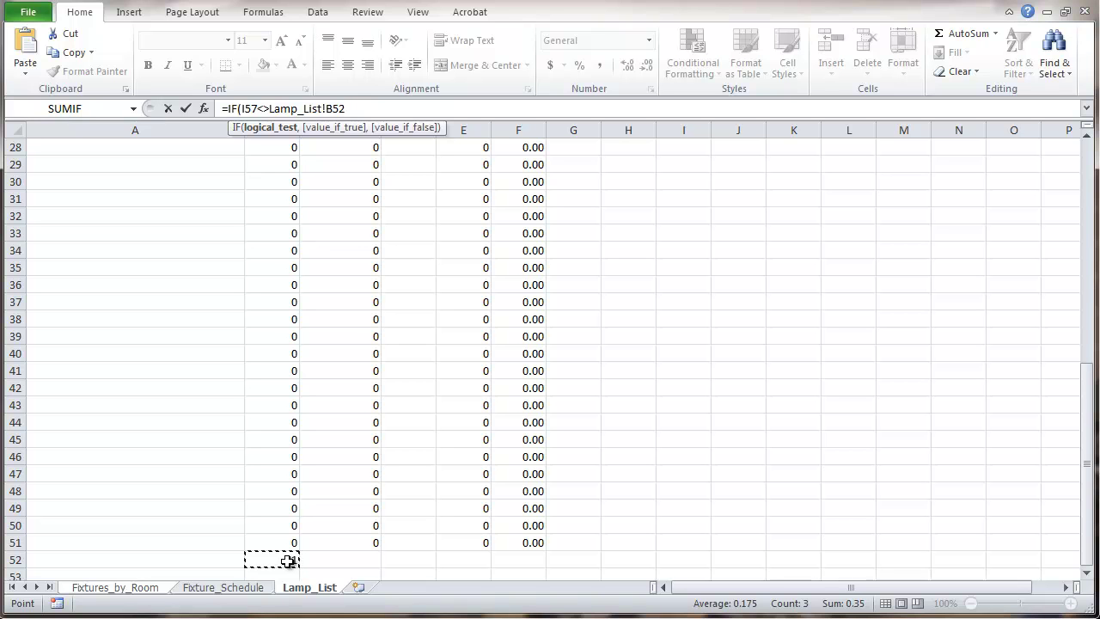
- Complete the C4 formula to return "Error - Total Number of Lamps this sheet does not match Lamp List" when true and an empty string otherwise
type(",")
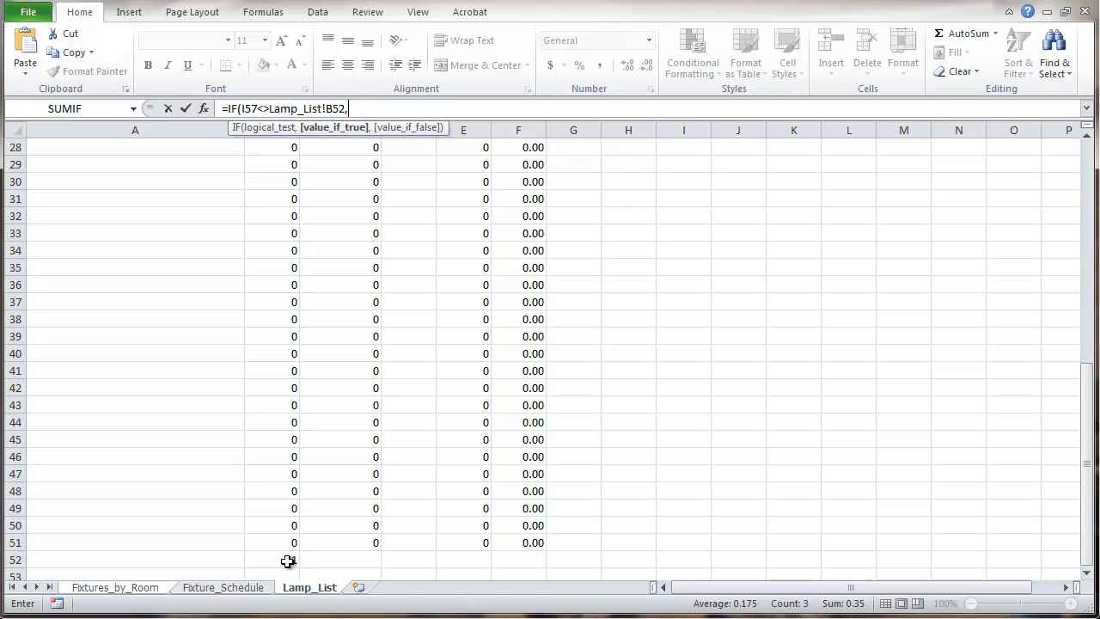
type("\"")
key("ctrl+v")
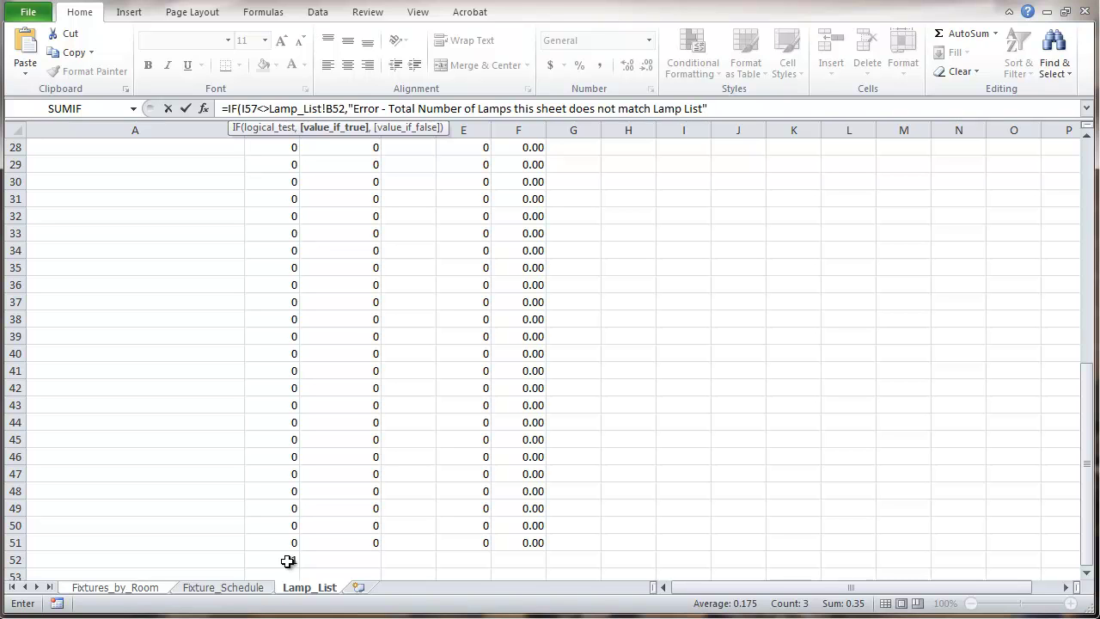
type(",")
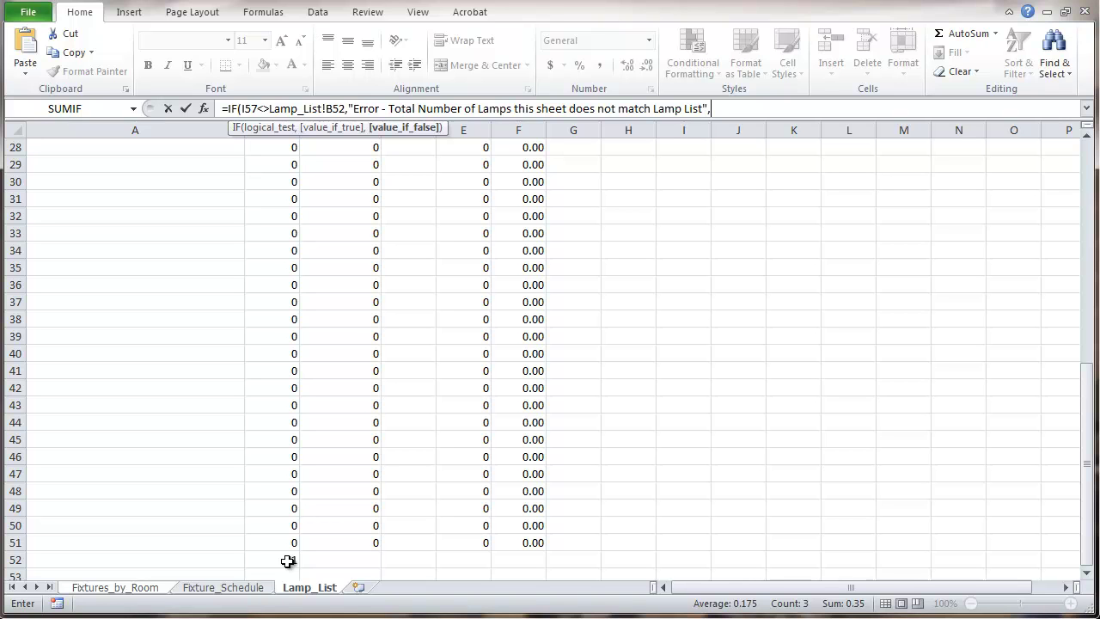
type("\"\")")
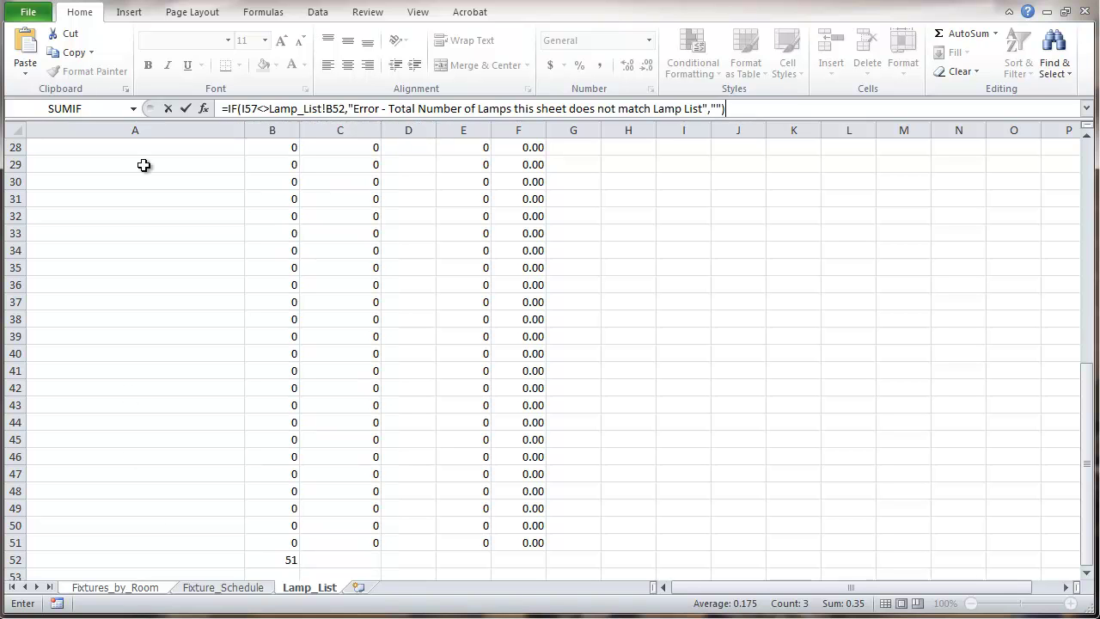
left_click(187, 106)
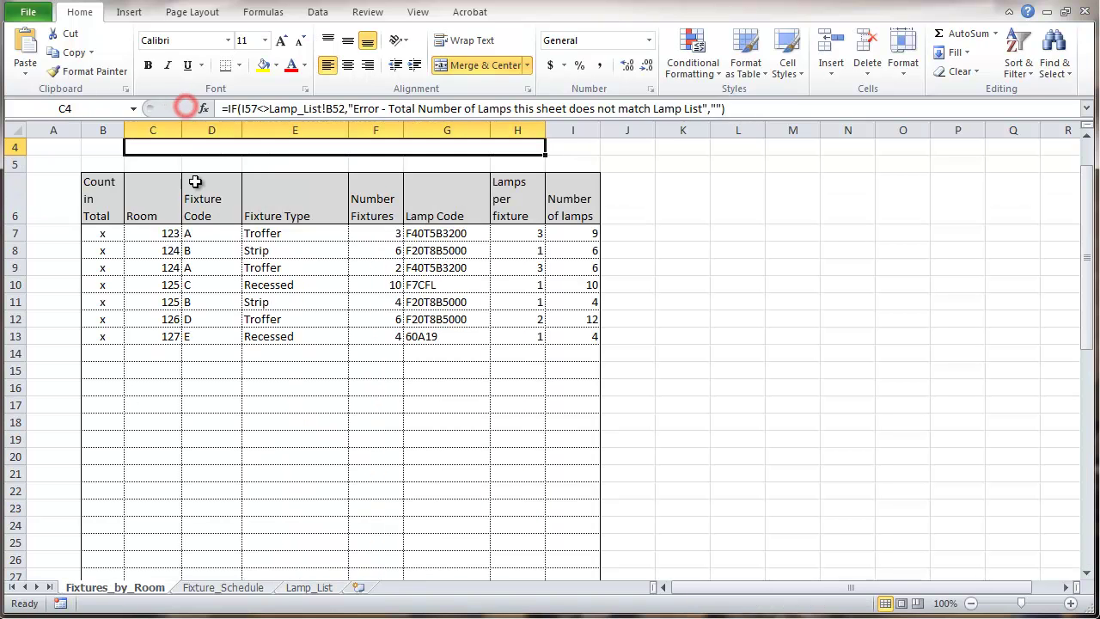
- Test the mismatch formula by entering 12 as the number of lamps in I14, and undo the entry
left_click(1087, 136)
double_click(1086, 135)
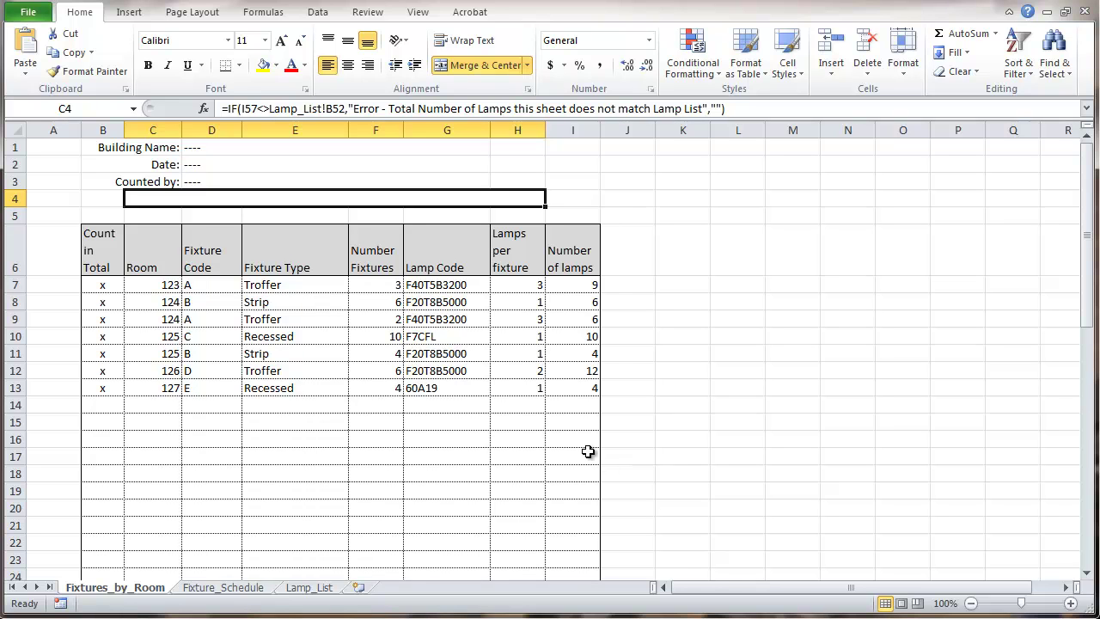
left_click(578, 405)
type("12")
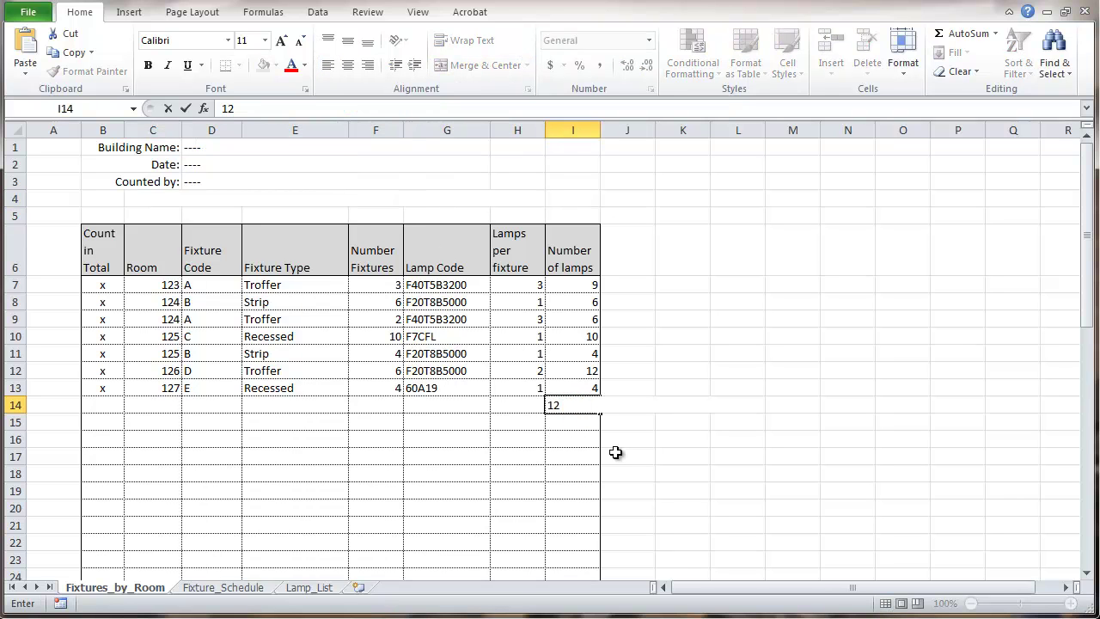
left_click(188, 109)
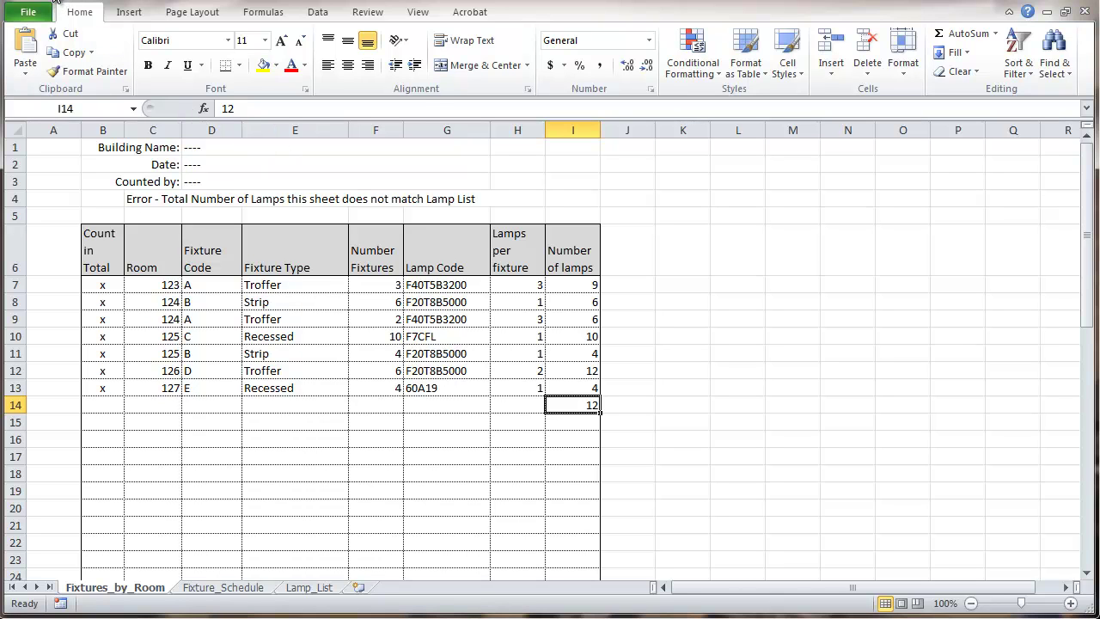
key("ctrl+z")
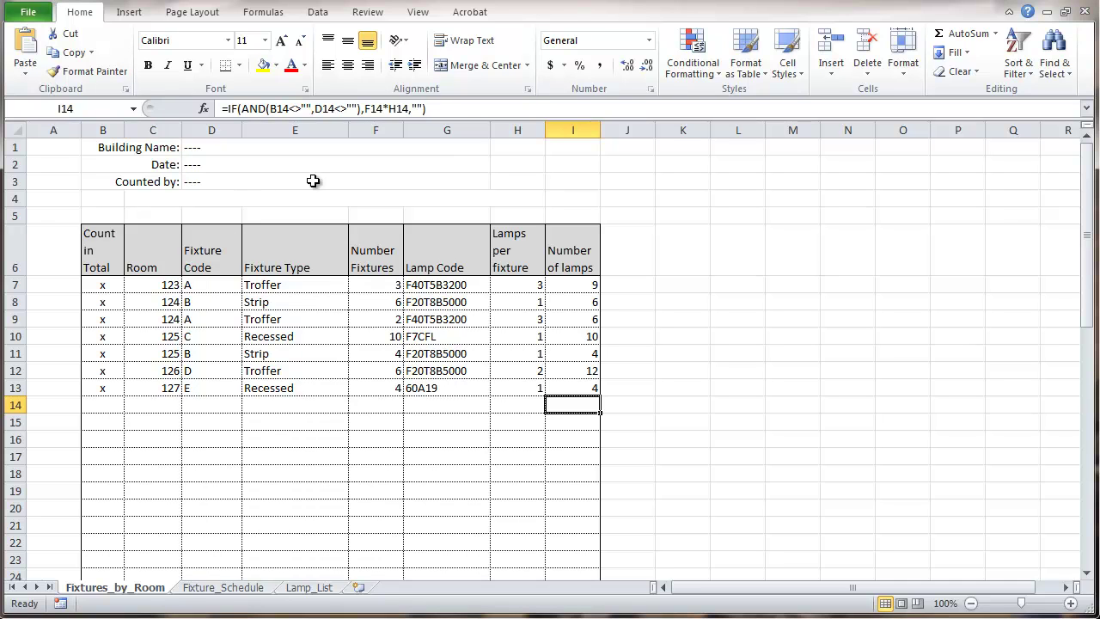
- Start a conditional formatting rule for merged cell C4 that formats only cells with specific text containing "Error"
left_click(174, 200)
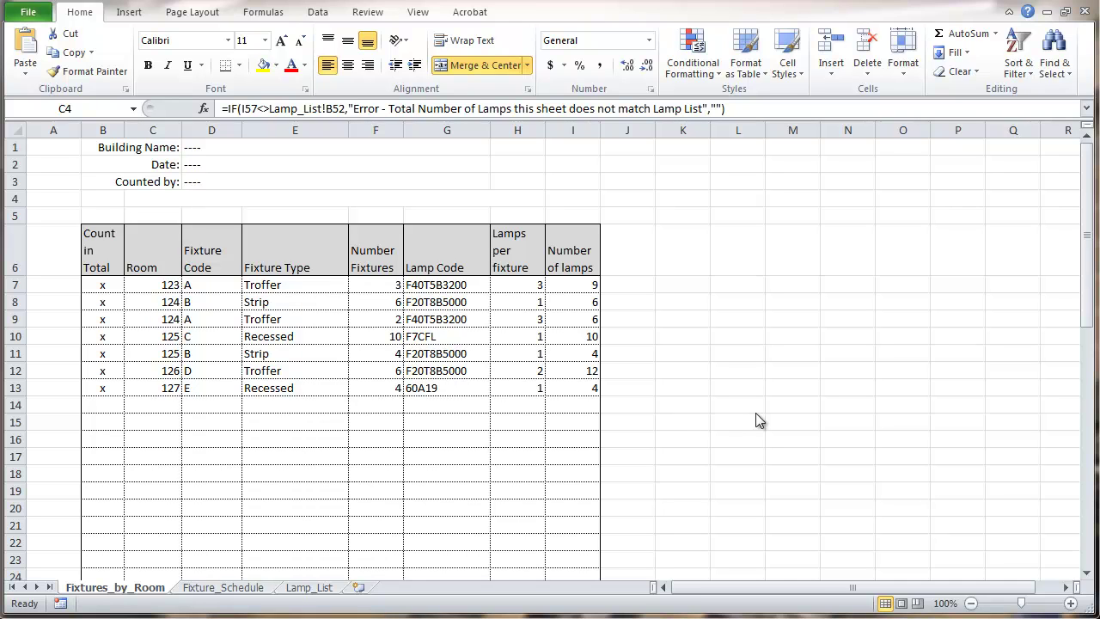
left_click(325, 197)
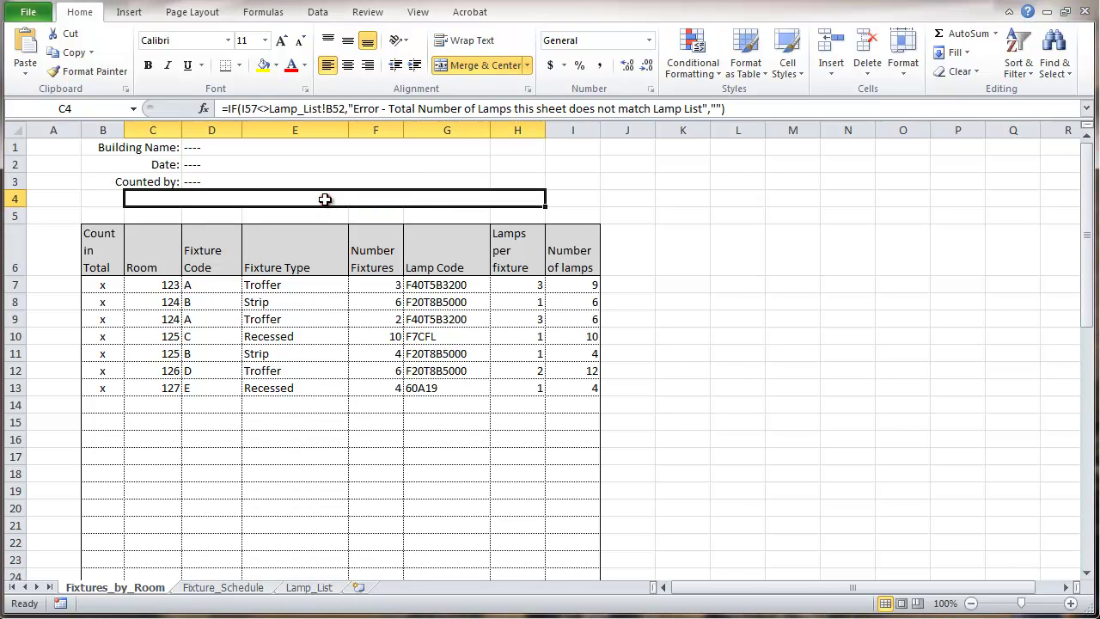
left_click(693, 64)
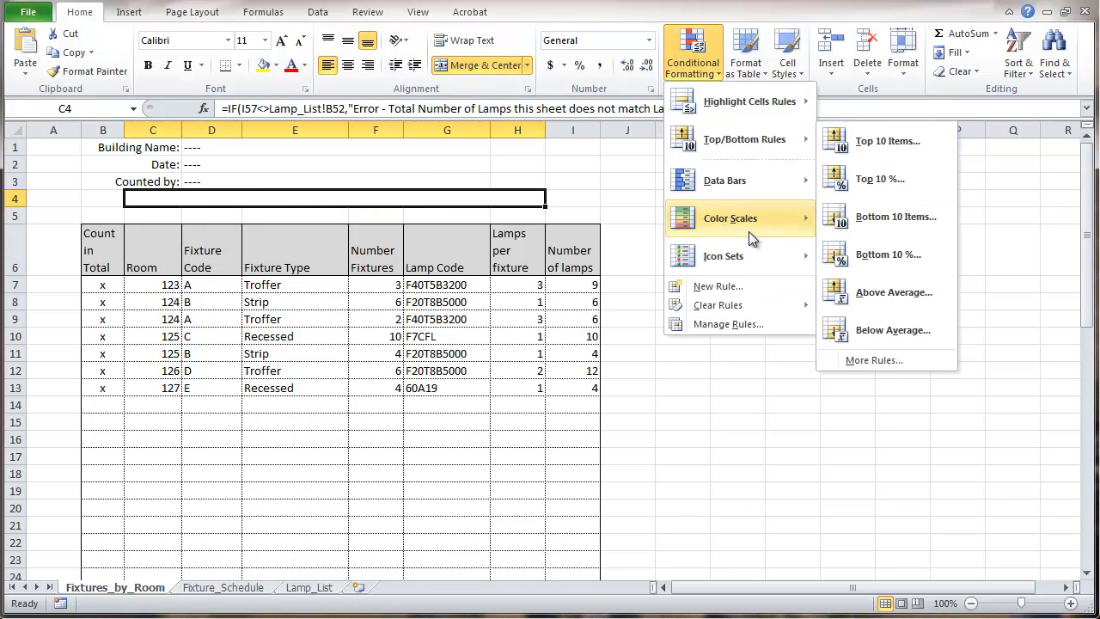
left_click(726, 285)
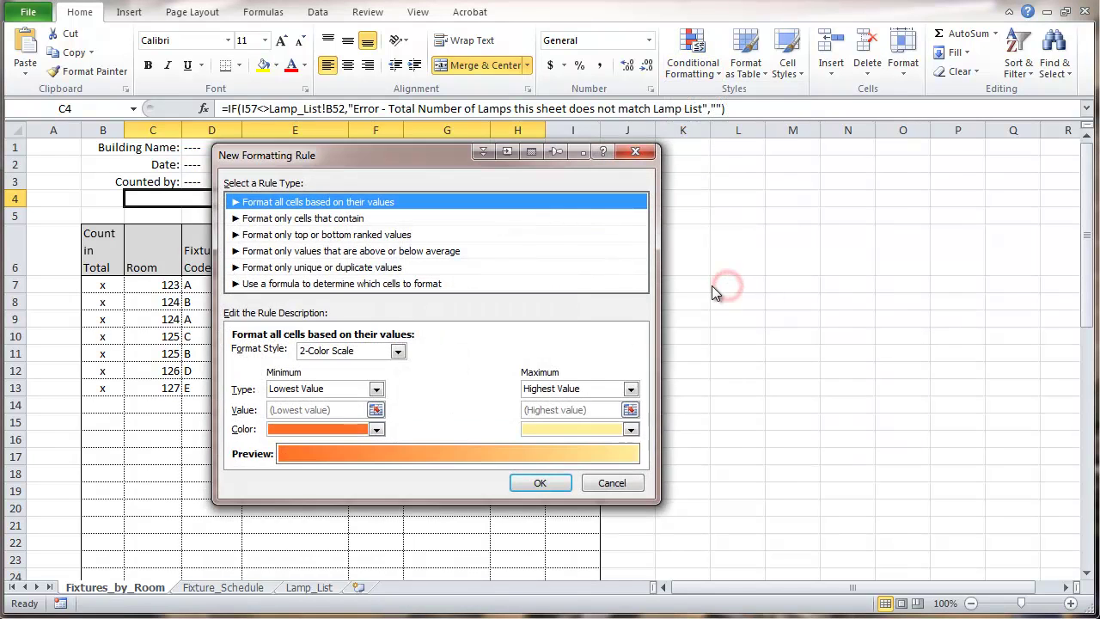
left_click(320, 220)
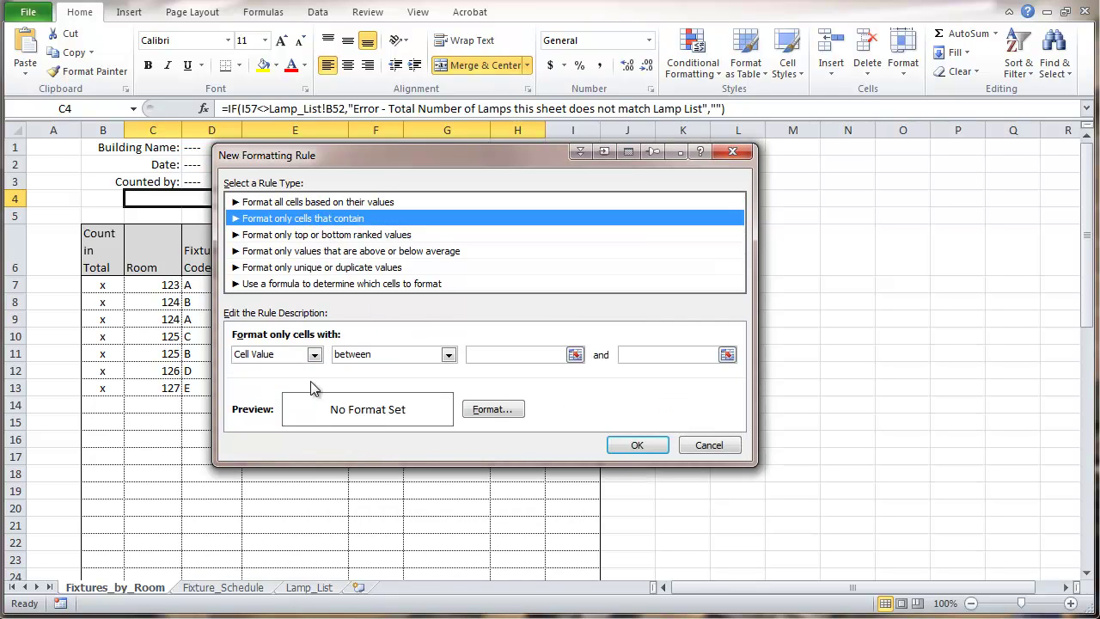
left_click(315, 354)
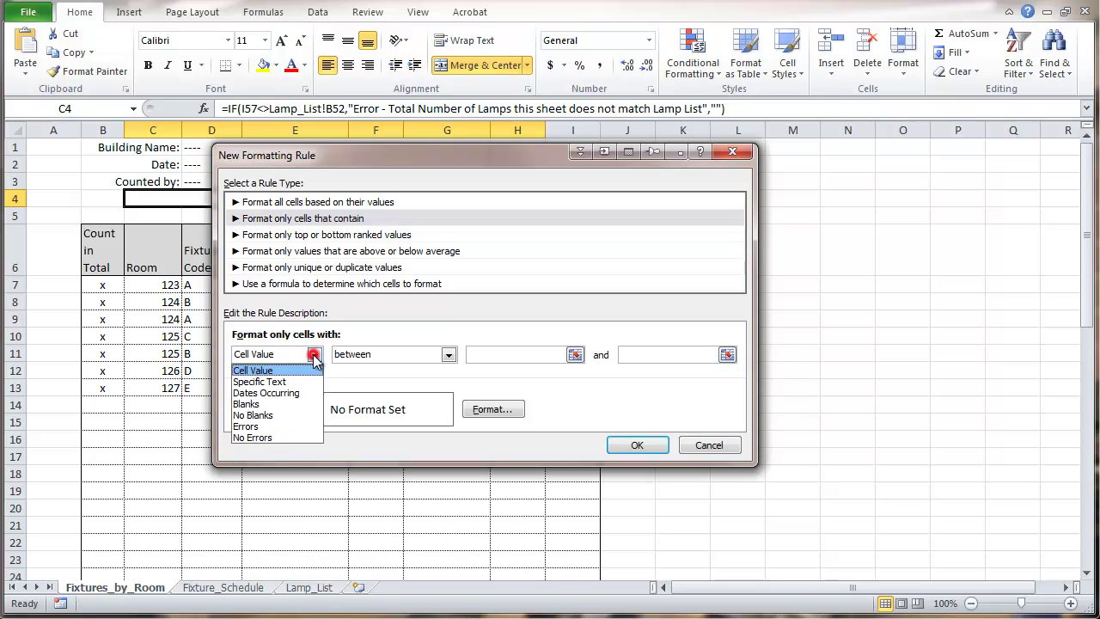
left_click(255, 381)
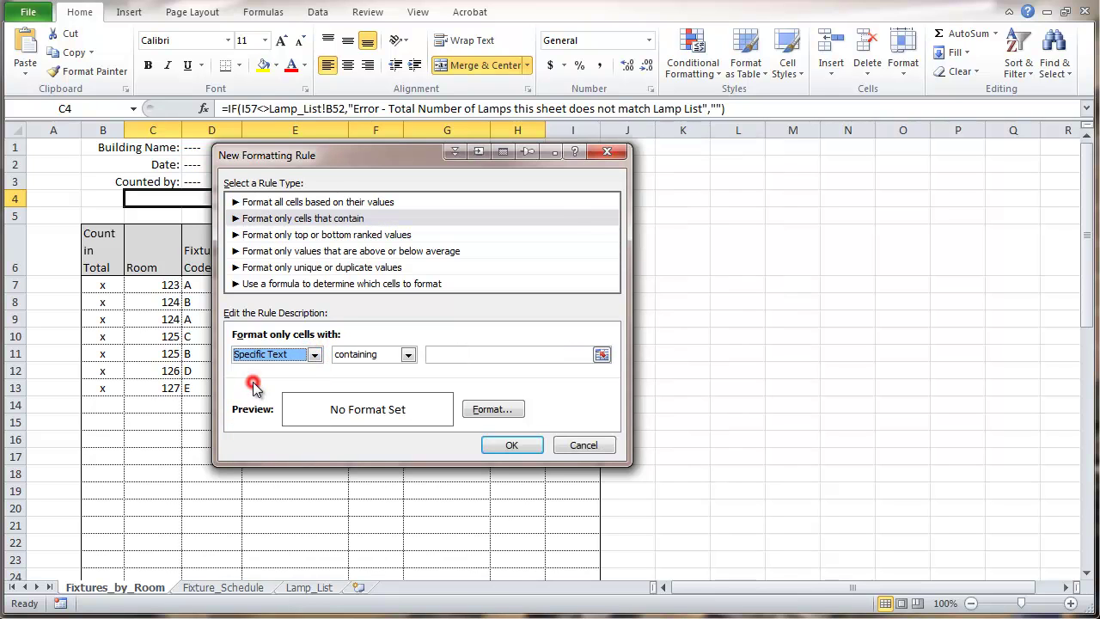
left_click(443, 354)
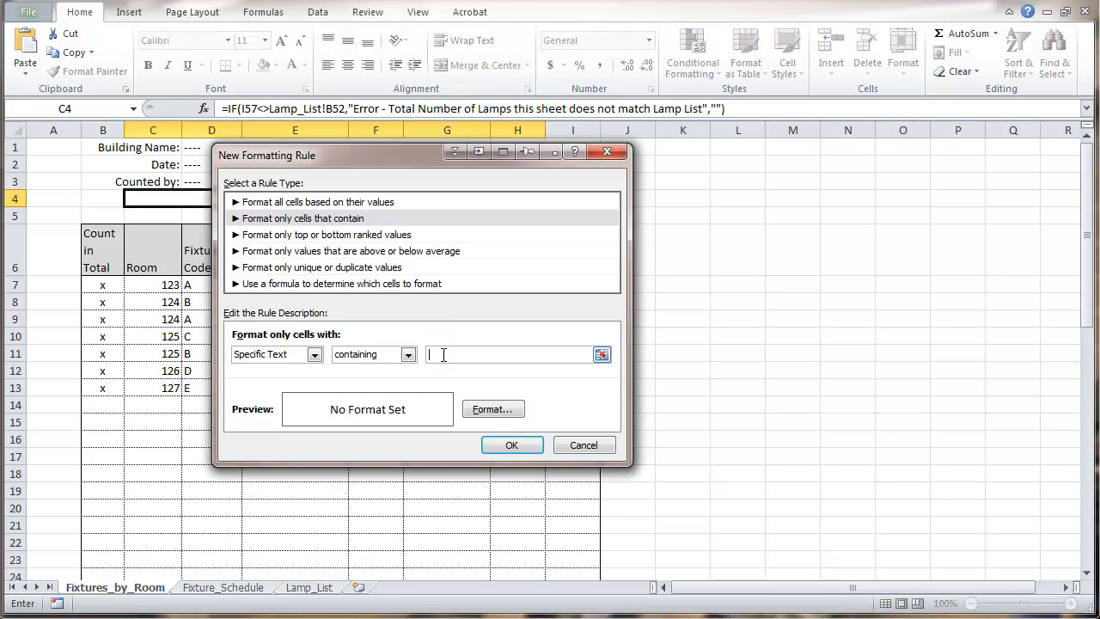
type("Error")
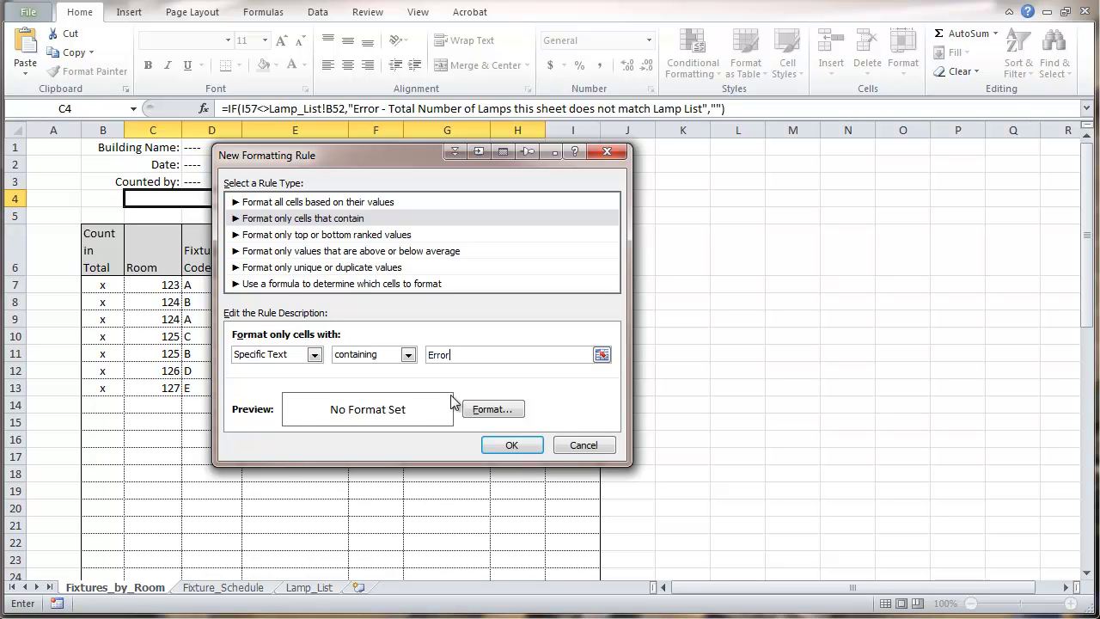
- Give the "Error" text rule a bright red background fill and apply it to C4
left_click(493, 409)
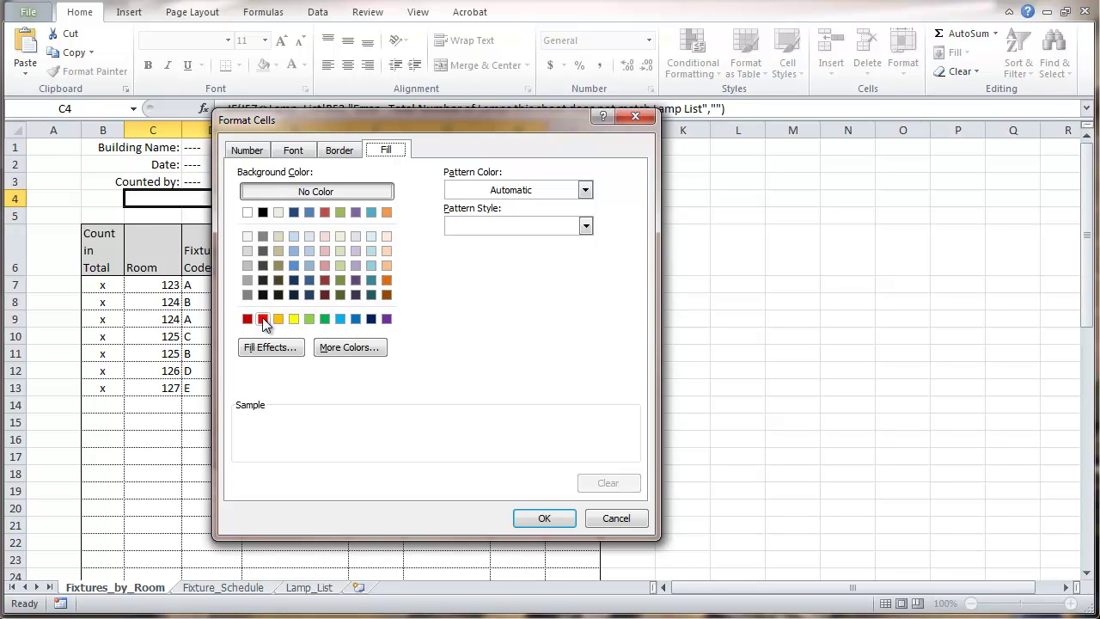
left_click(263, 319)
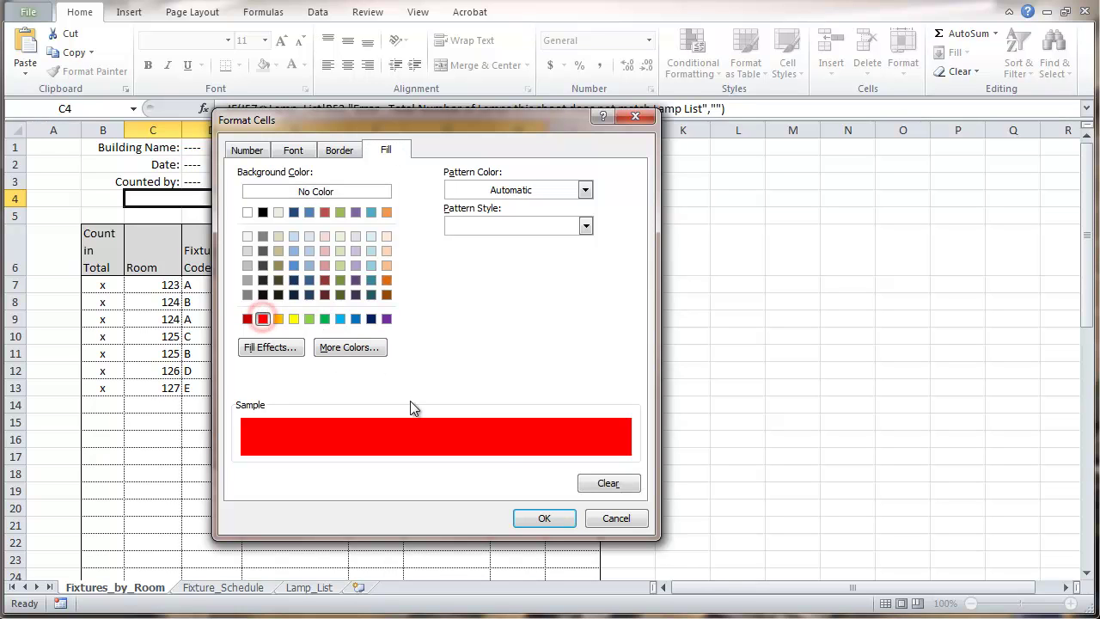
left_click(544, 520)
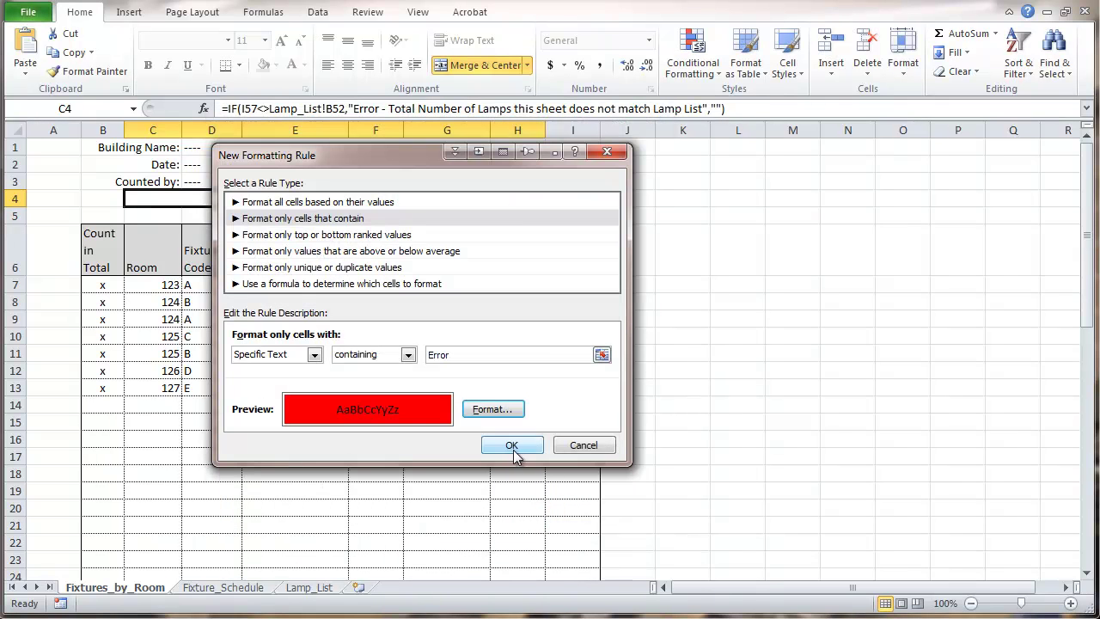
left_click(513, 446)
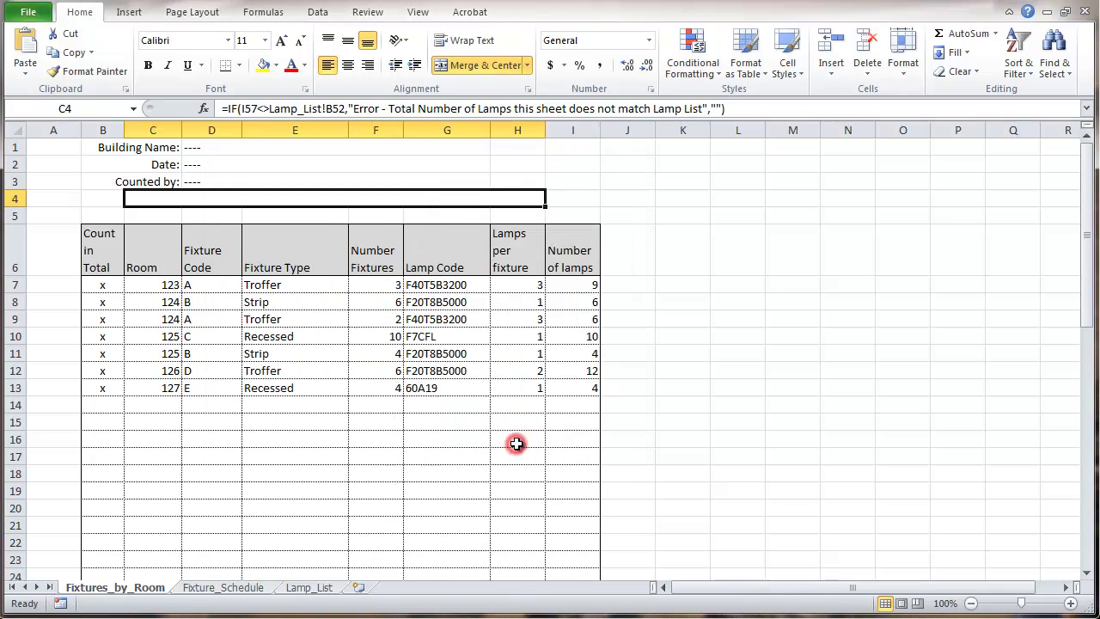
- Test the error highlighting by entering 12 as the number of lamps in I14, and undo the entry
left_click(563, 407)
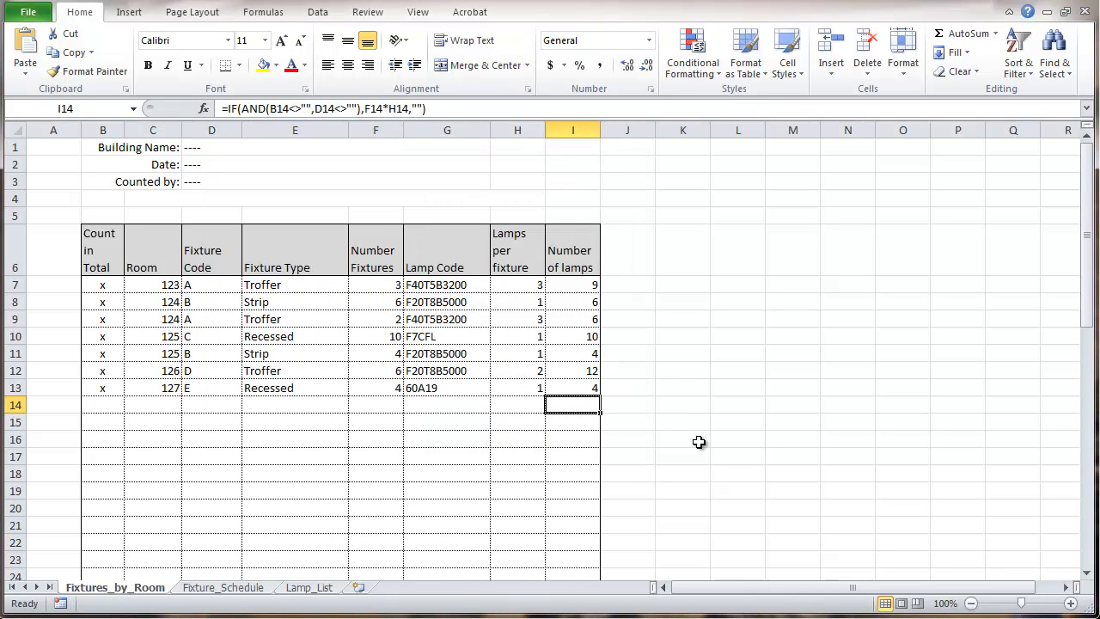
type("12")
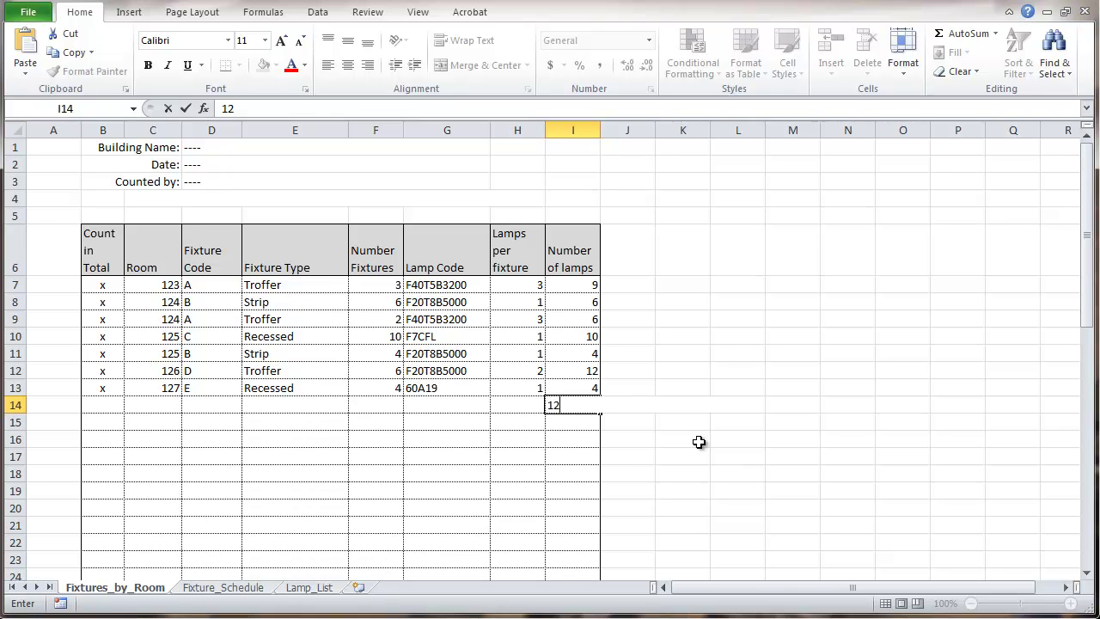
key("Return")
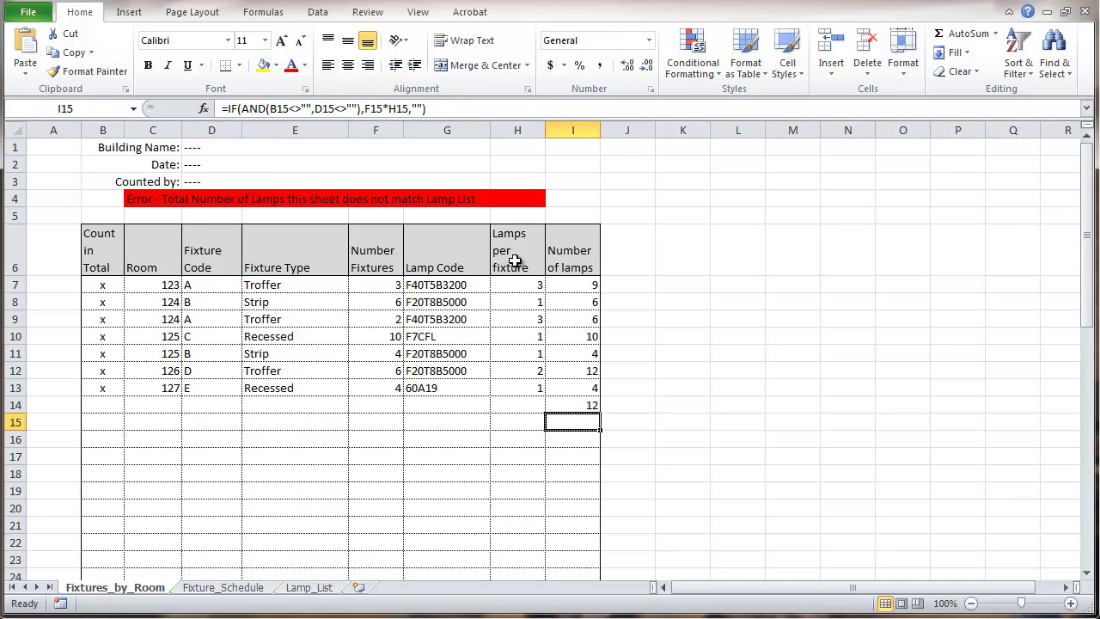
left_click(57, 4)
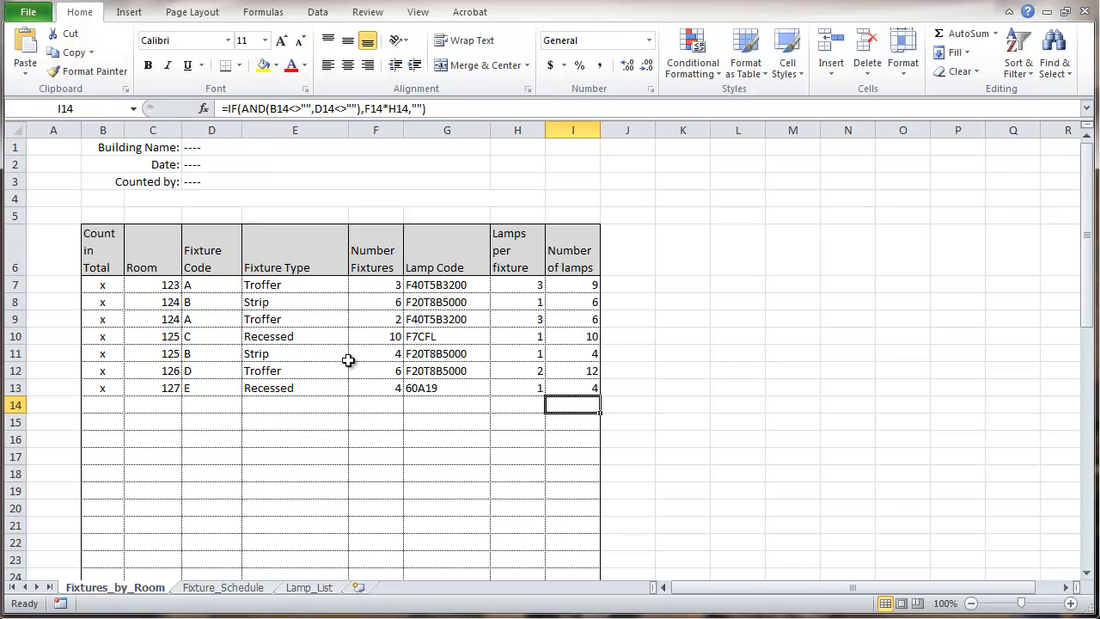
- Start a formula-based conditional formatting rule for lamp code cell F7 on the Fixture_Schedule sheet, keeping the fixture table visible beside the dialog
left_click(228, 591)
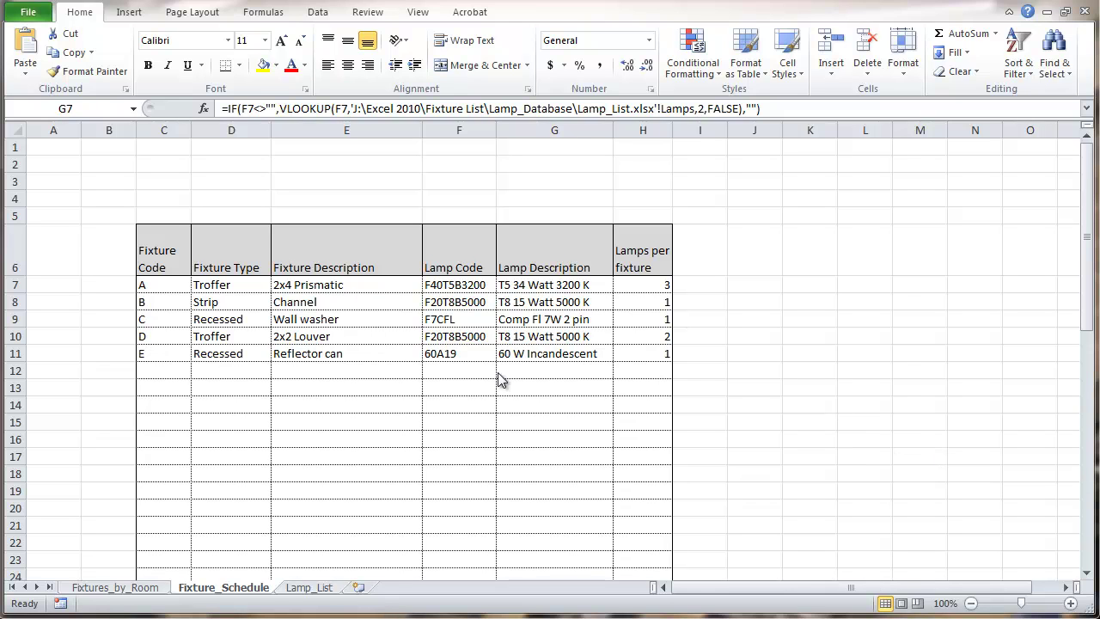
left_click(447, 285)
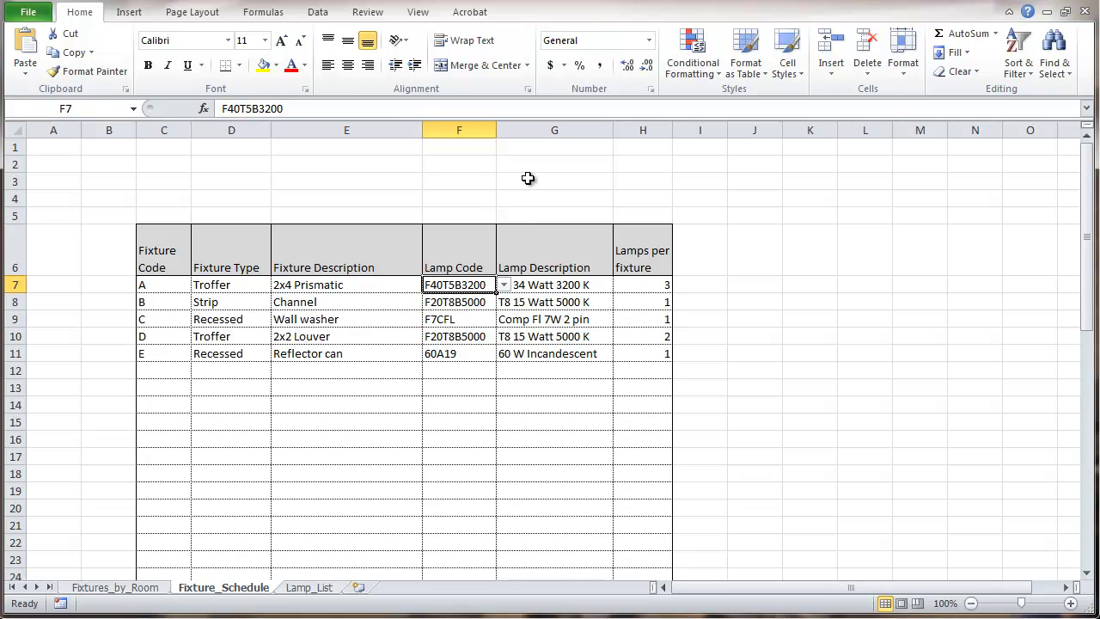
left_click(700, 72)
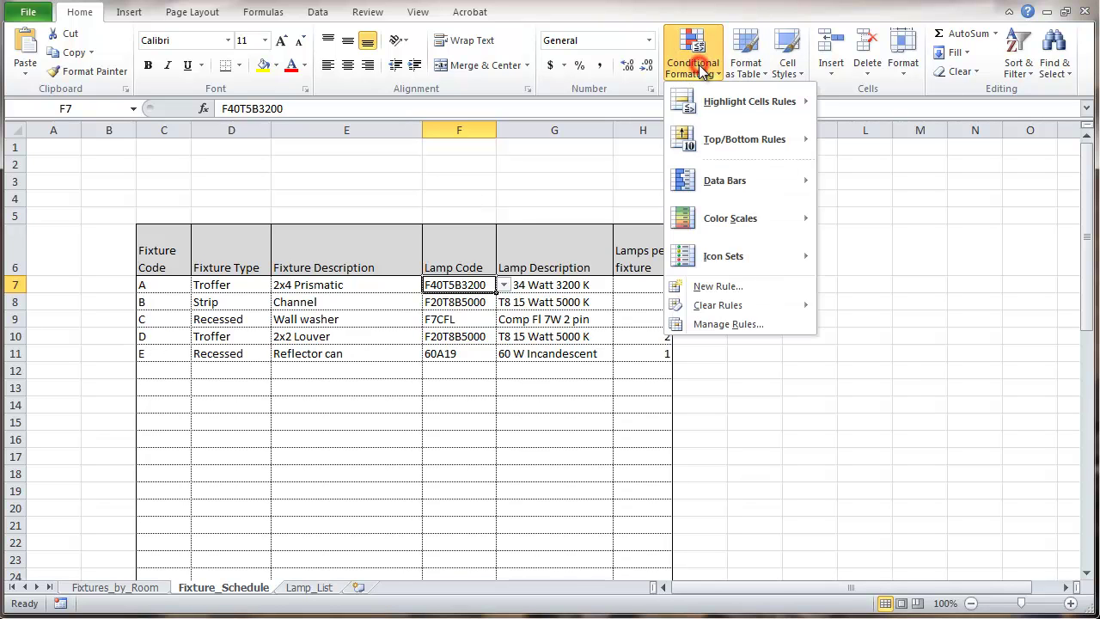
left_click(736, 329)
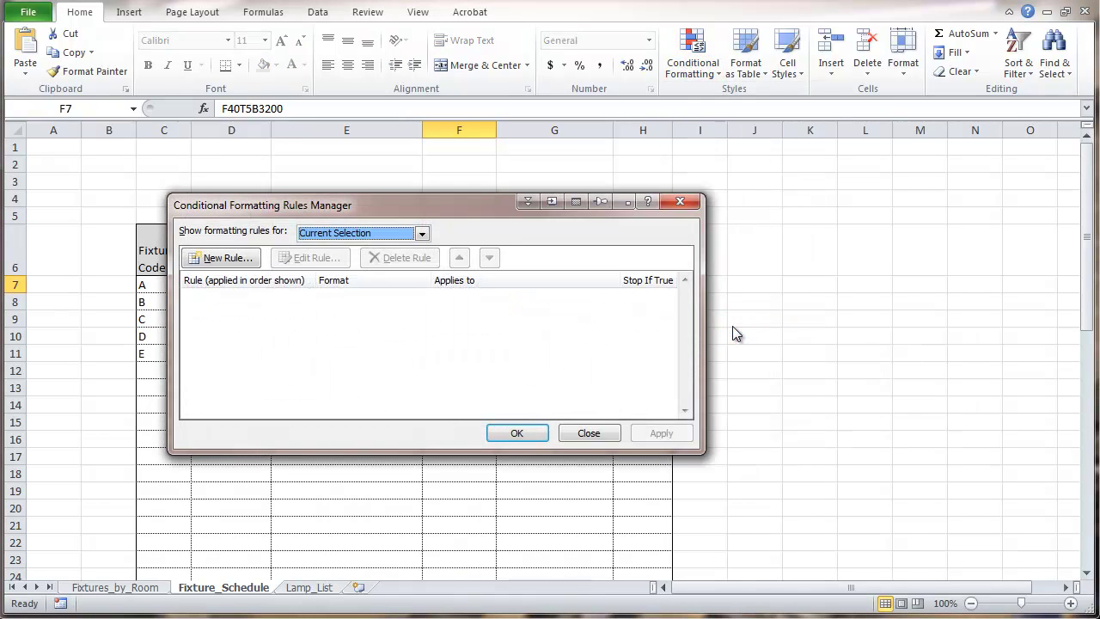
left_click(219, 258)
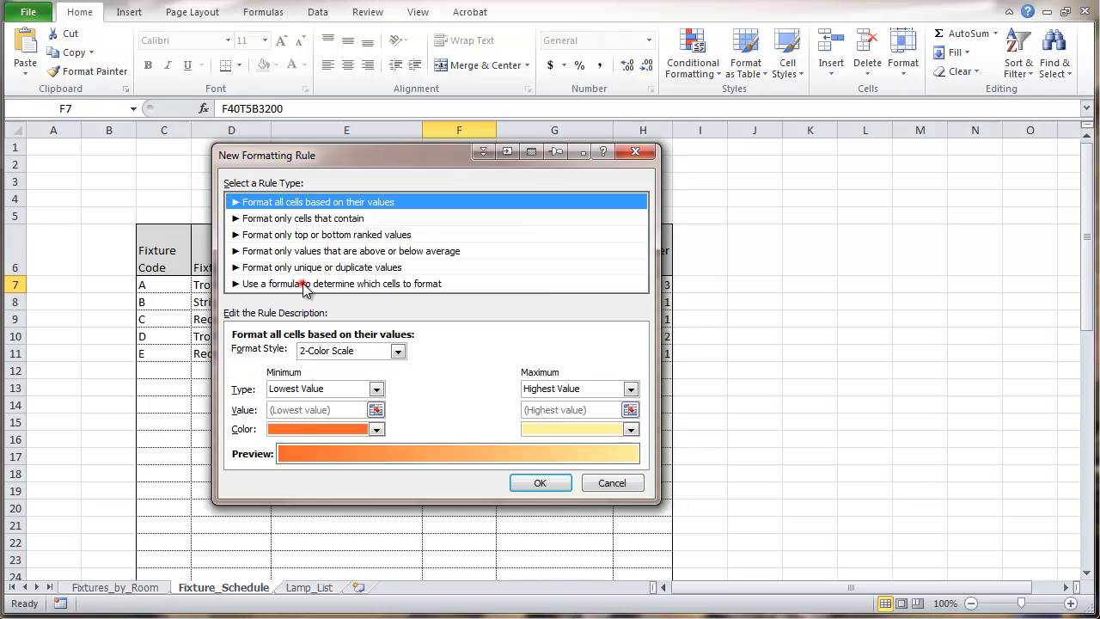
left_click(305, 283)
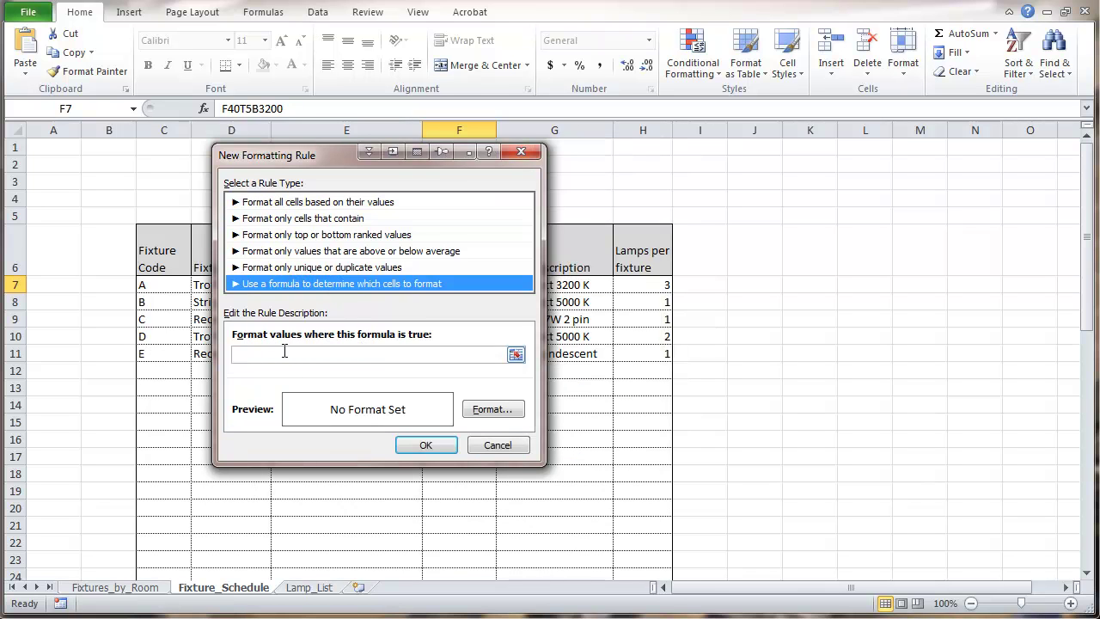
left_click(285, 354)
left_click_drag(332, 153, 778, 215)
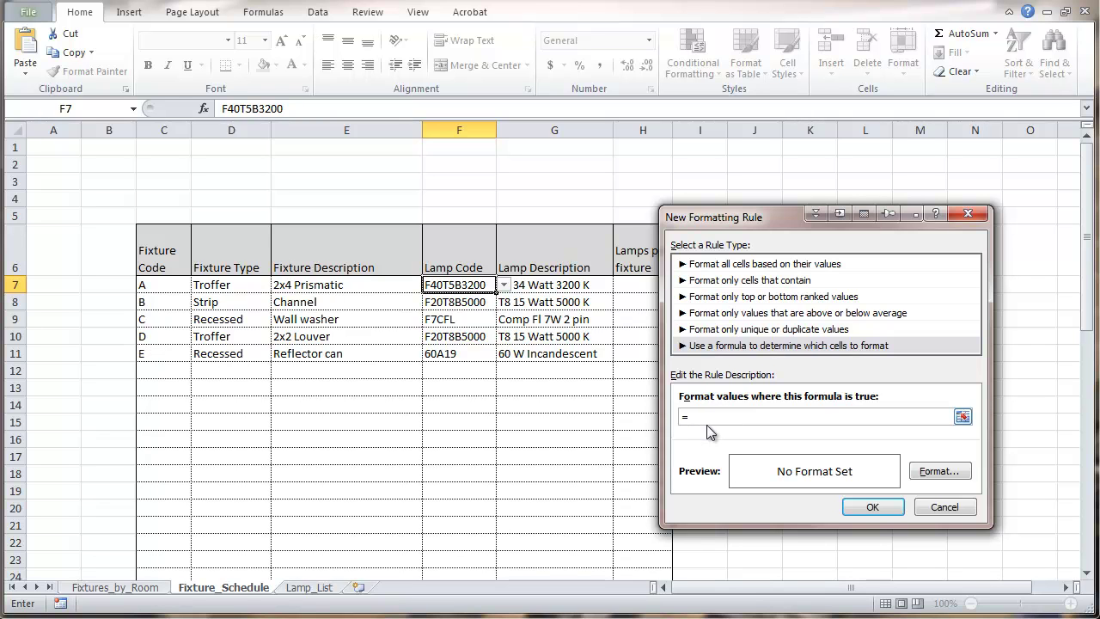
- Enter the rule formula =AND($C$7<>0,$F$7="") to catch a fixture code without a lamp code
type("=AND(")
left_click(164, 287)
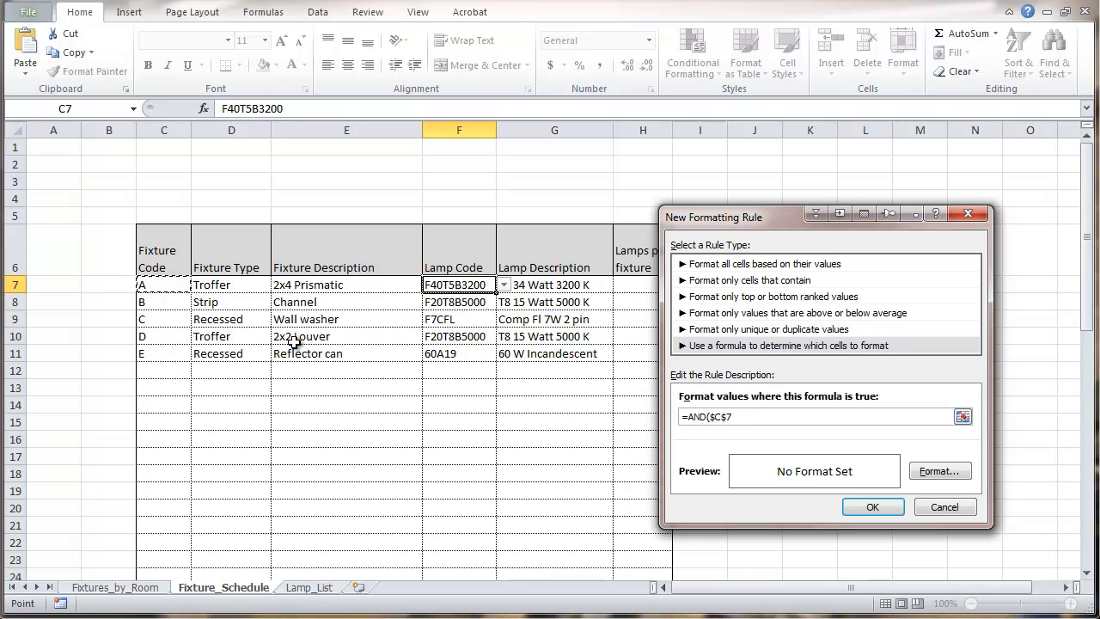
type("<>0,")
left_click(462, 285)
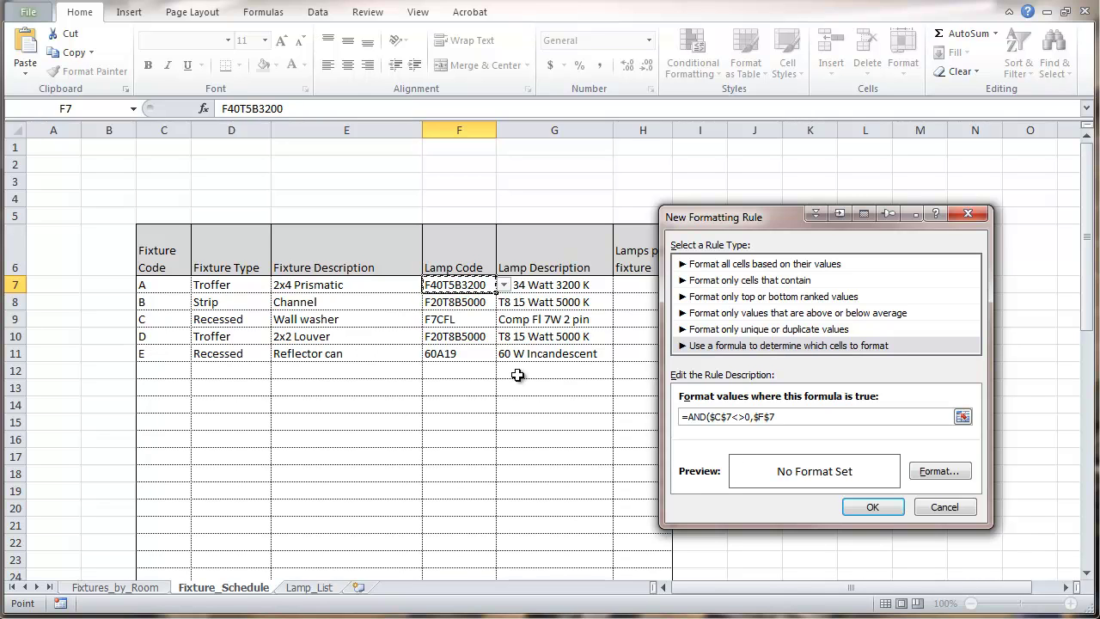
type("=")
key("Return")
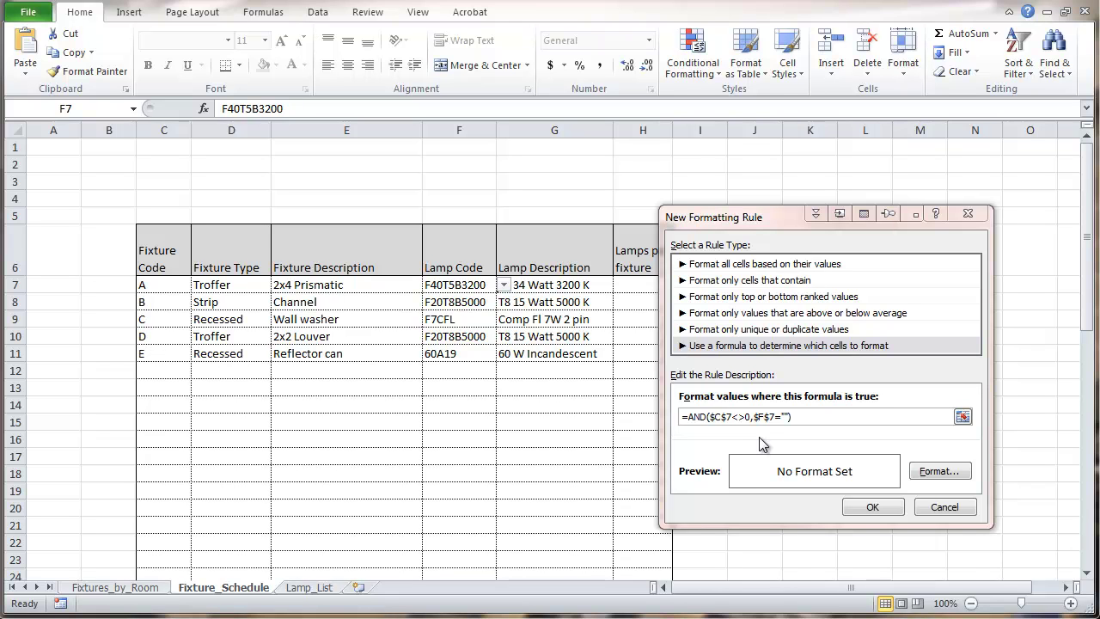
- Set an orange background fill for the missing lamp code rule and add it to the rule list
left_click(937, 472)
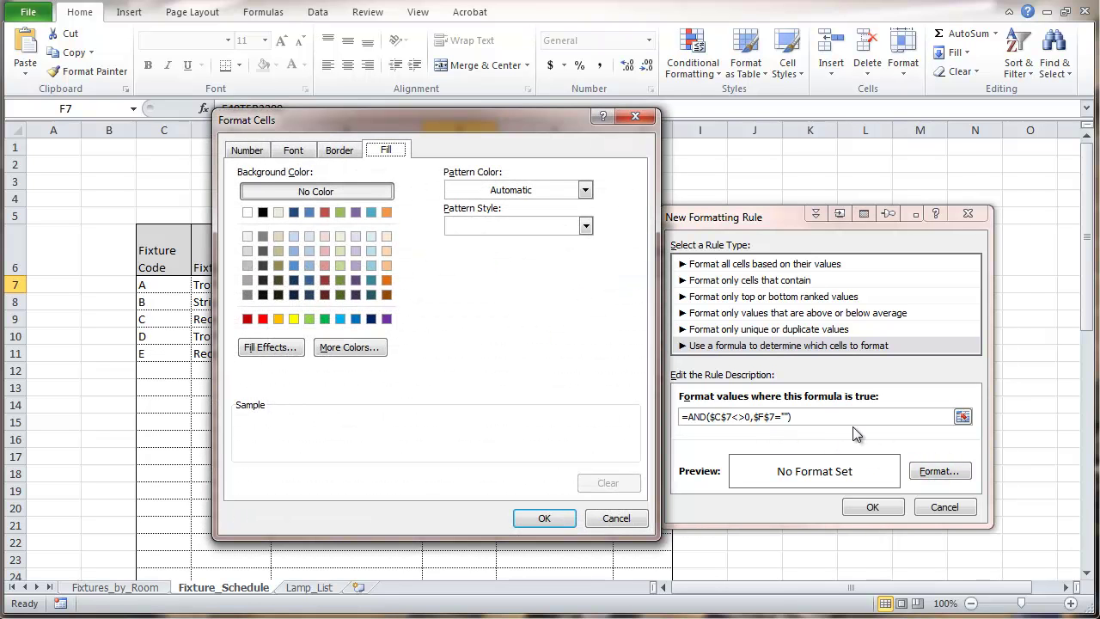
left_click(278, 319)
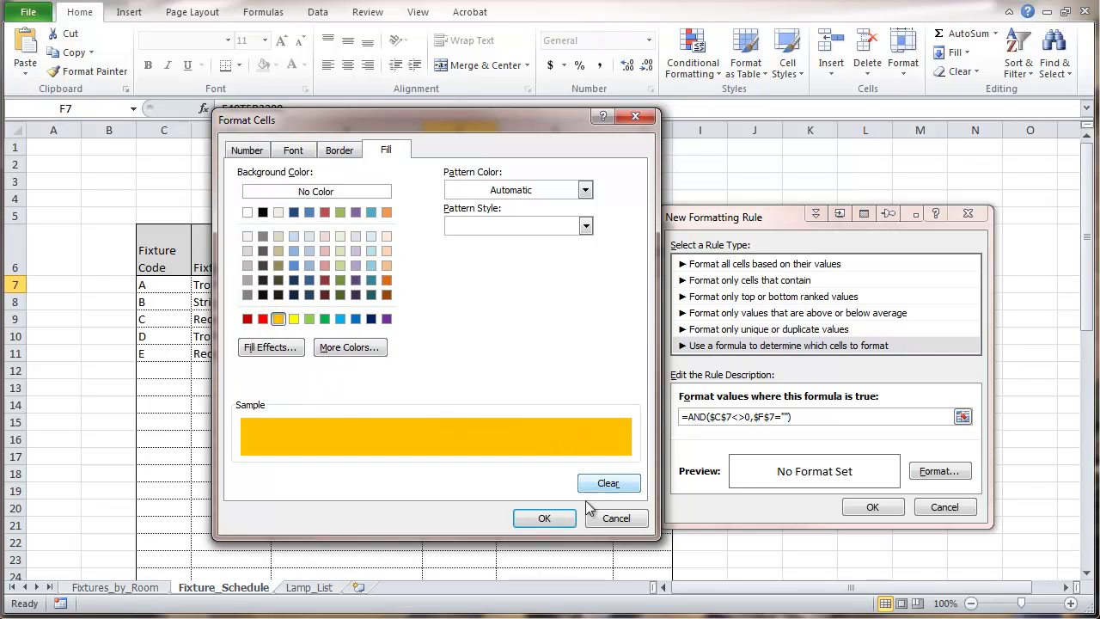
left_click(544, 519)
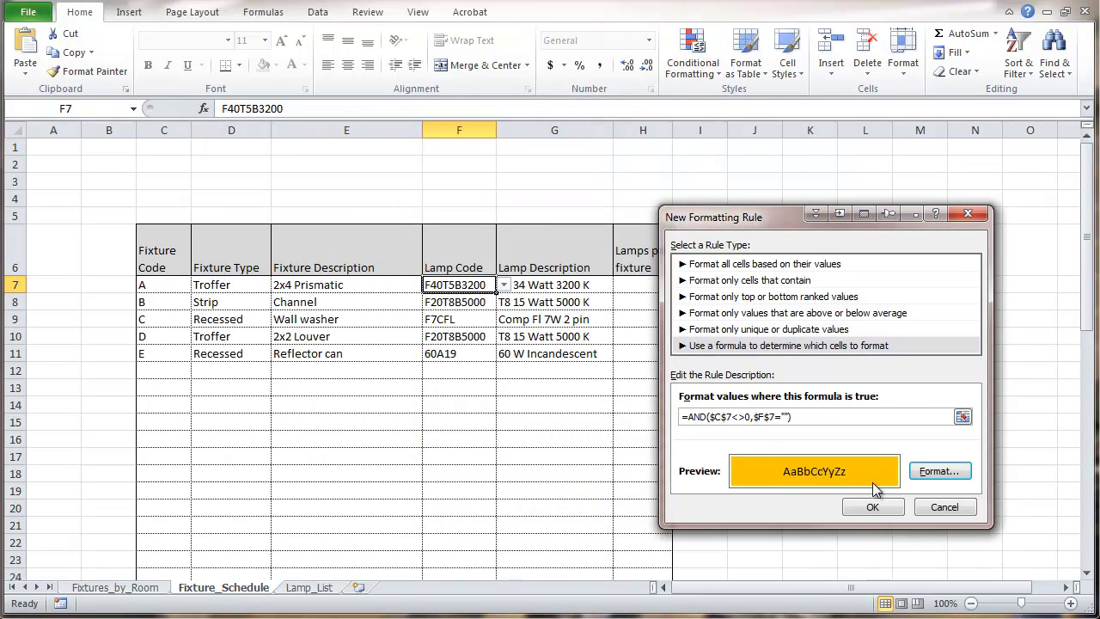
left_click(863, 512)
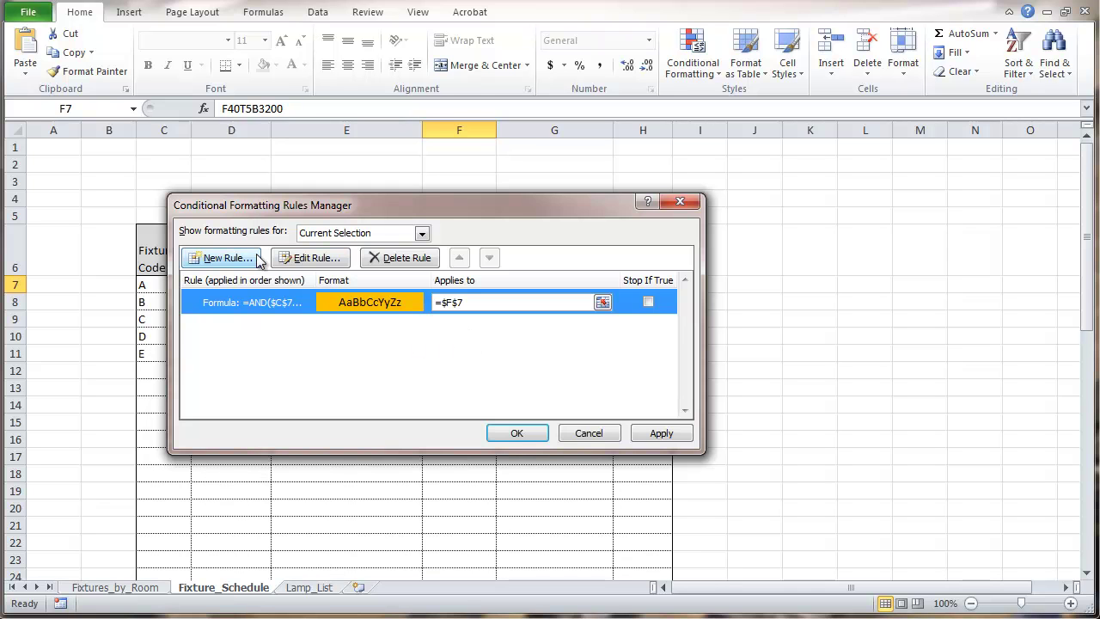
- Change the missing lamp code rule's formula to row-relative references, =AND($C7<>0,$F7=""), and apply the rule to F7
left_click(315, 260)
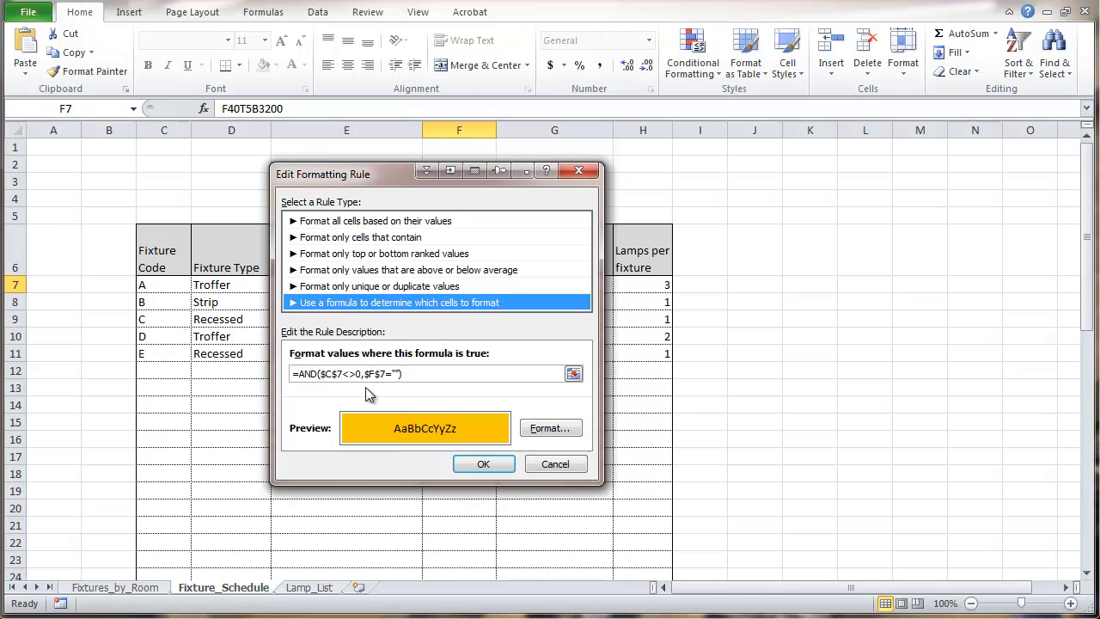
left_click(331, 375)
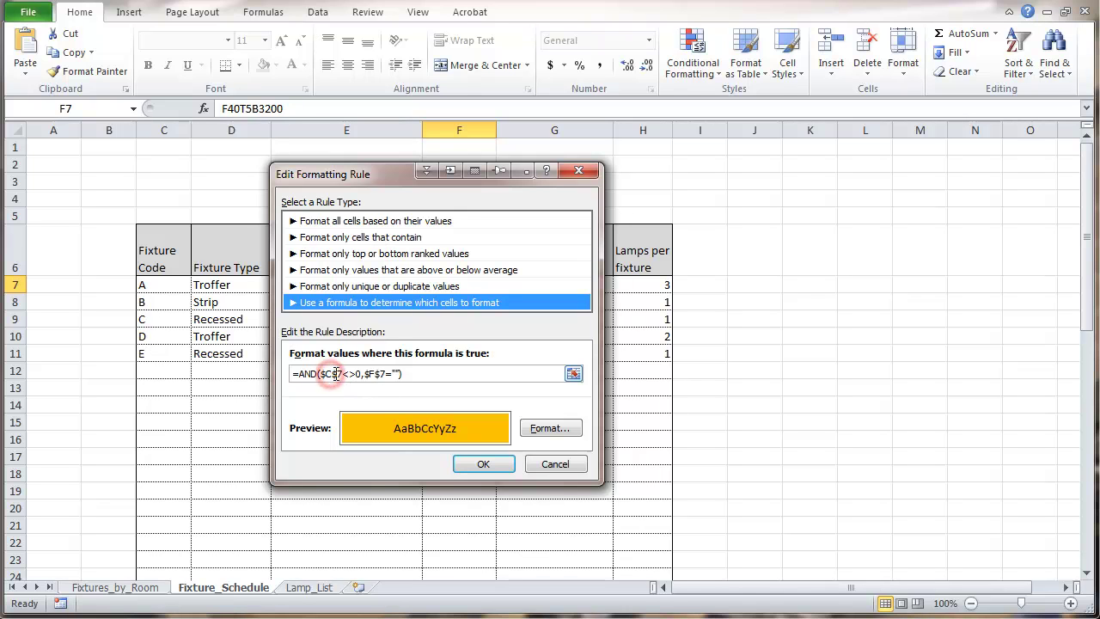
key("Delete")
left_click(369, 373)
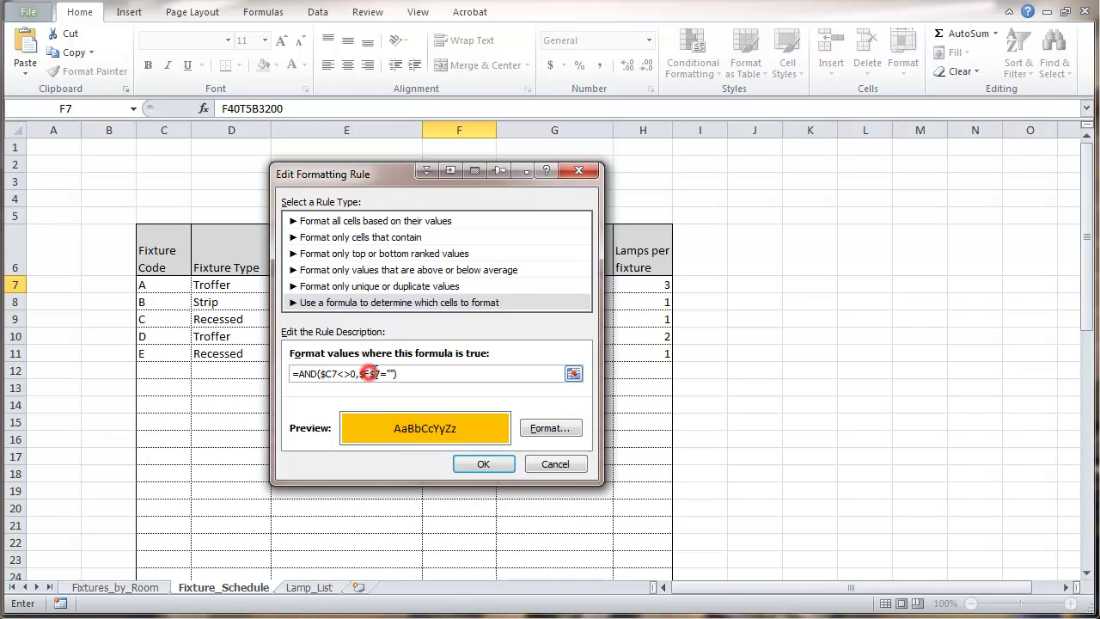
key("Delete")
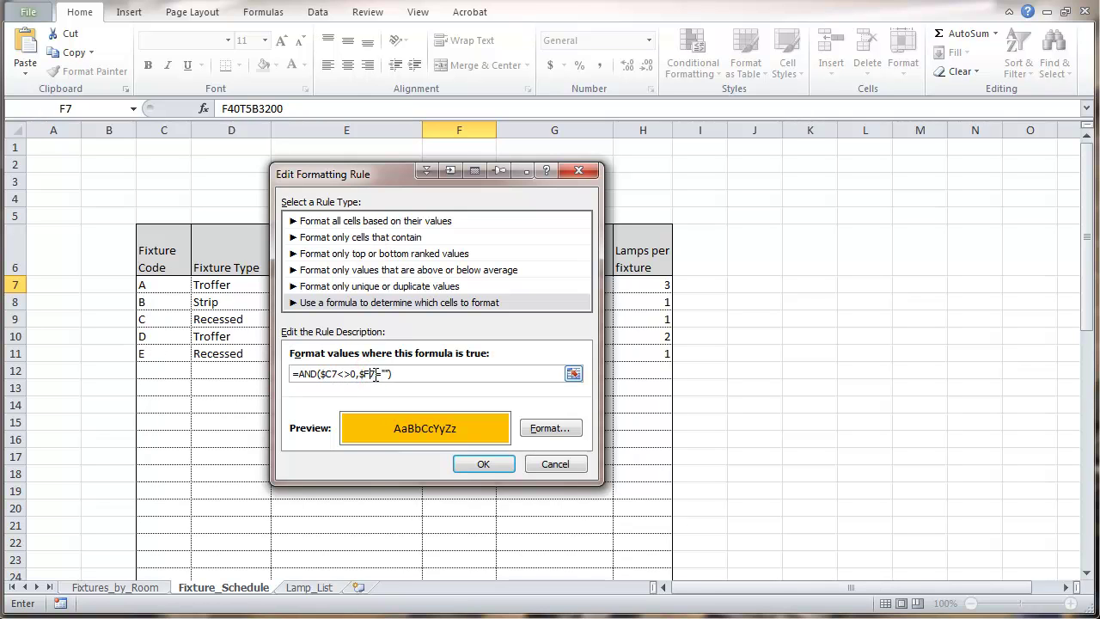
left_click(477, 466)
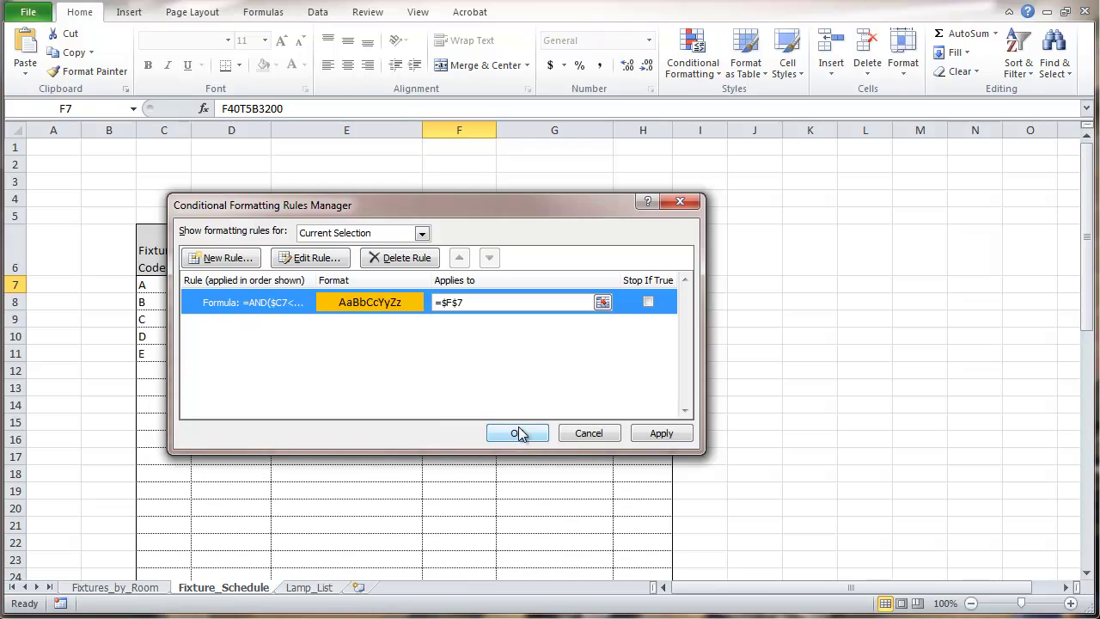
left_click(518, 433)
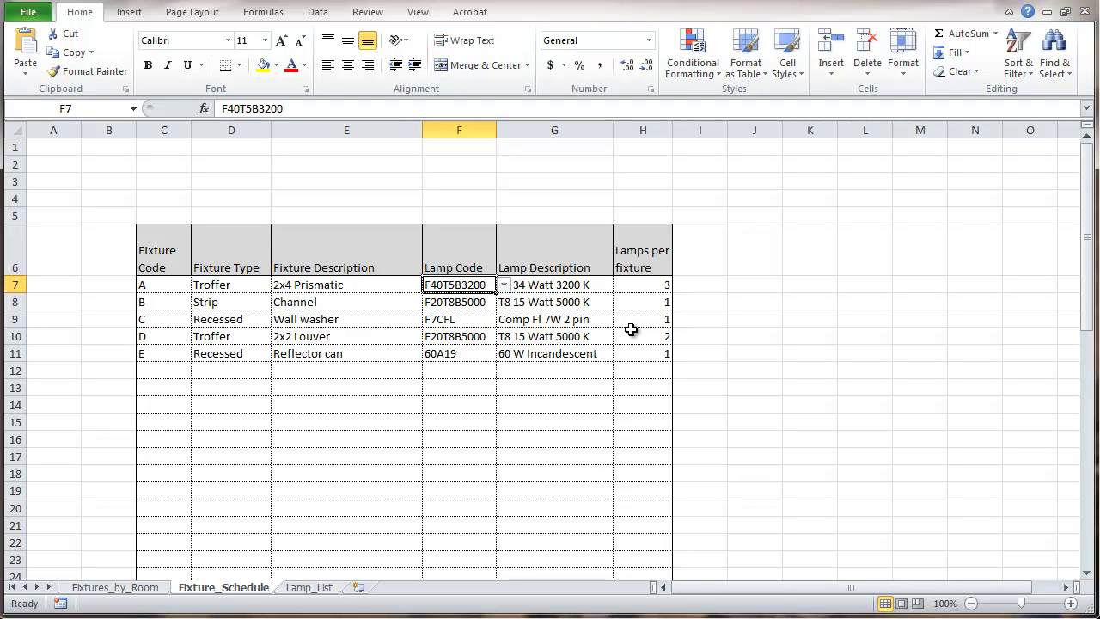
- Create a formula-based conditional formatting rule for lamps per fixture cell H7 with the formula =AND($C7<>"",$H7="")
left_click(643, 286)
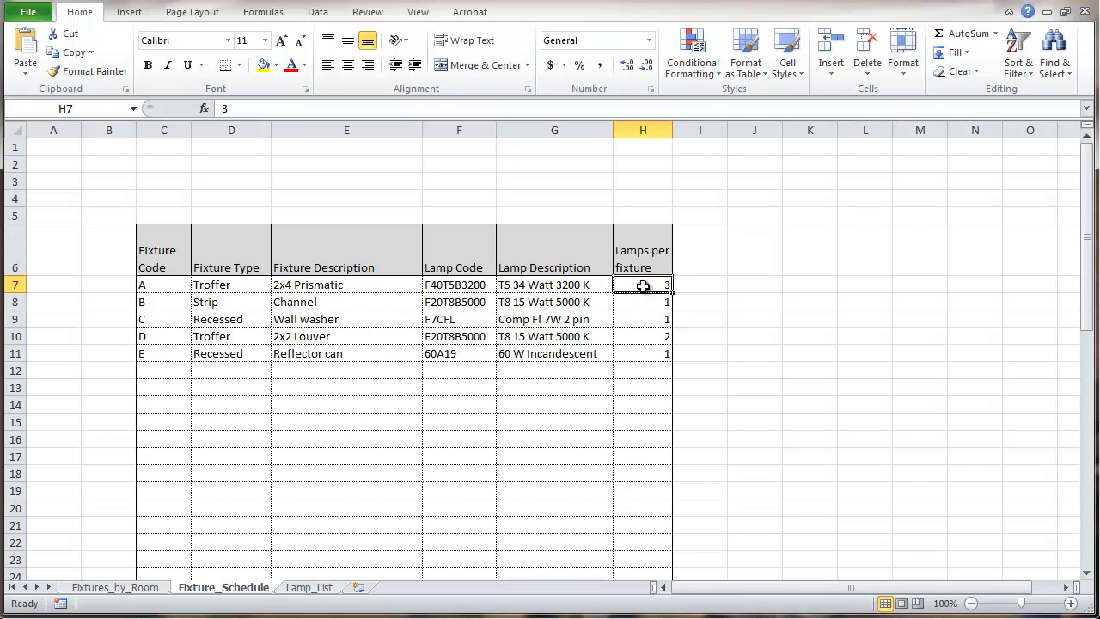
left_click(702, 74)
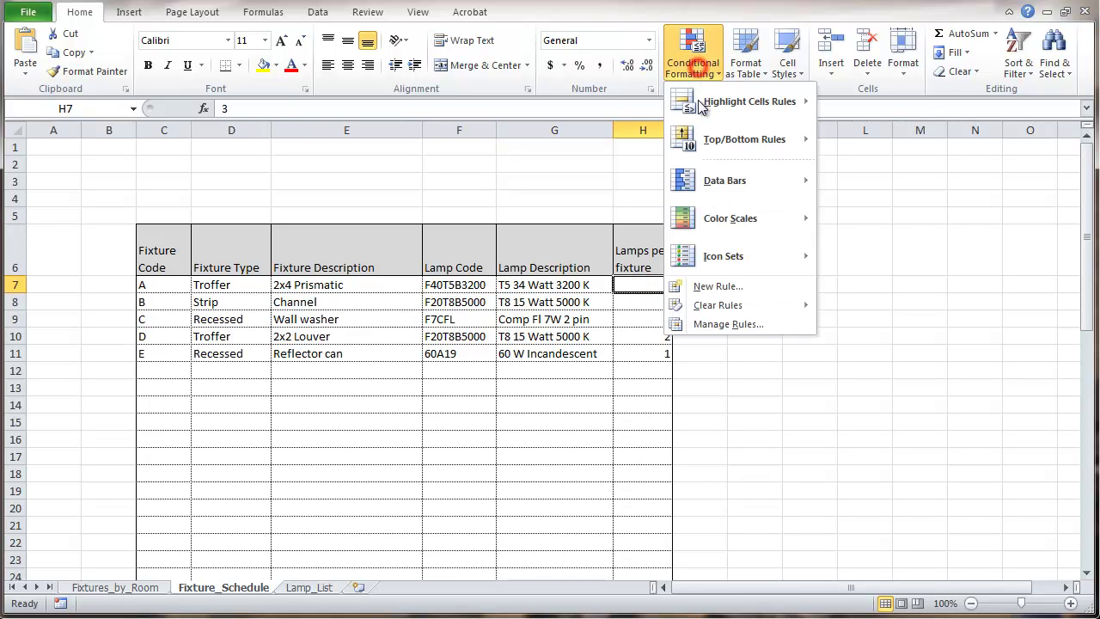
left_click(731, 324)
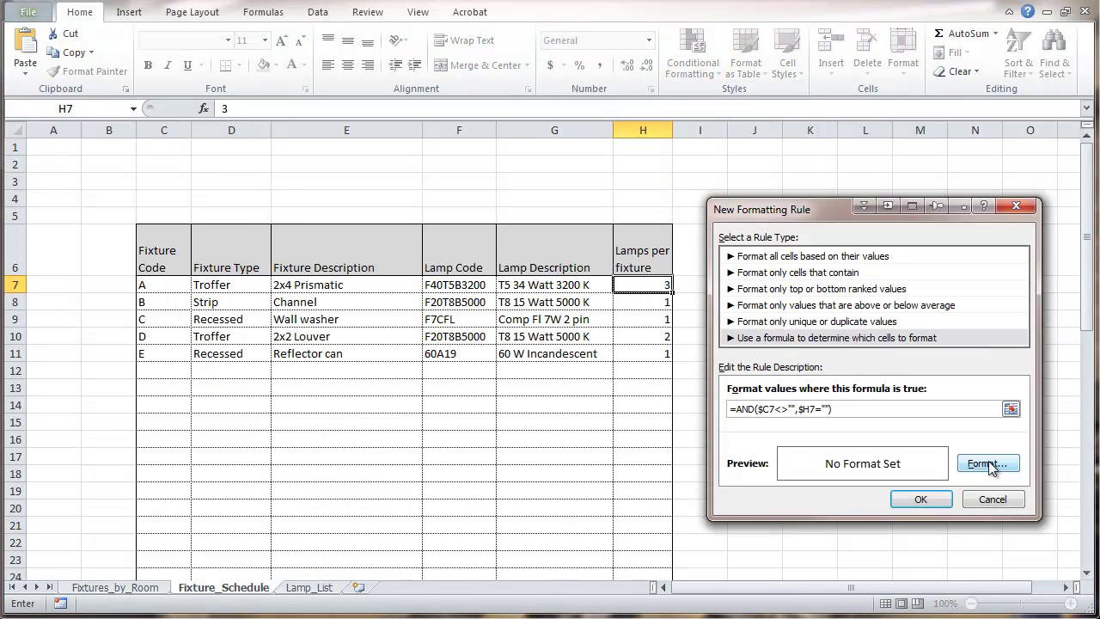
- Give the missing lamps per fixture rule a yellow background fill and apply it to H7
left_click(987, 465)
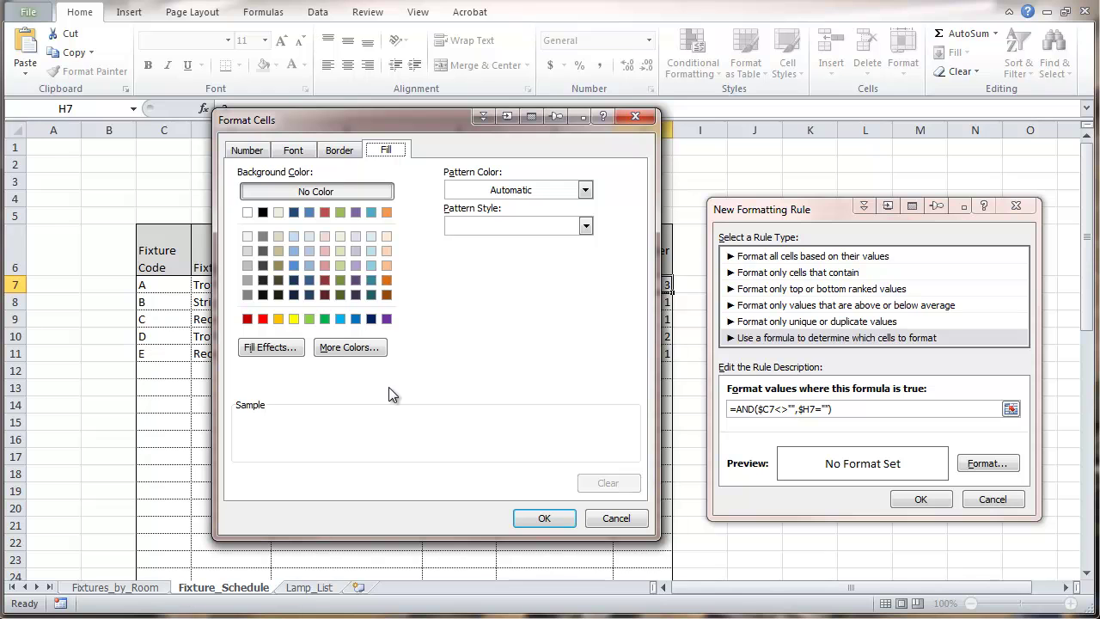
left_click(293, 318)
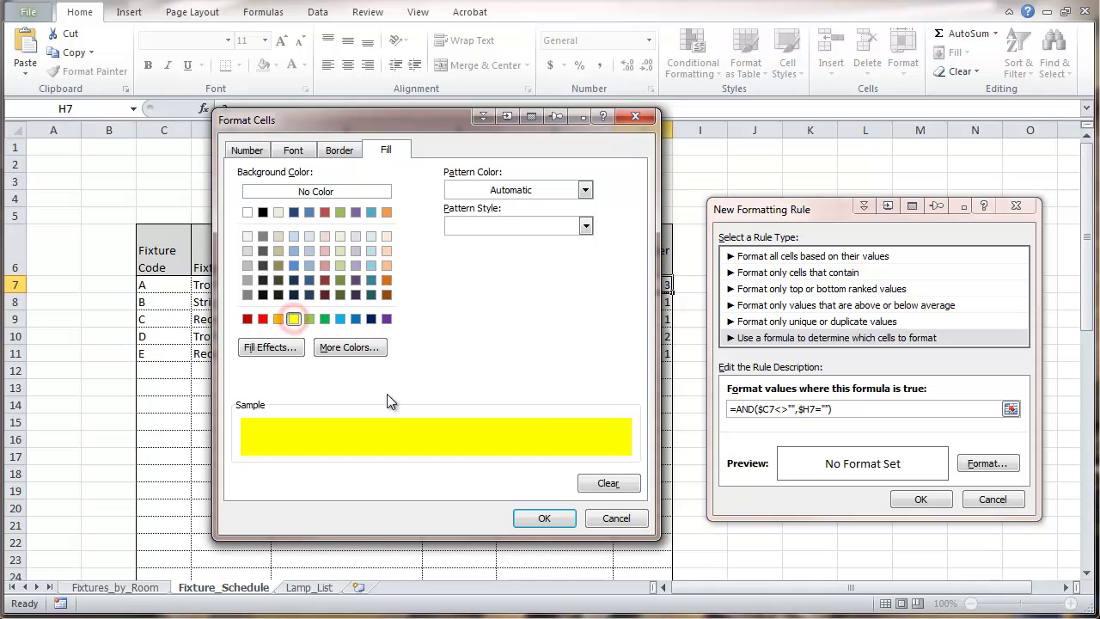
left_click(538, 518)
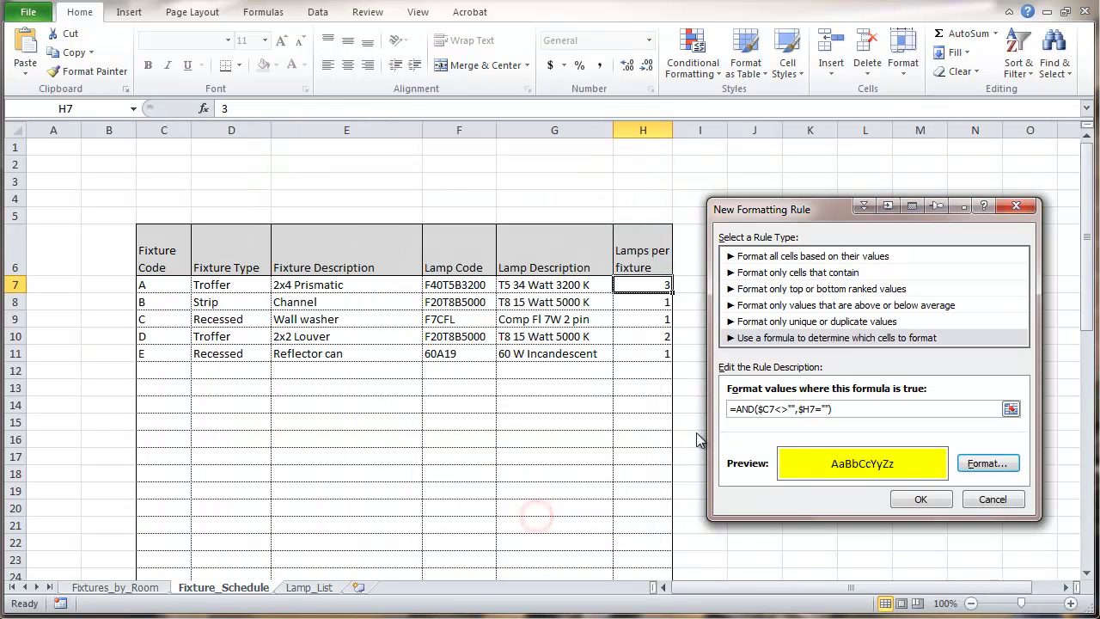
left_click(918, 499)
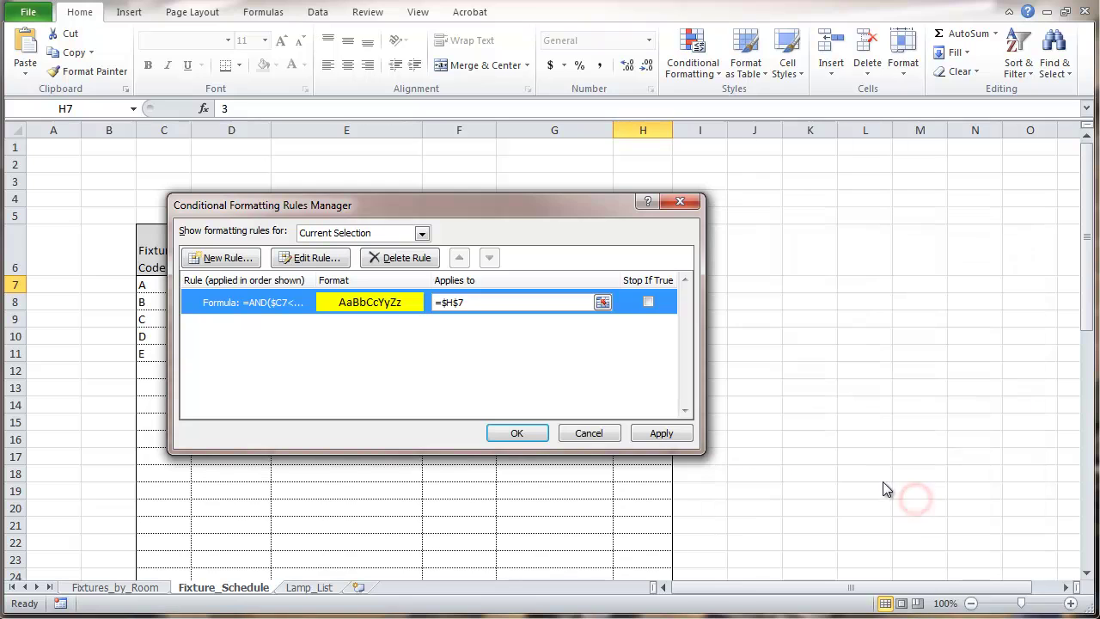
left_click(516, 433)
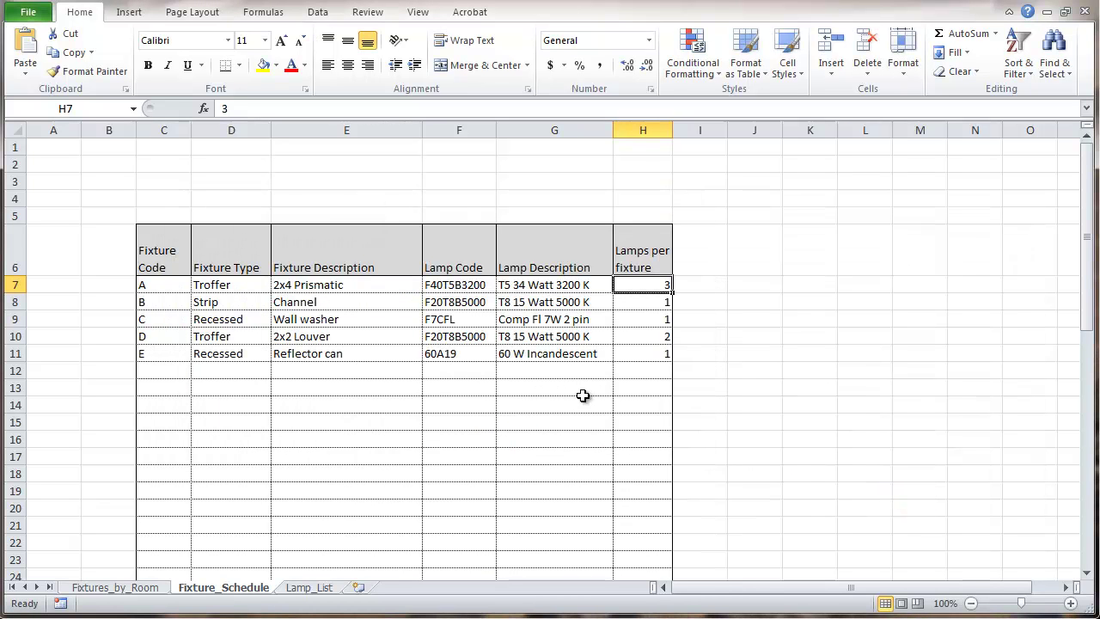
- Test the yellow highlighting by clearing the lamps per fixture value in H7, and undo the deletion
left_click_drag(746, 314, 700, 315)
left_click(633, 287)
key("Delete")
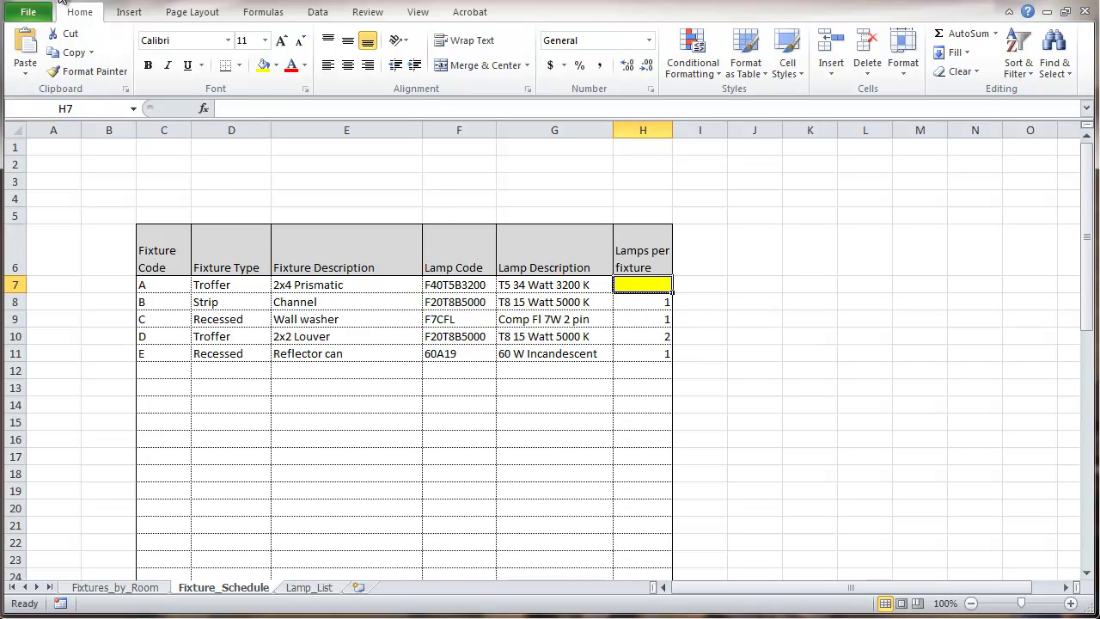
key("ctrl+z")
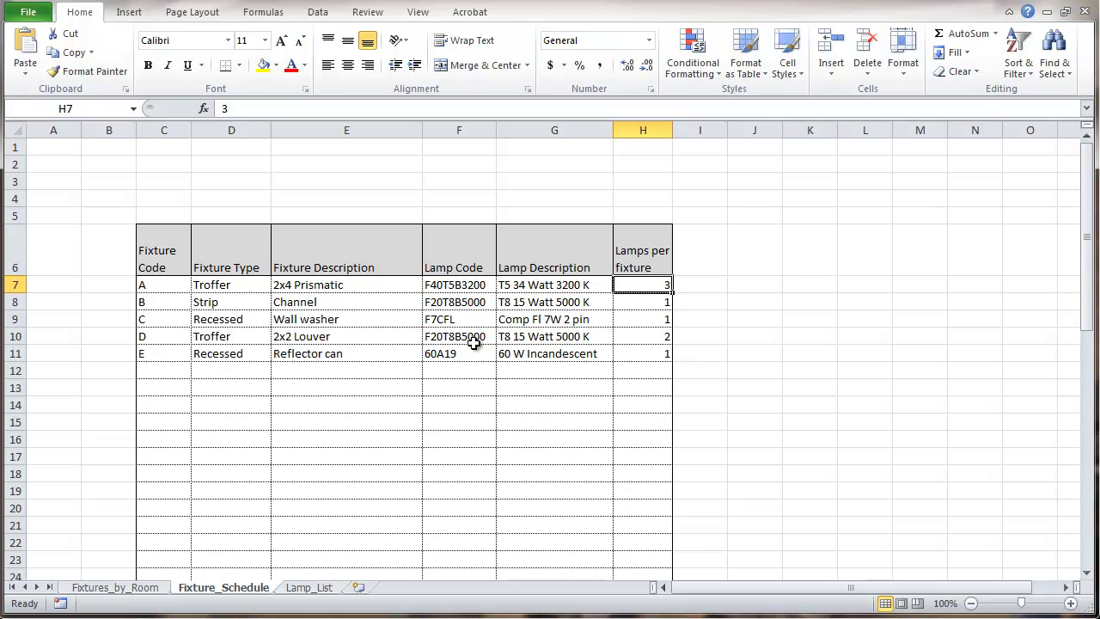
- Copy the formatting of lamp code cell F7 down to F8:F56, and check that it reaches the table's last row
left_click(456, 286)
left_click_drag(447, 302, 439, 541)
scroll(438, 541, "up", 10)
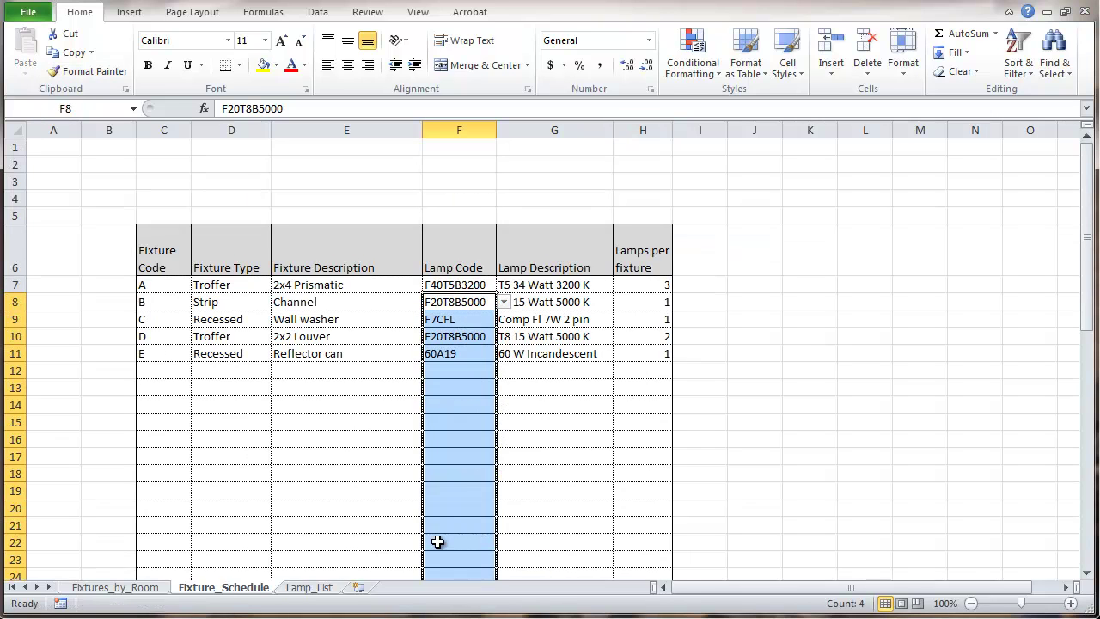
left_click_drag(1088, 248, 1086, 549)
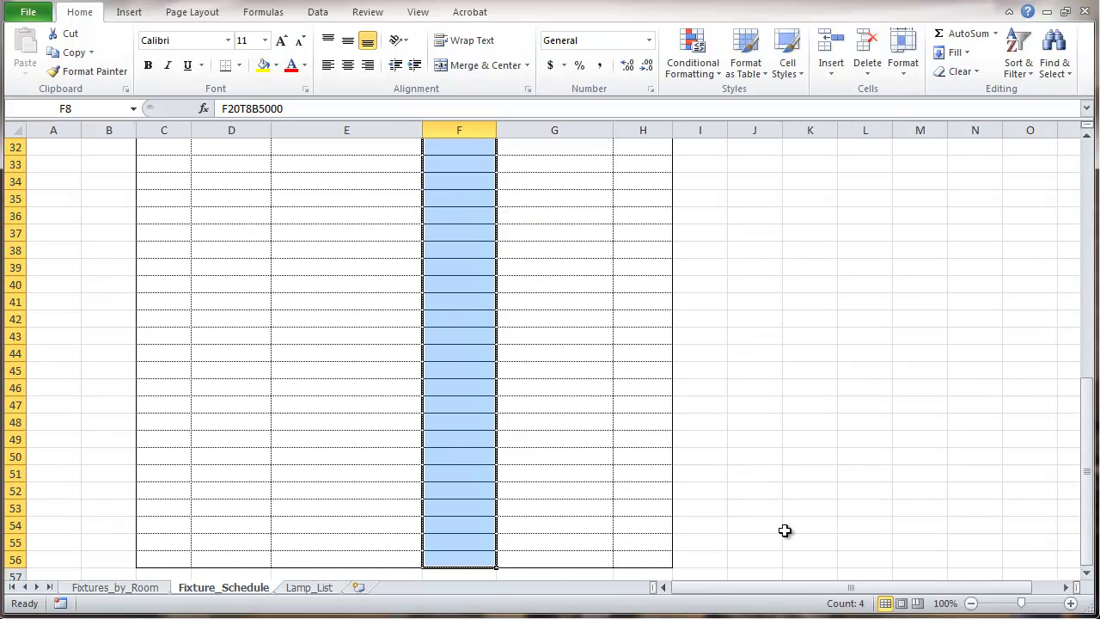
left_click(717, 502)
left_click(466, 561)
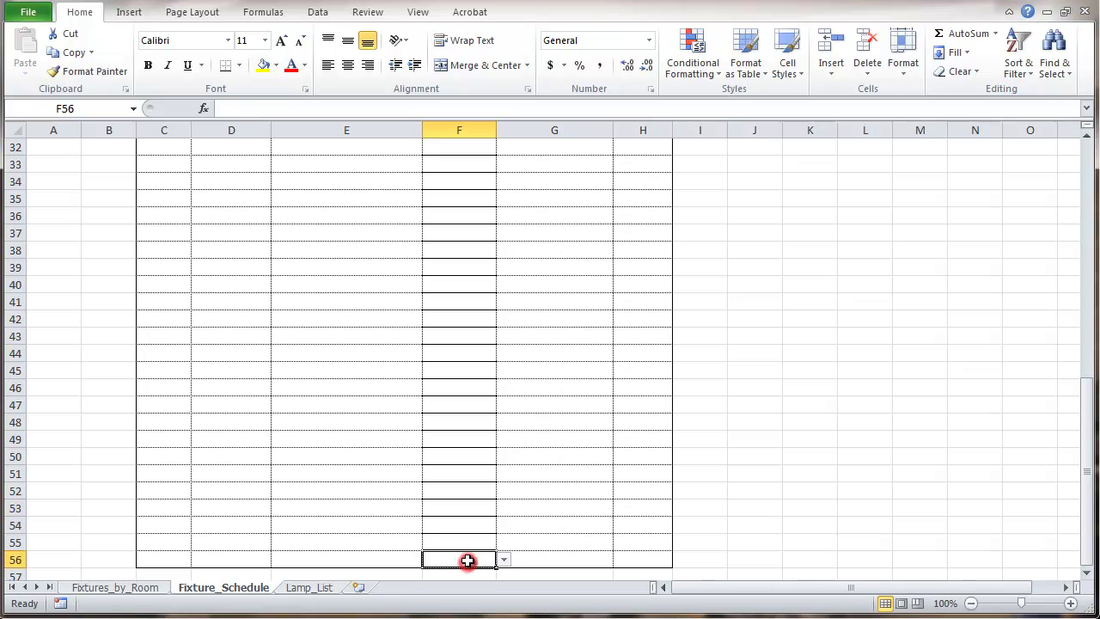
left_click_drag(1088, 482, 1032, 257)
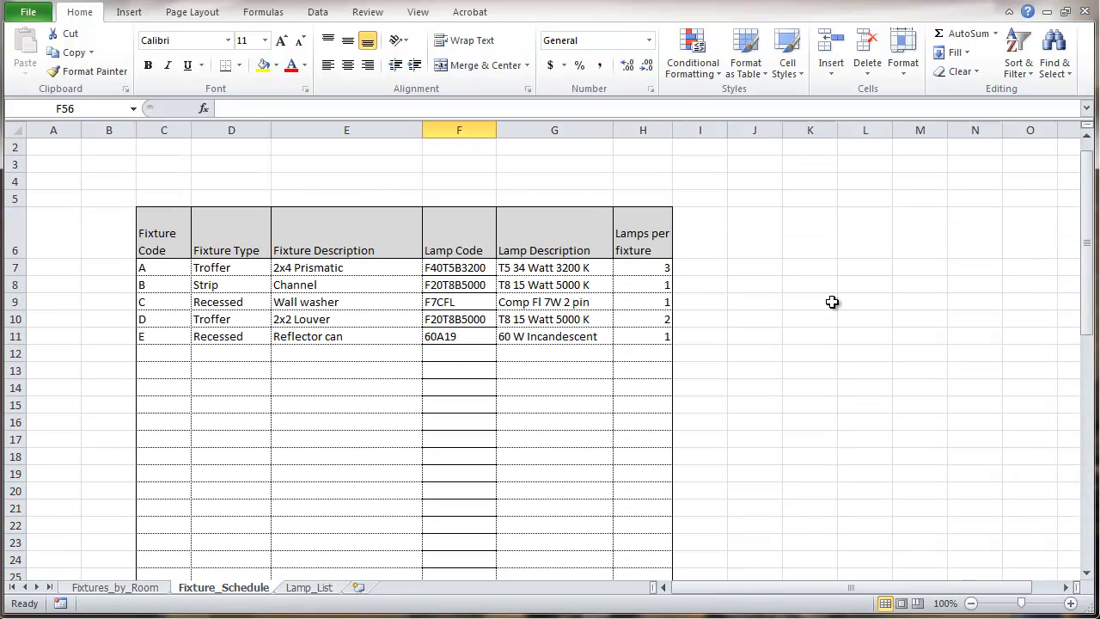
- Copy the formatting of H7 to the remaining Lamps per fixture cells from H8 down the table
left_click(636, 270)
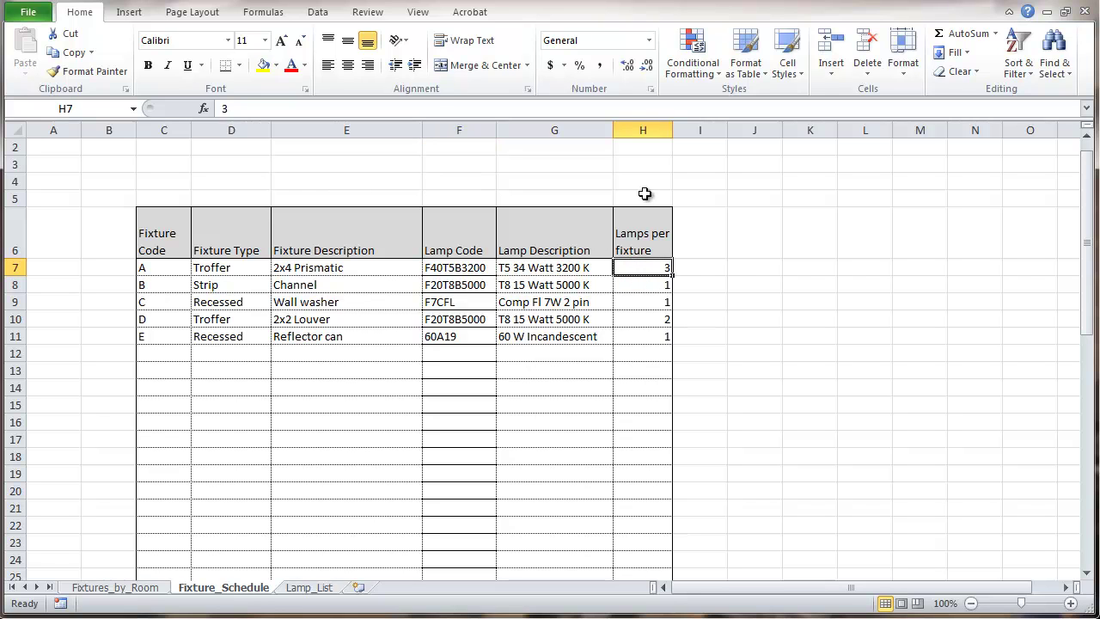
left_click(94, 72)
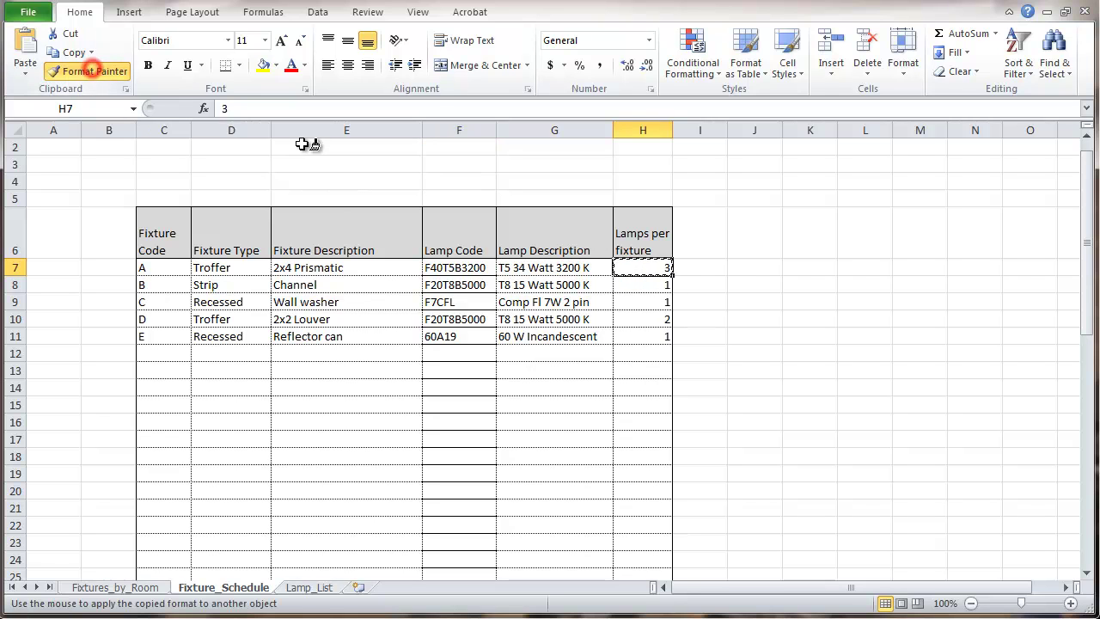
mouse_move(640, 284)
left_mouse_down()
mouse_move(627, 599)
mouse_move(616, 537)
left_mouse_up()
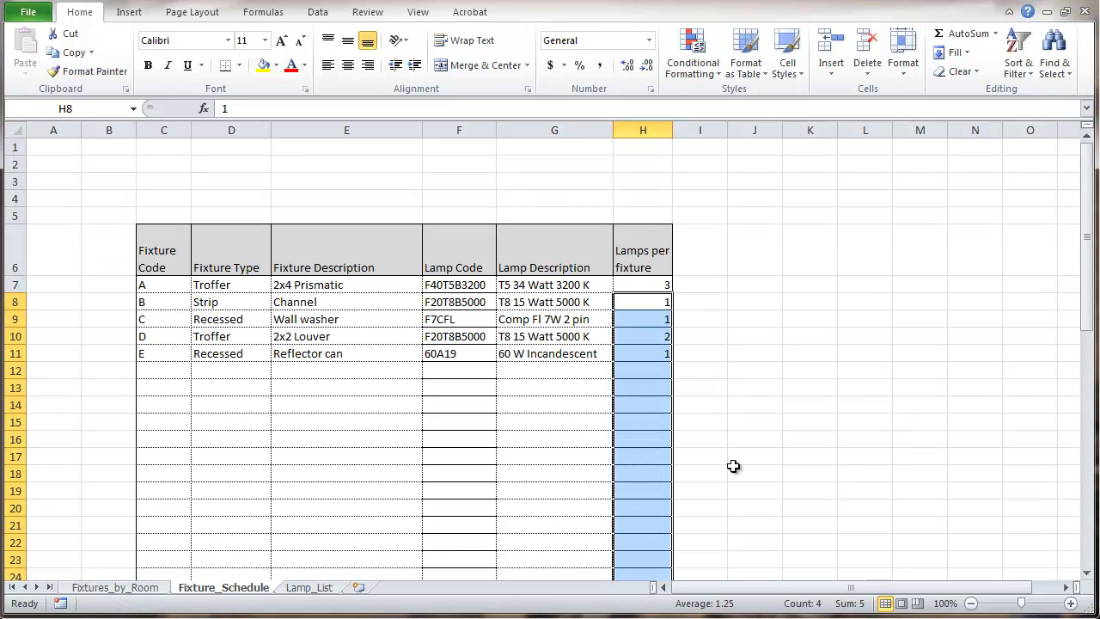
left_click(749, 437)
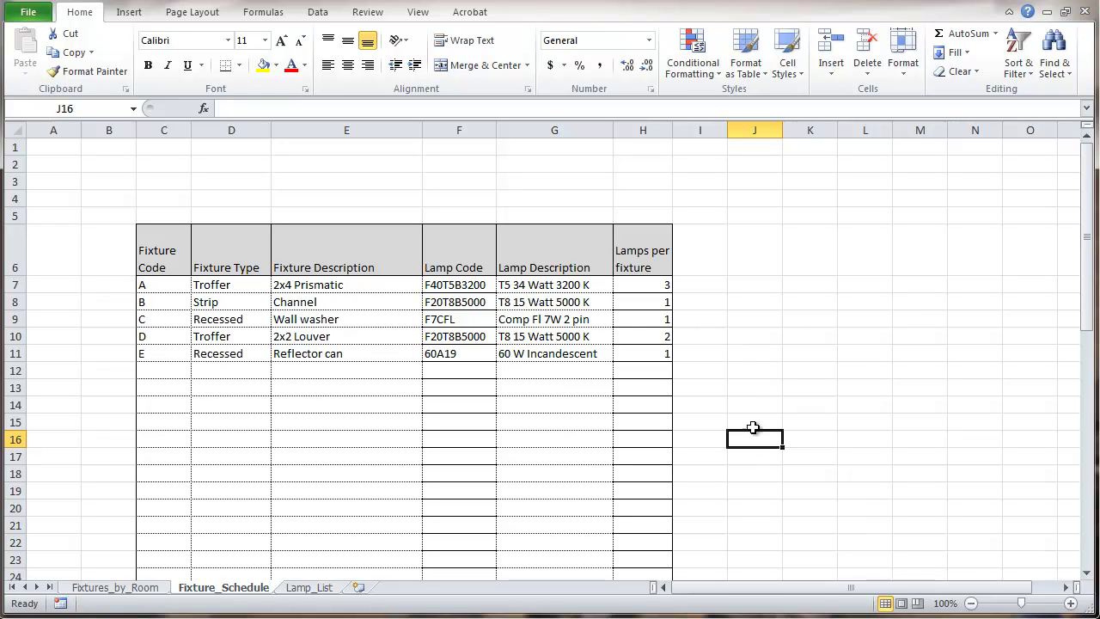
- Start a formula-based conditional formatting rule for fixture code cell D7 on the Fixtures_by_Room sheet
left_click(119, 590)
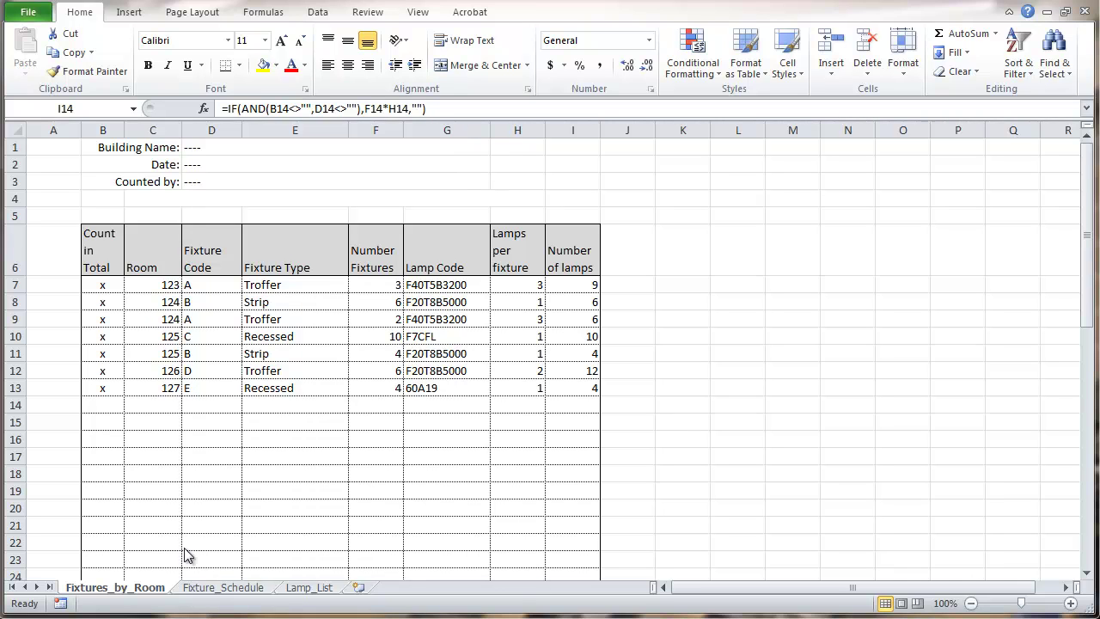
left_click(209, 286)
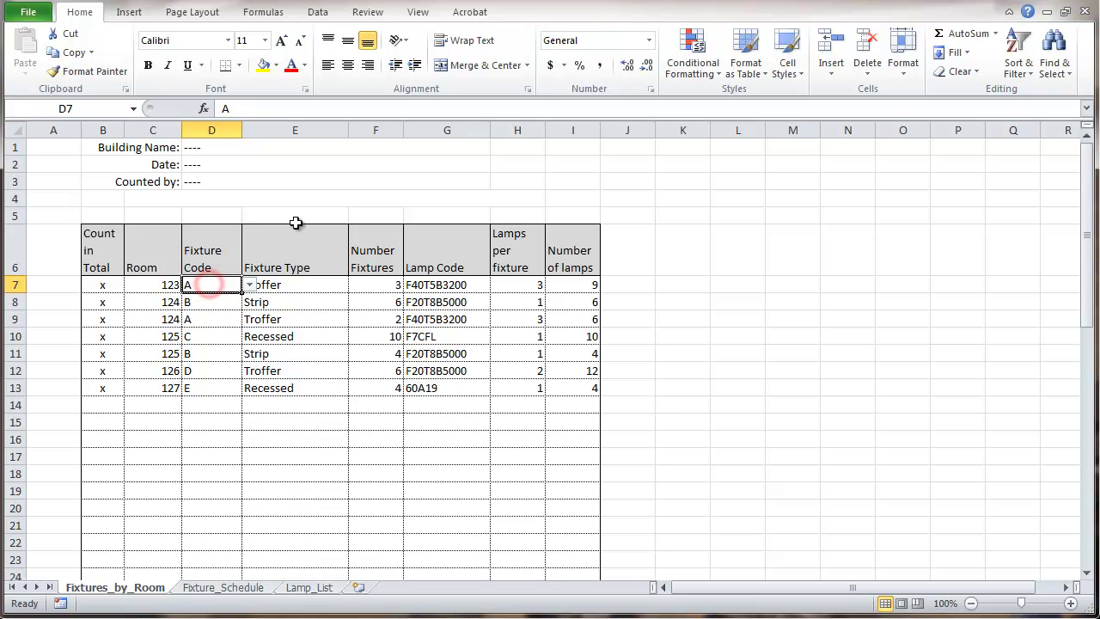
left_click(702, 67)
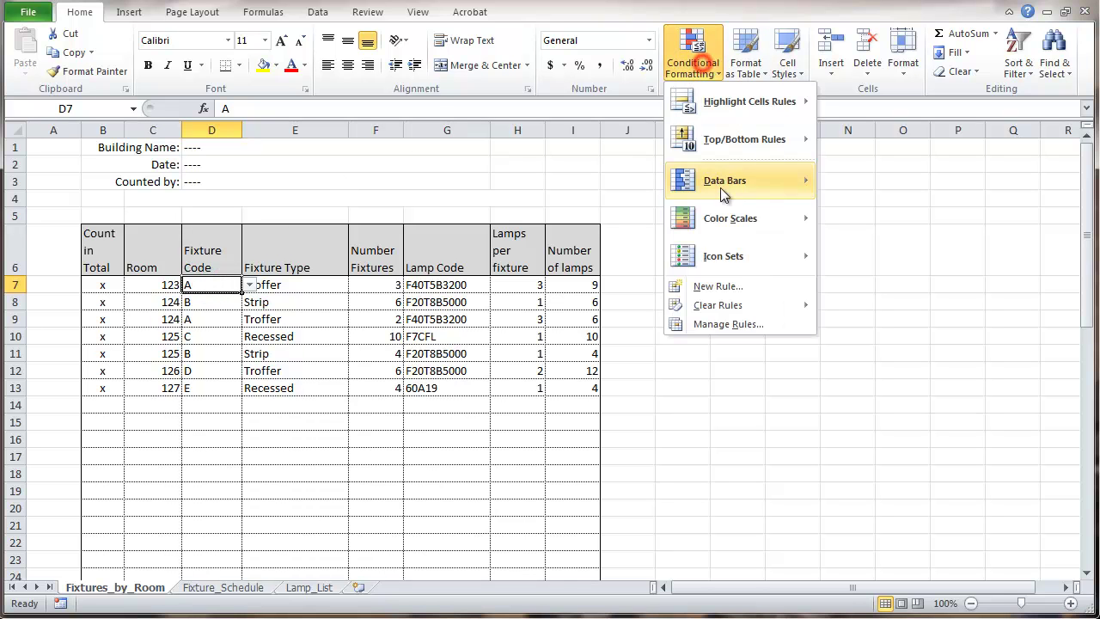
left_click(716, 326)
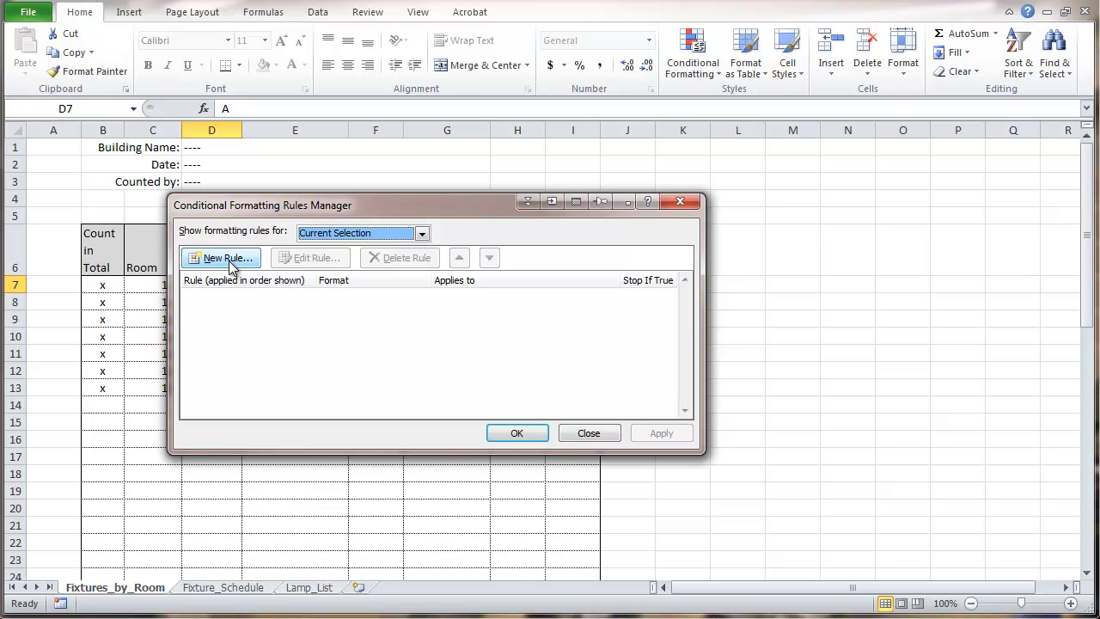
left_click(225, 258)
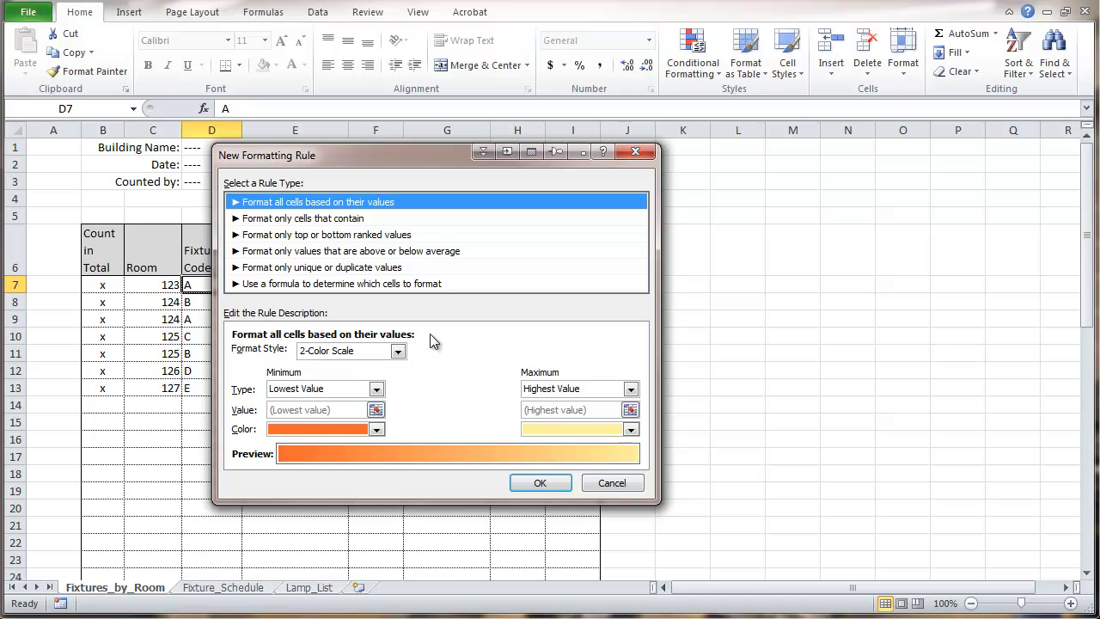
left_click(308, 284)
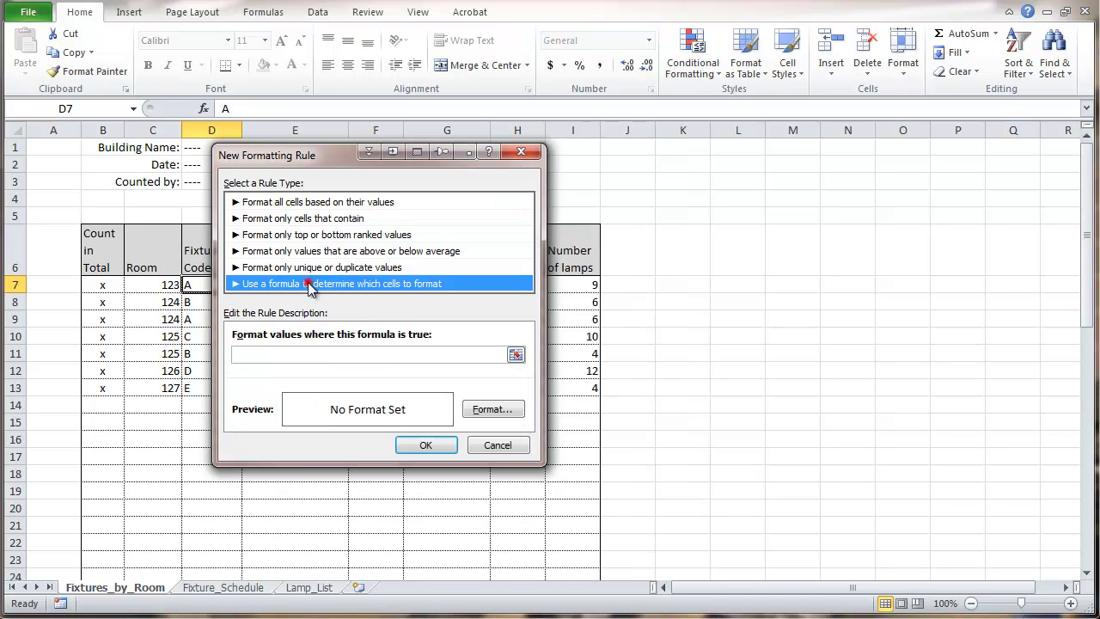
- Enter the rule formula =AND($B$7<>"",$D$7="") to catch a counted row without a fixture code
left_click(266, 354)
type("=AND(")
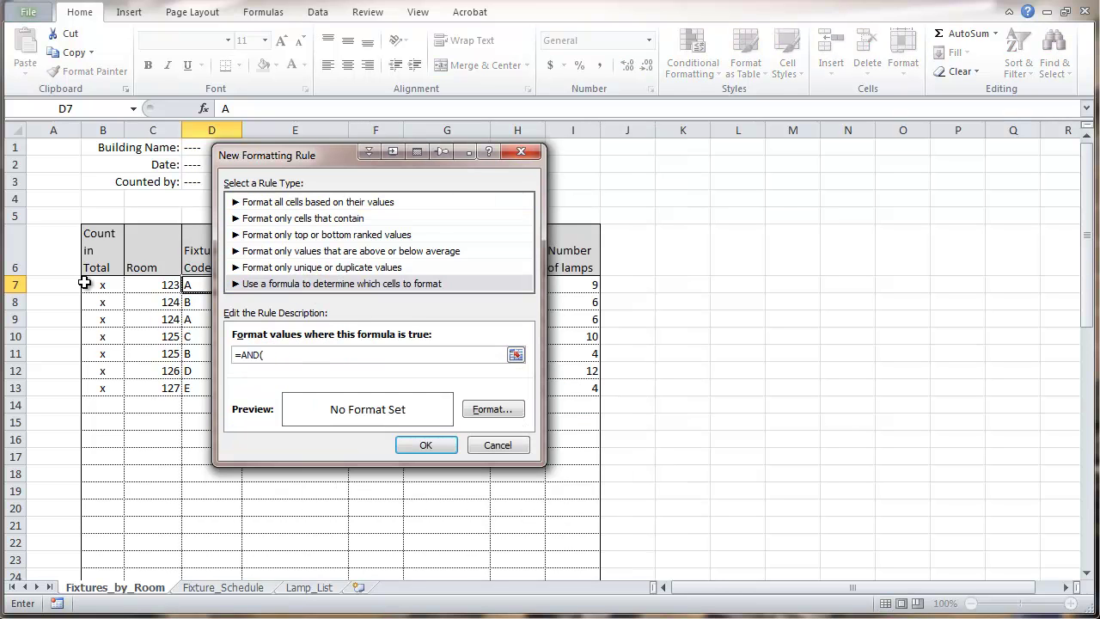
left_click(86, 283)
type("<>\"\",")
left_click(198, 285)
type("=\"\"")
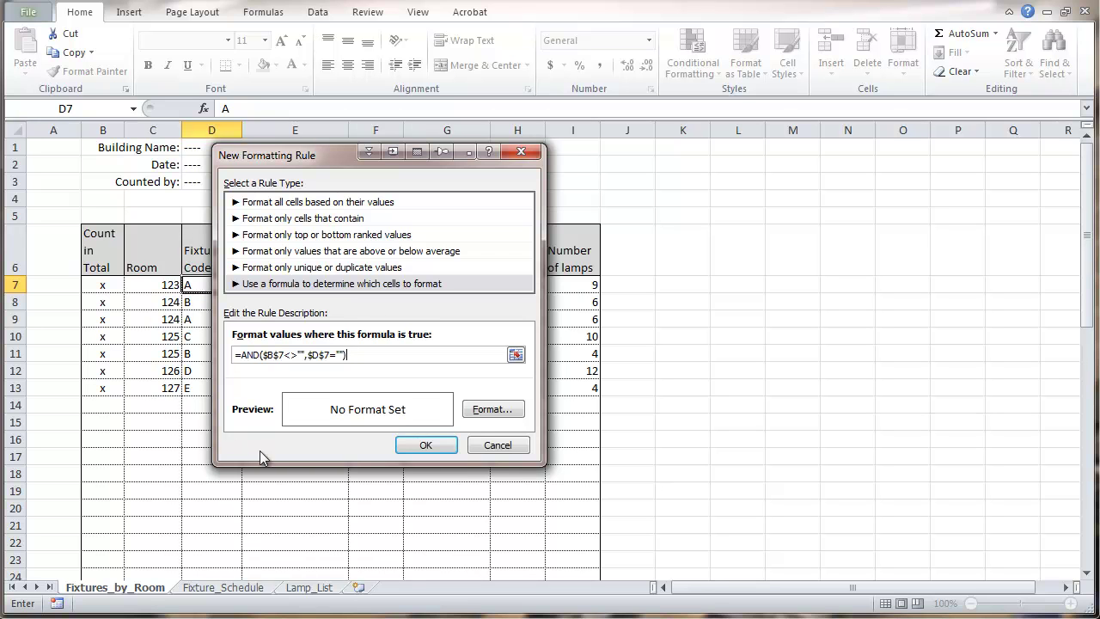
- Set an orange background fill for the missing fixture code rule
left_click(491, 410)
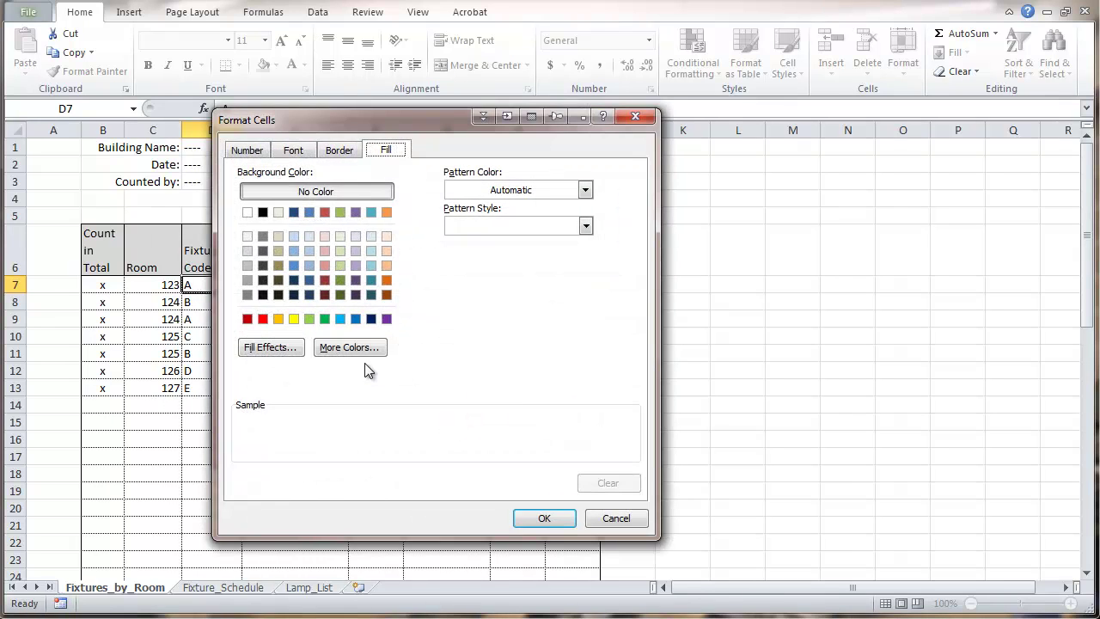
left_click(278, 319)
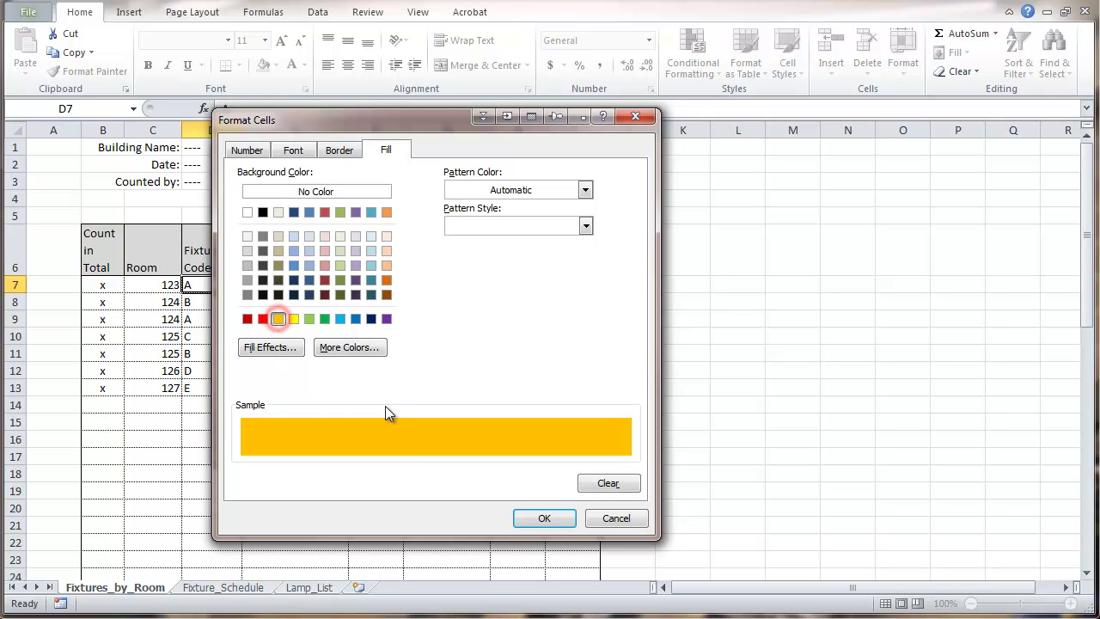
left_click(543, 520)
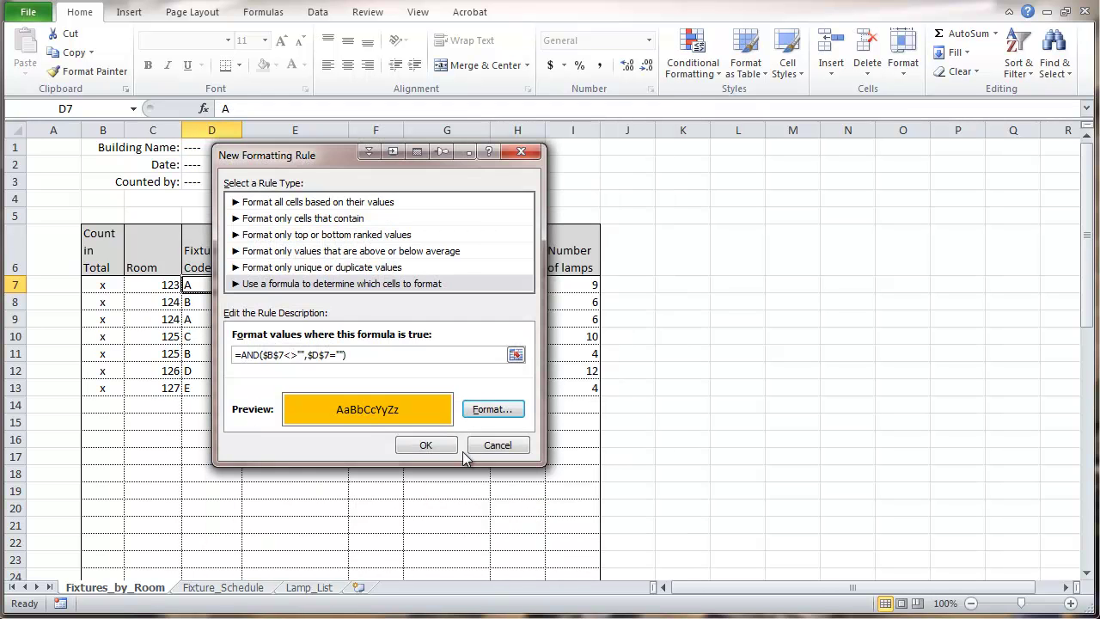
- Apply the orange rule to D7, and give Number Fixtures cell F7 a yellow-fill rule with the formula =AND($C7<>"",$F7="")
left_click(434, 450)
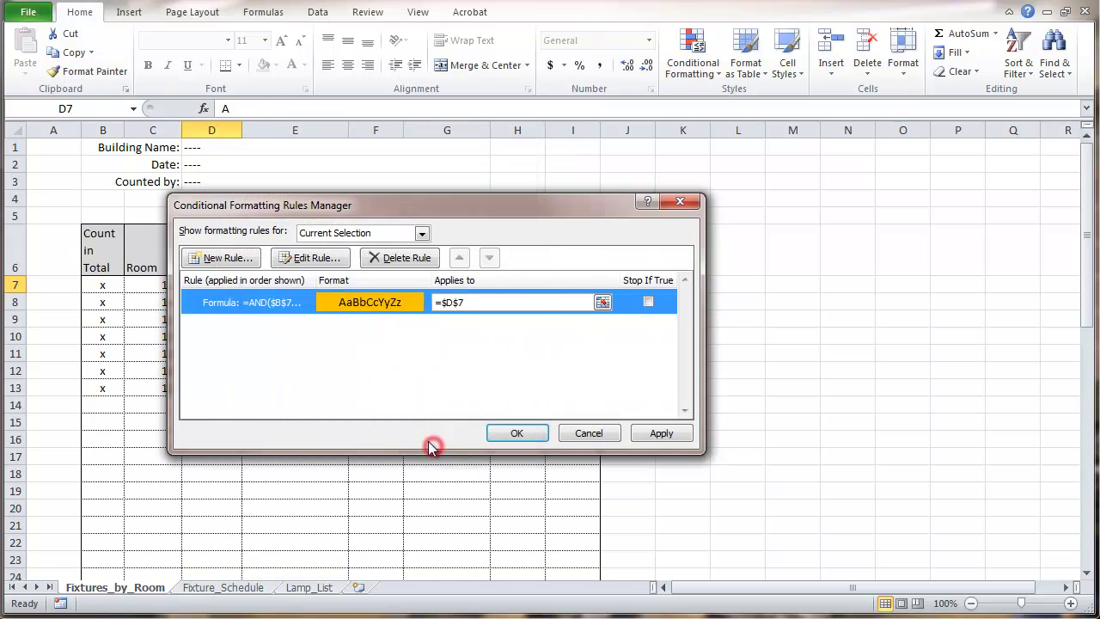
left_click(517, 435)
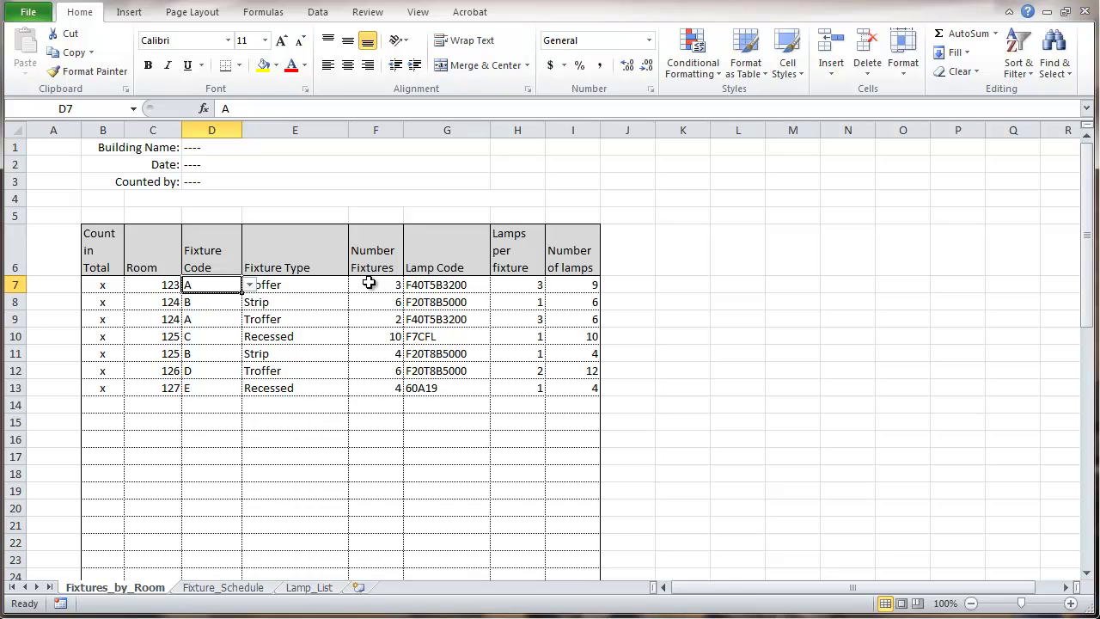
left_click(368, 286)
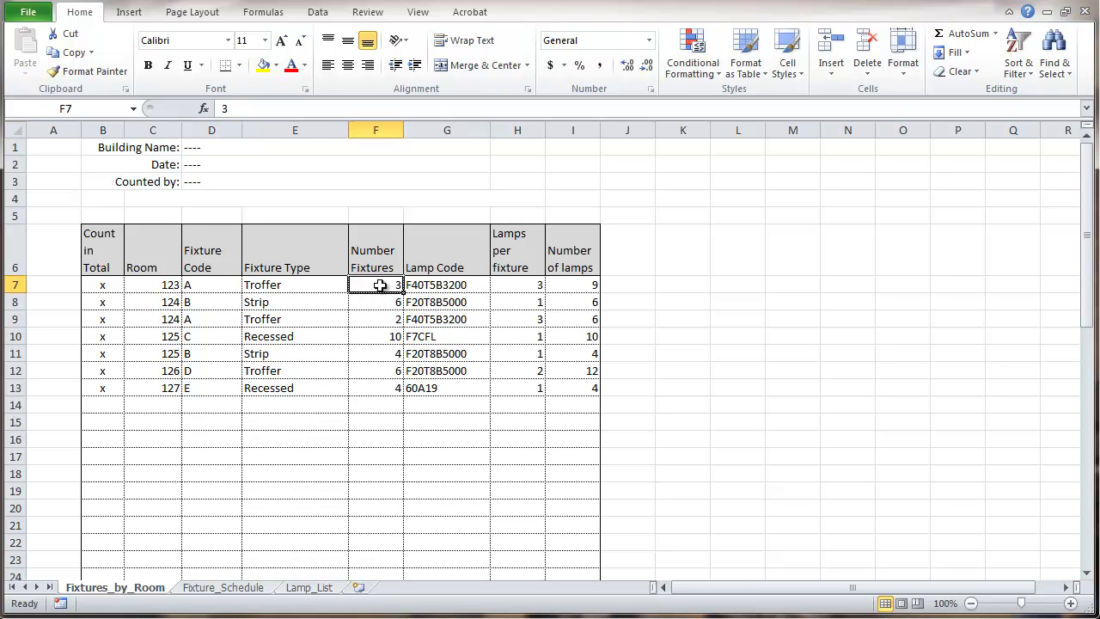
left_click(696, 68)
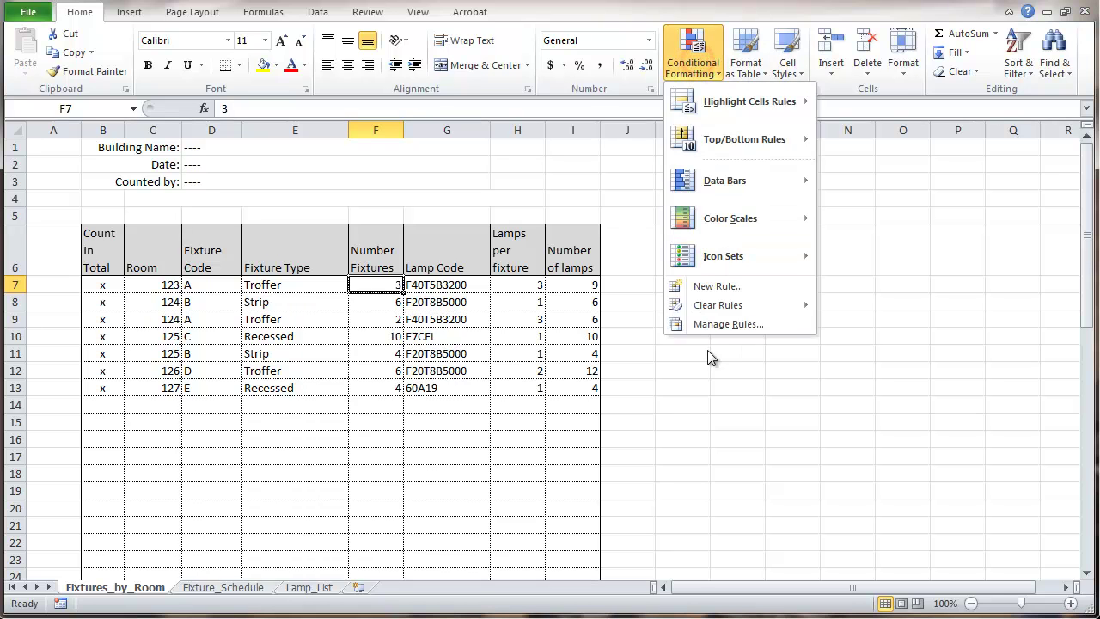
left_click(711, 324)
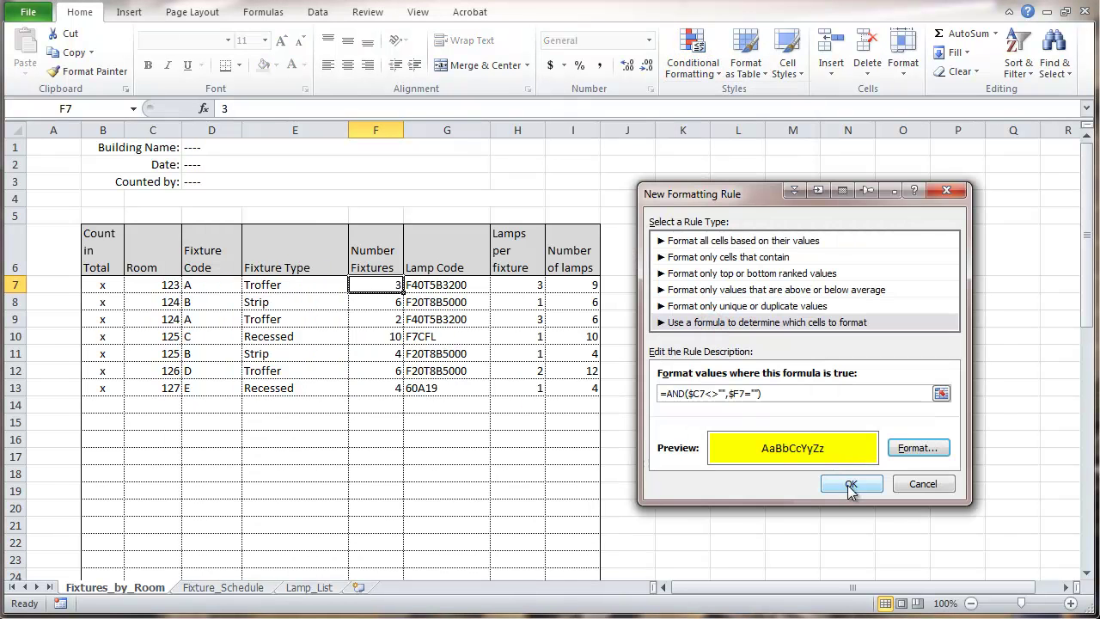
left_click(850, 486)
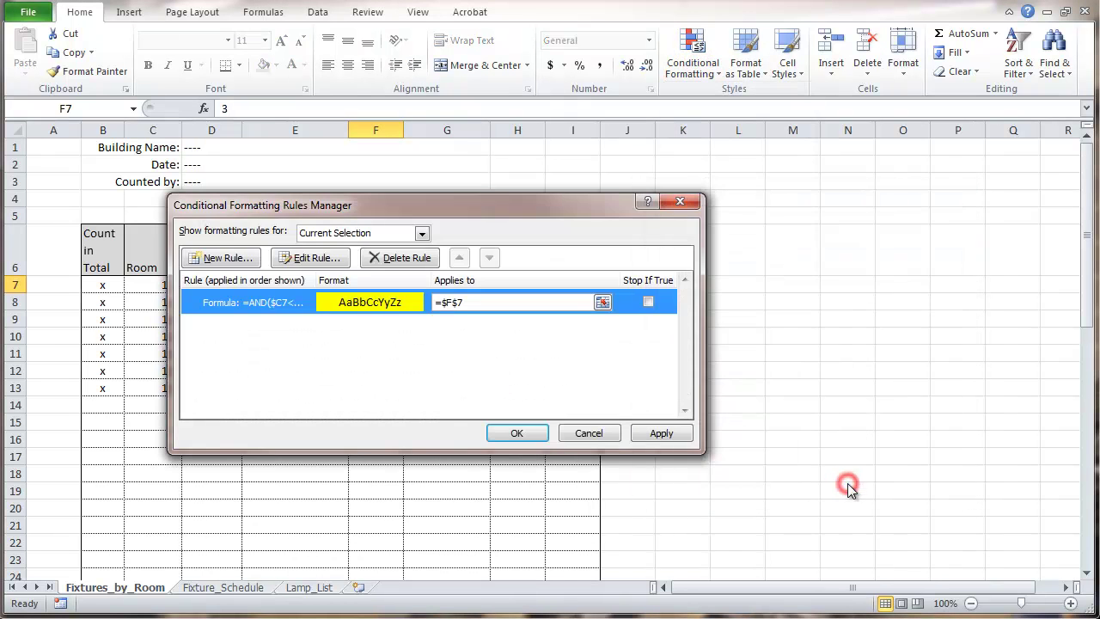
left_click(518, 434)
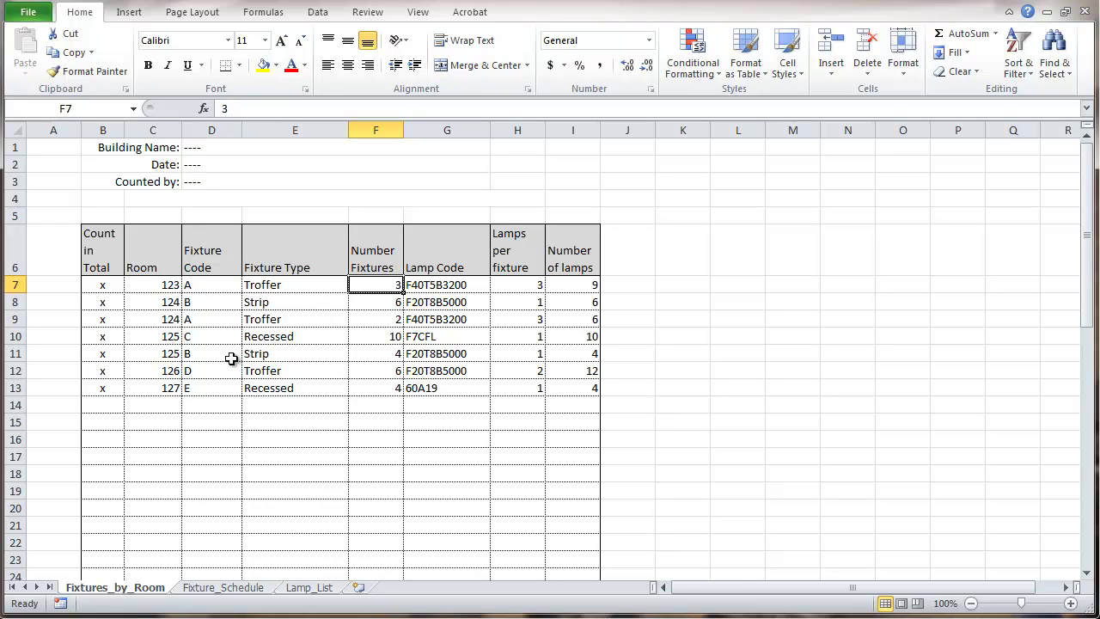
- Test the missing-value rules by clearing fixture code D7 and then fixture count F7, undoing each deletion
left_click(204, 287)
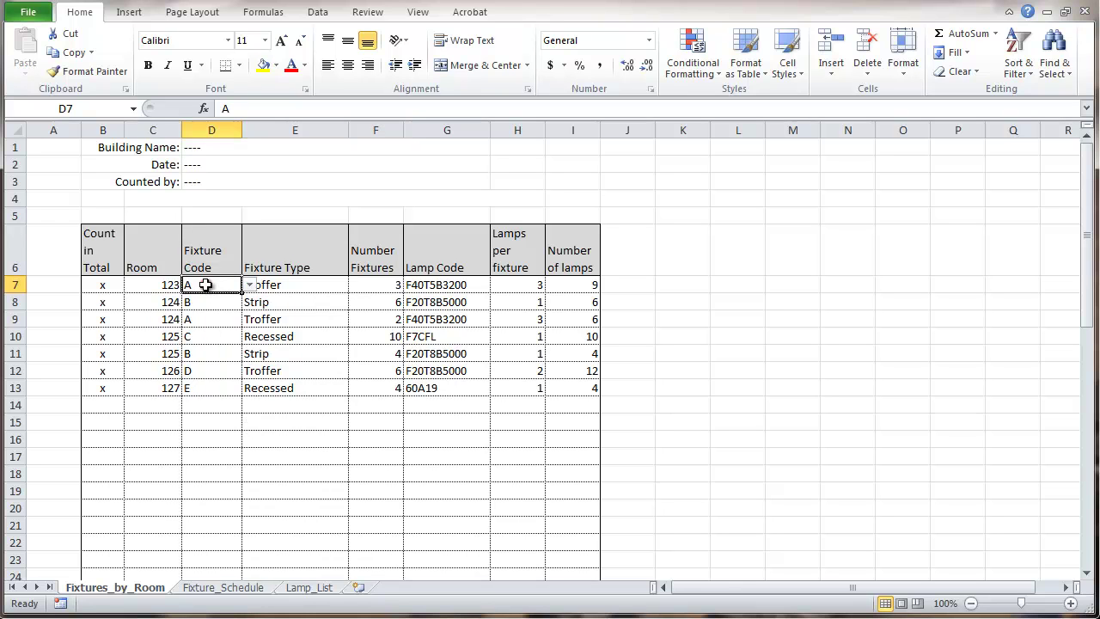
key("Delete")
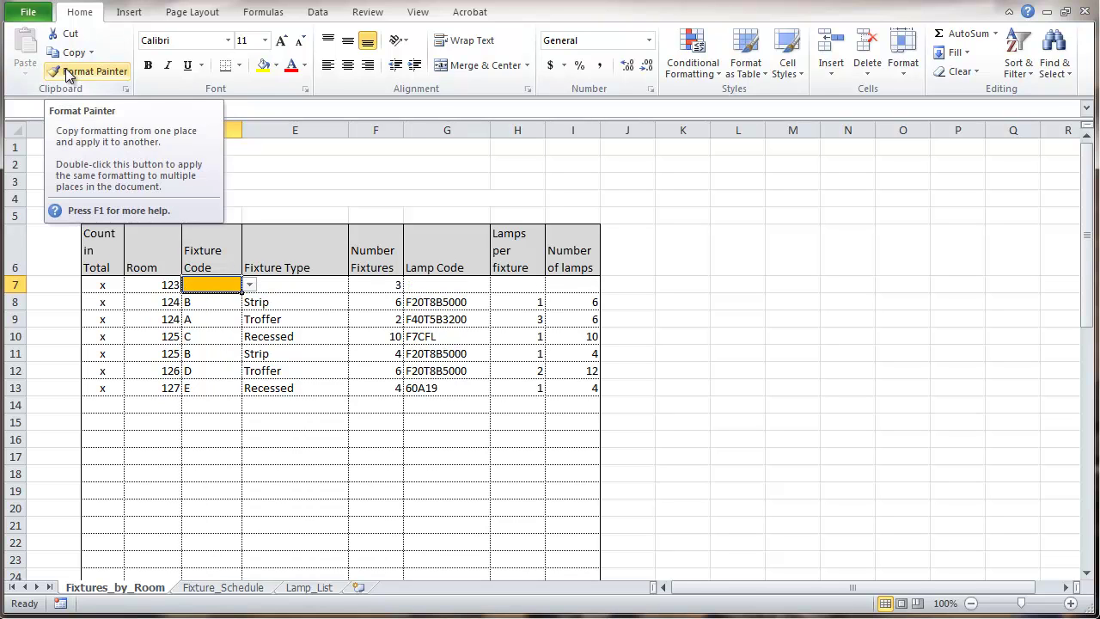
key("ctrl+z")
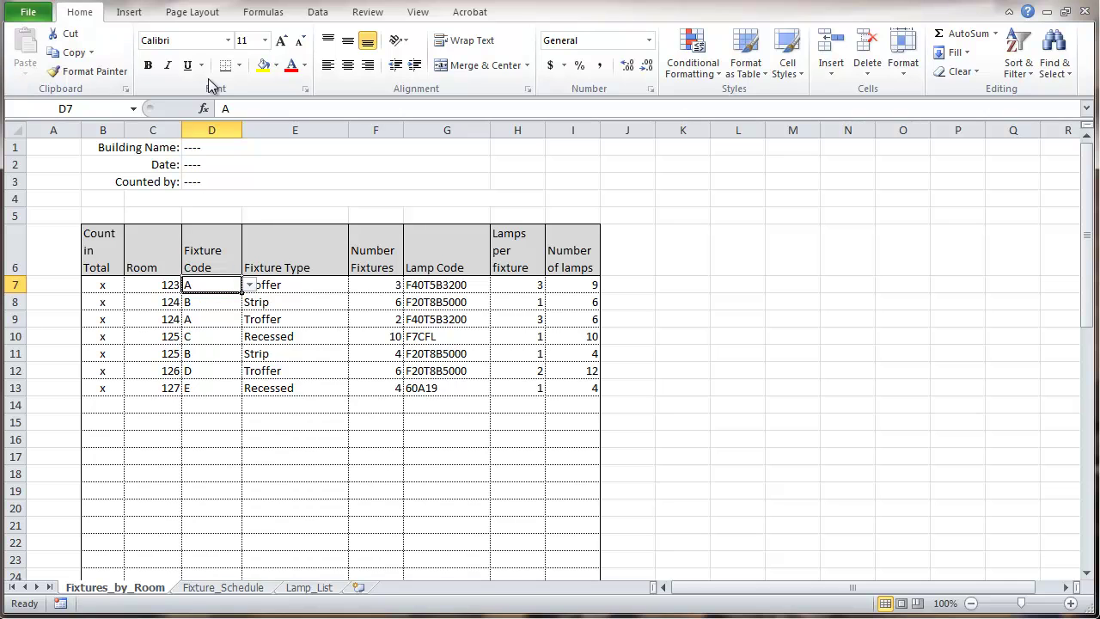
left_click(398, 286)
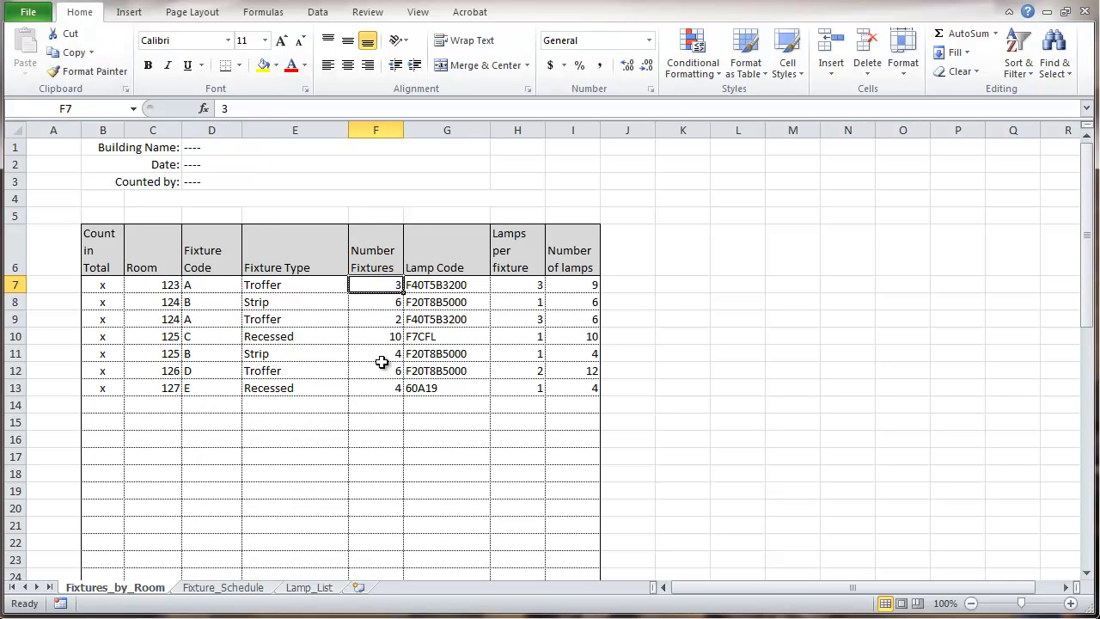
key("Delete")
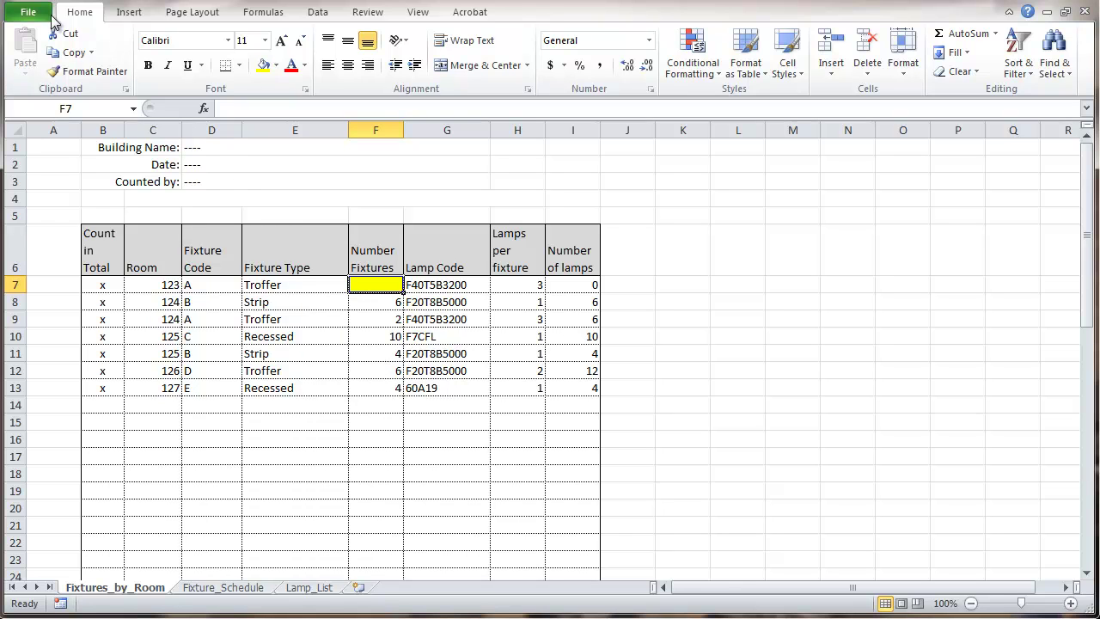
key("ctrl+z")
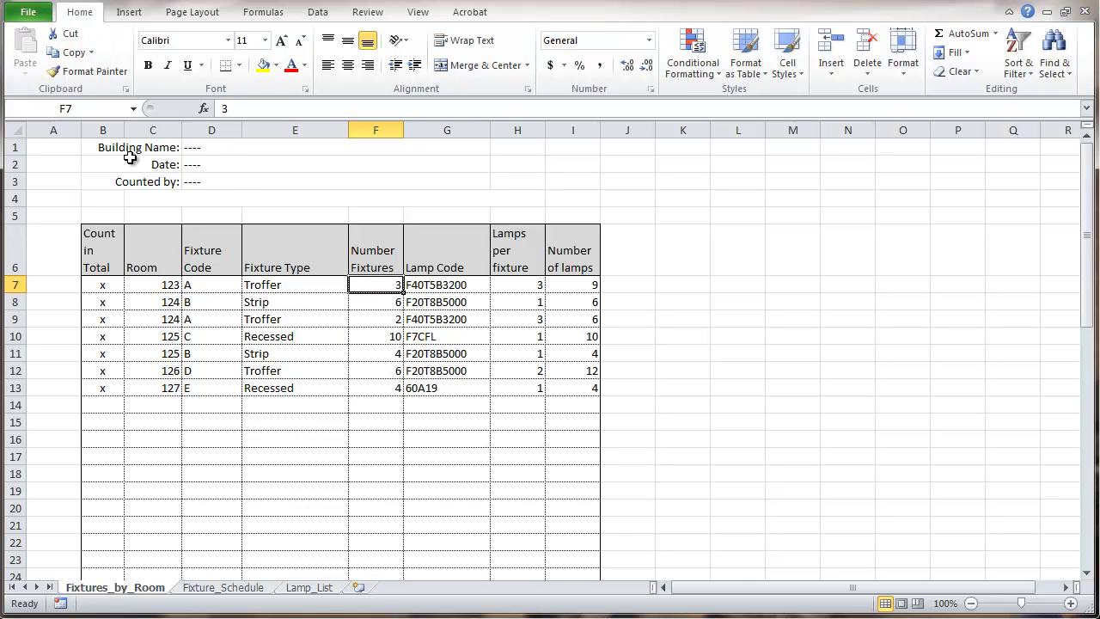
- Copy the formatting of D7 and F7 down their Fixture Code and Number Fixtures columns, starting at row 8
left_click(211, 287)
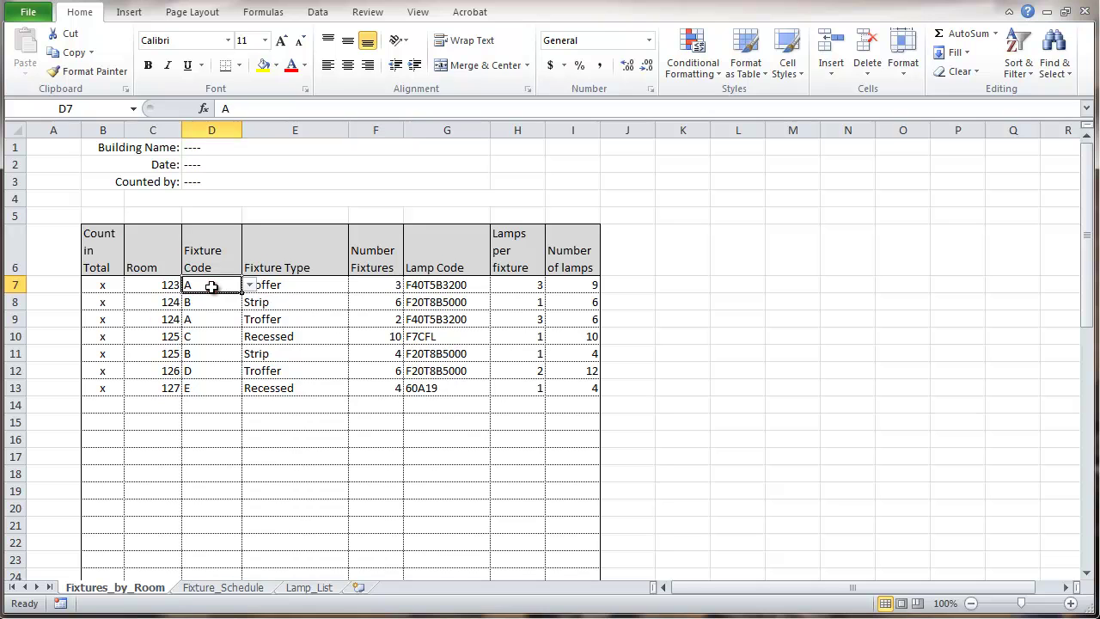
left_click(74, 72)
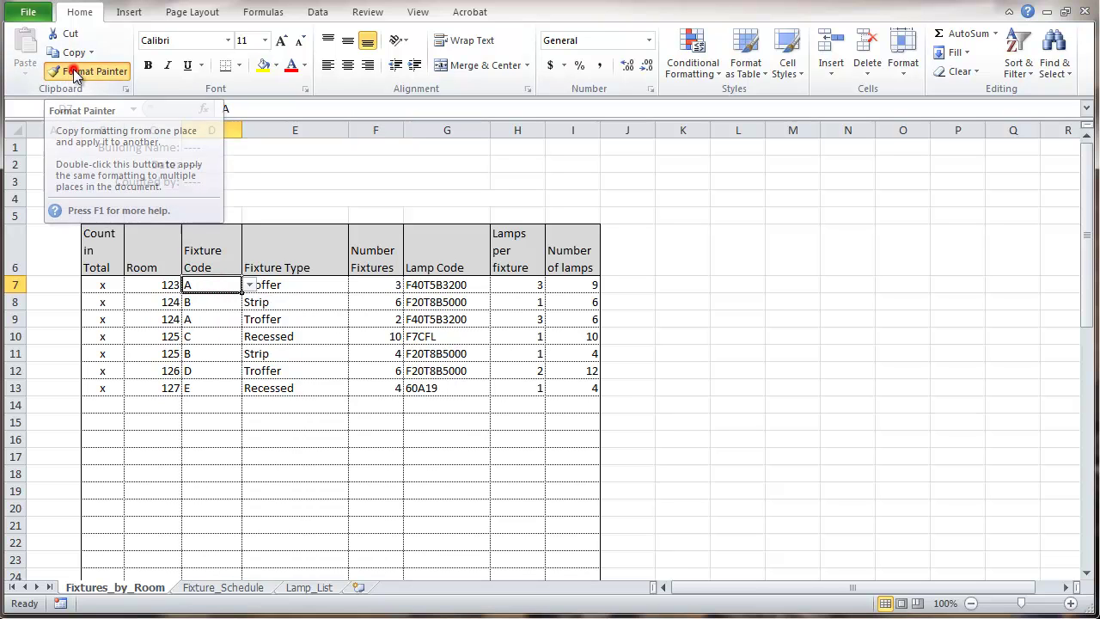
left_click_drag(211, 300, 192, 519)
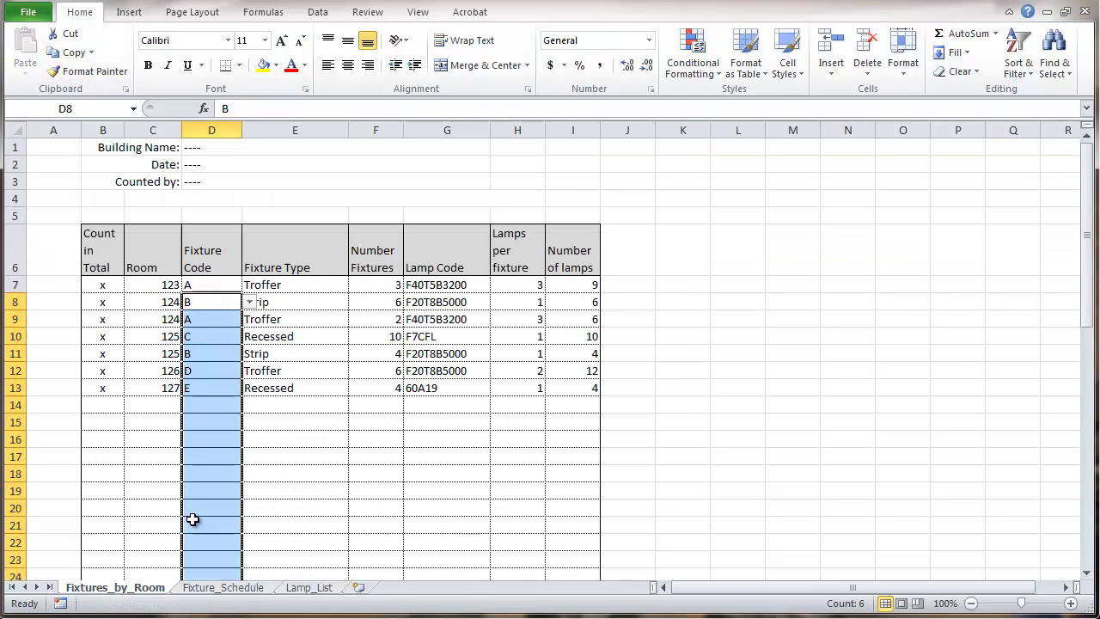
left_click(75, 72)
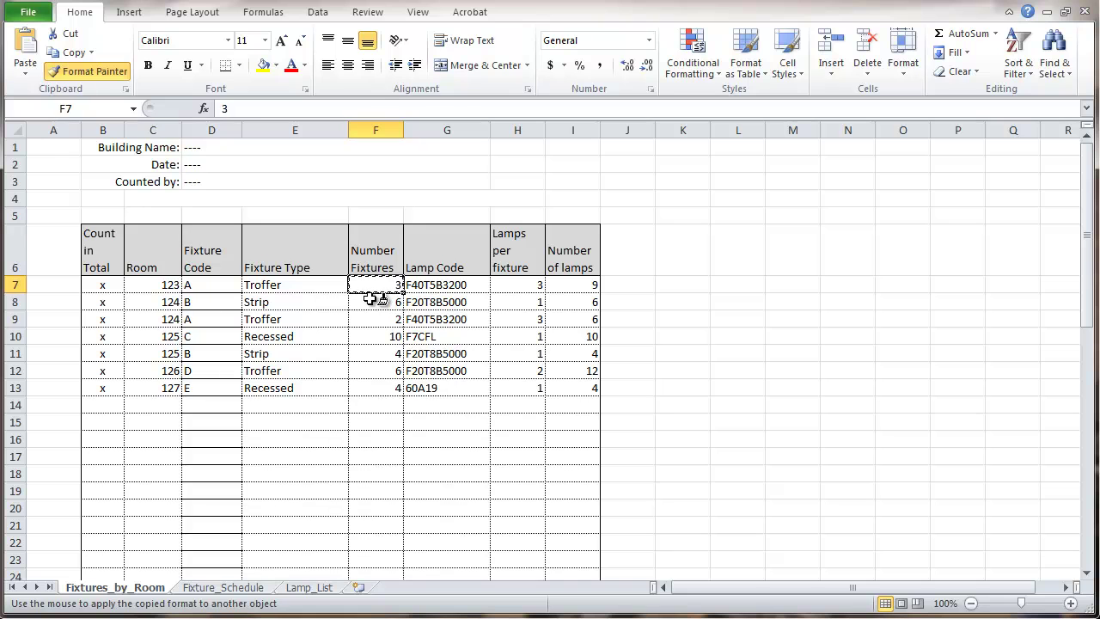
left_click_drag(376, 307, 375, 542)
left_click(441, 422)
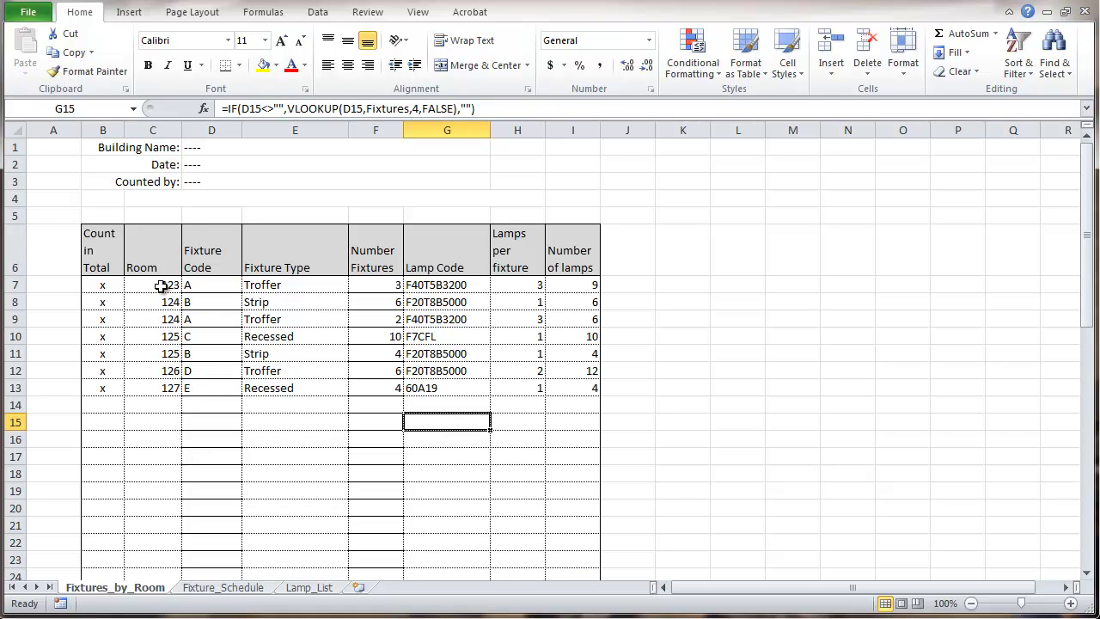
- Start a new formula-based conditional formatting rule for the first table row, C7:I7
left_click_drag(160, 286, 556, 287)
left_click(705, 68)
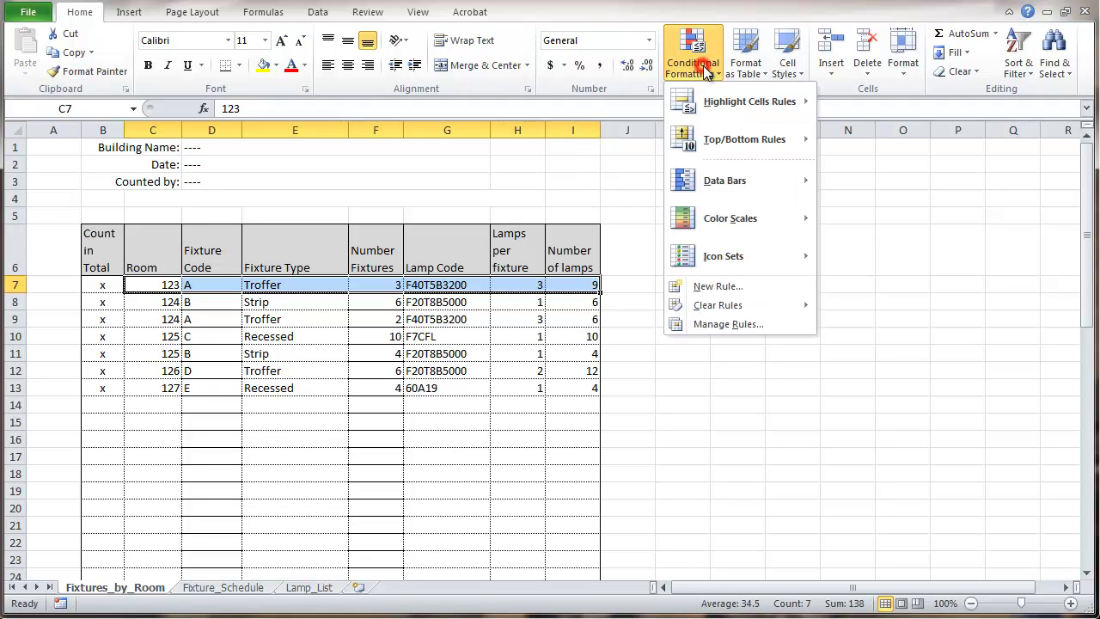
left_click(744, 323)
left_click_drag(458, 205, 740, 214)
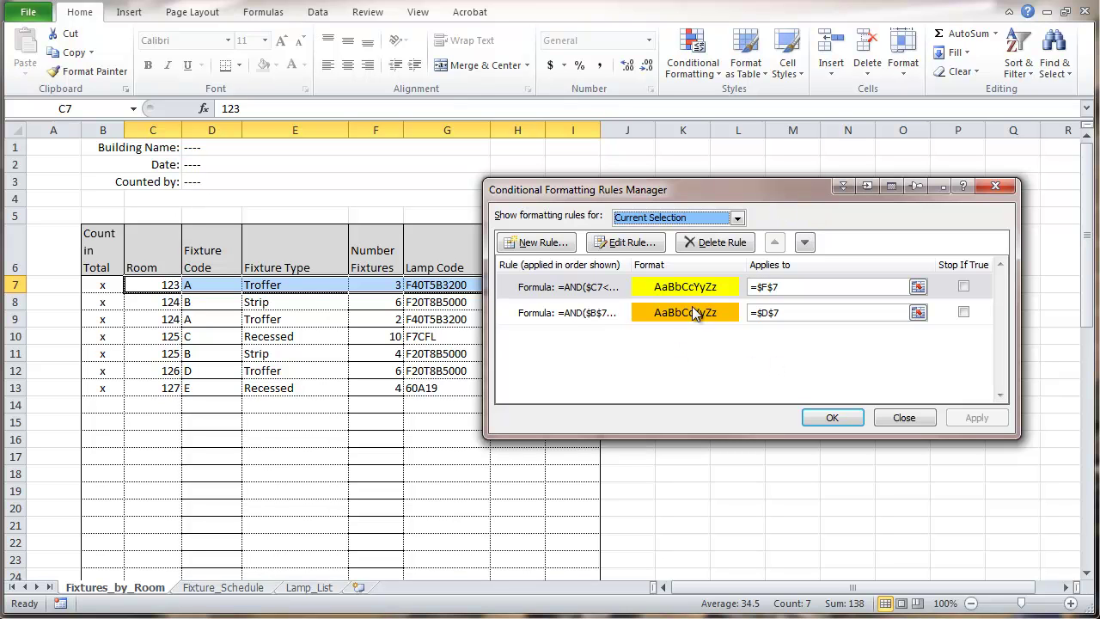
left_click(536, 244)
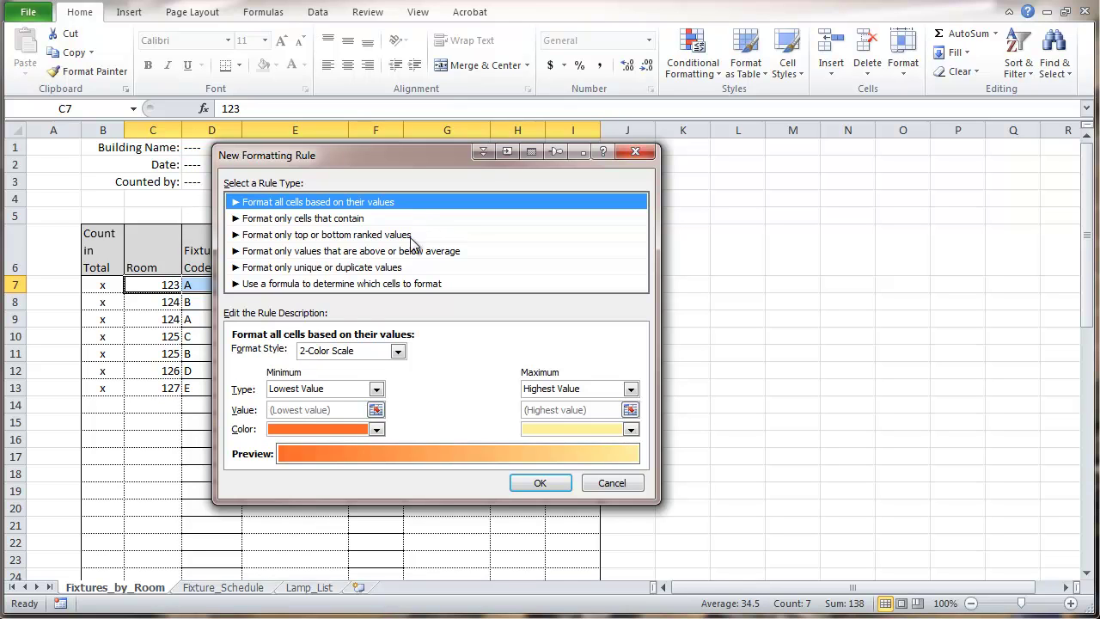
left_click(339, 285)
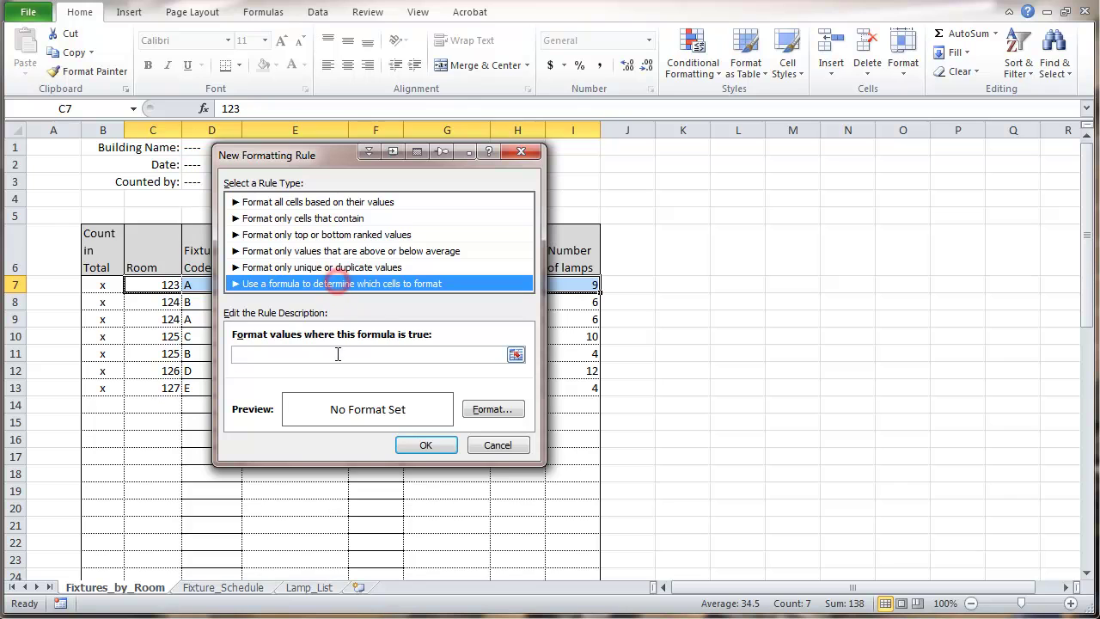
- Enter the rule formula =AND($C7<>"",$B7="") to catch a row with a room but no Count in Total mark
left_click(276, 354)
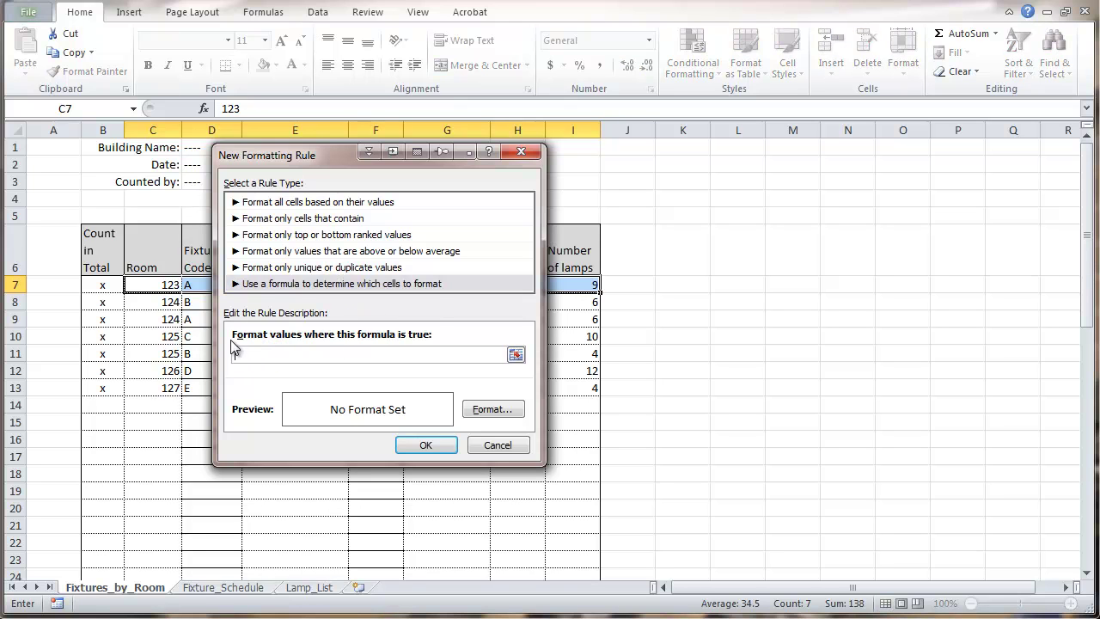
type("=ANND")
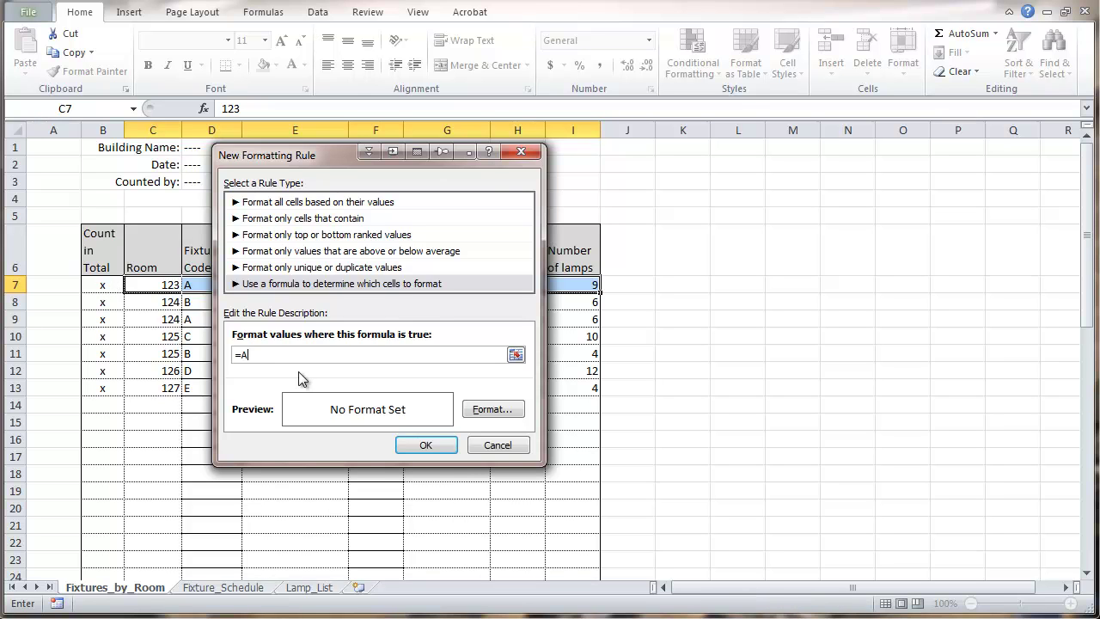
key("BackSpace")
key("BackSpace")
key("BackSpace")
key("BackSpace")
type("AND")
left_click(157, 285)
key("BackSpace")
key("BackSpace")
type("7")
type("<>")
type("\"\"")
type("\"")
type(",")
left_click(103, 286)
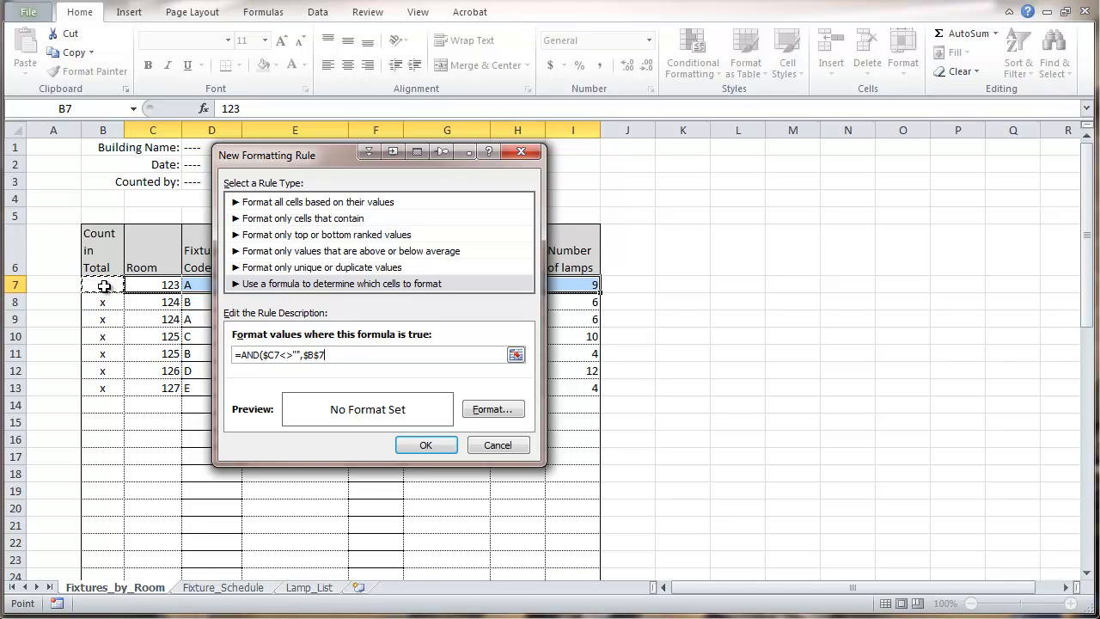
type("=\"\")")
- Give the uncounted-row rule a grey background fill, enable Stop If True for it, and apply it to C7:I7
left_click(487, 411)
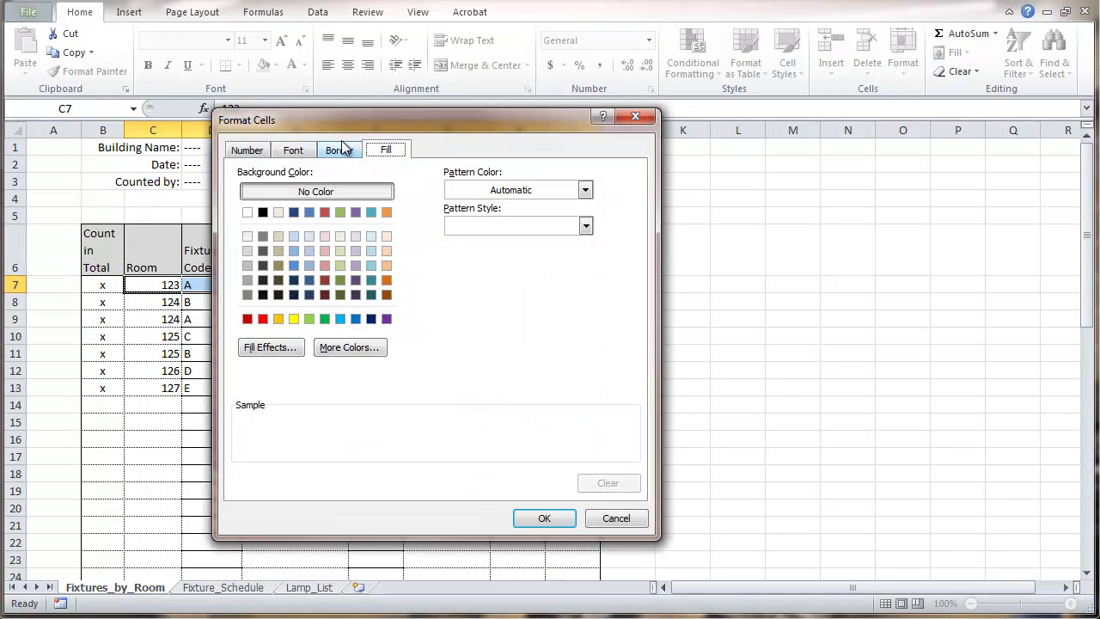
left_click(247, 263)
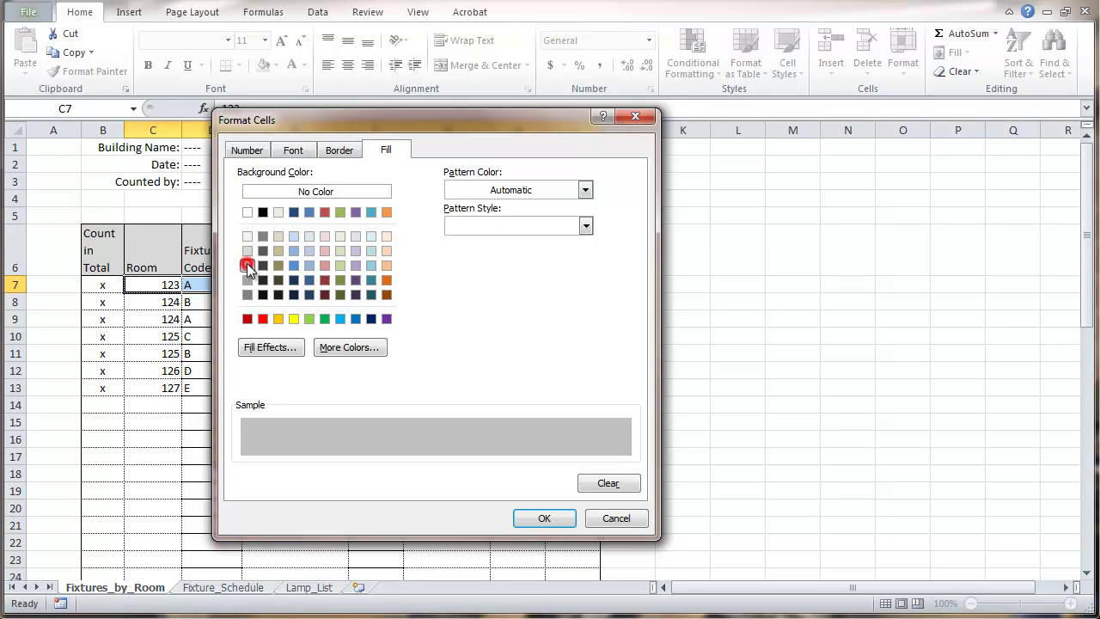
key("Return")
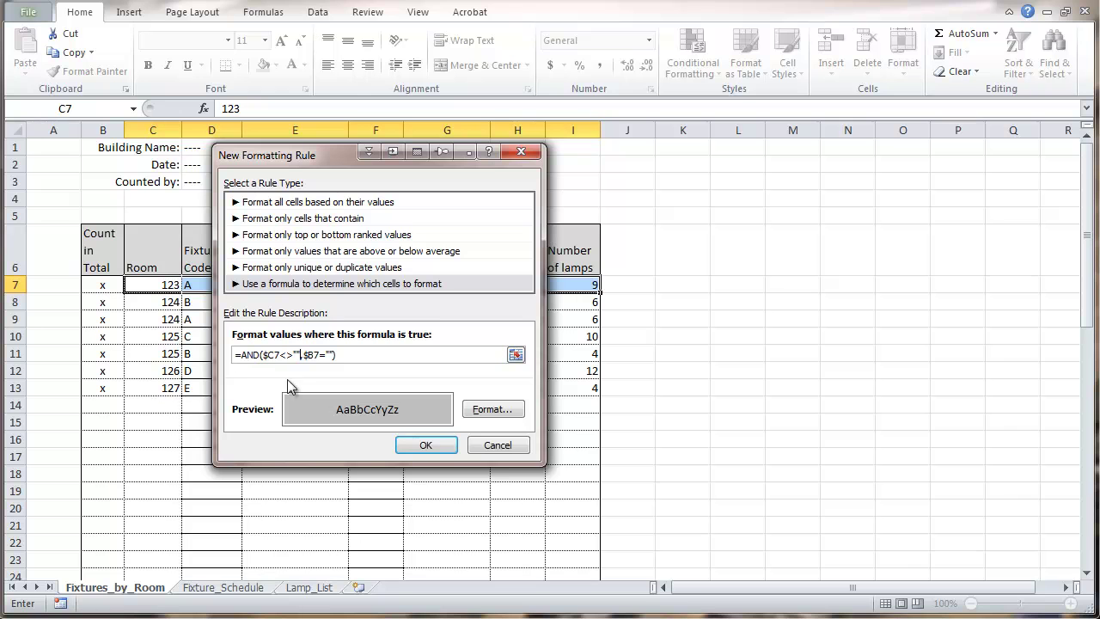
left_click(426, 447)
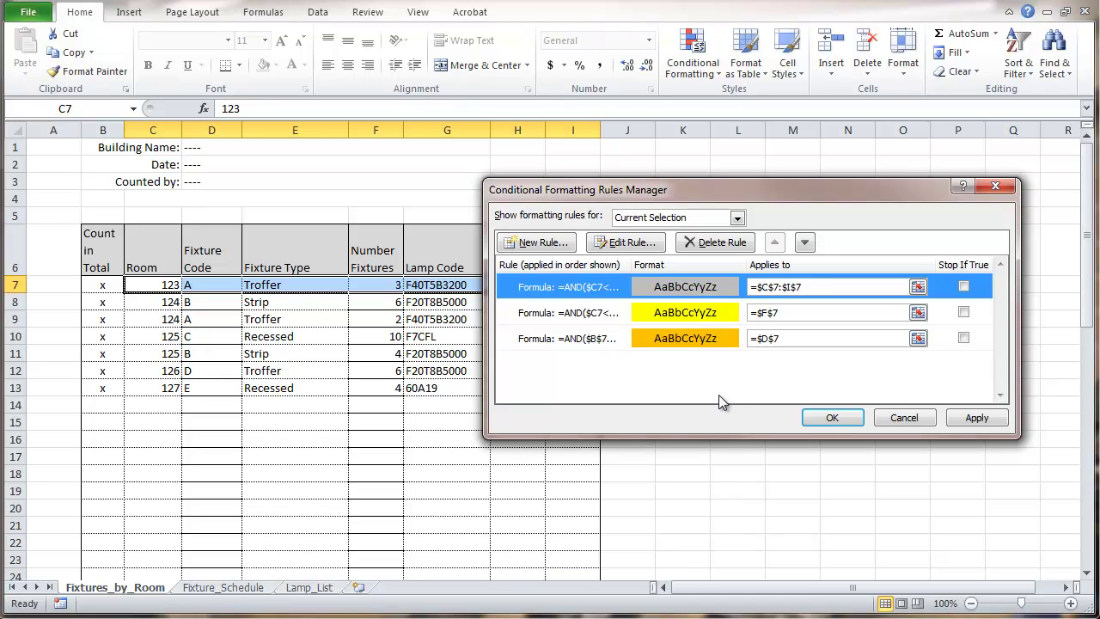
left_click(832, 417)
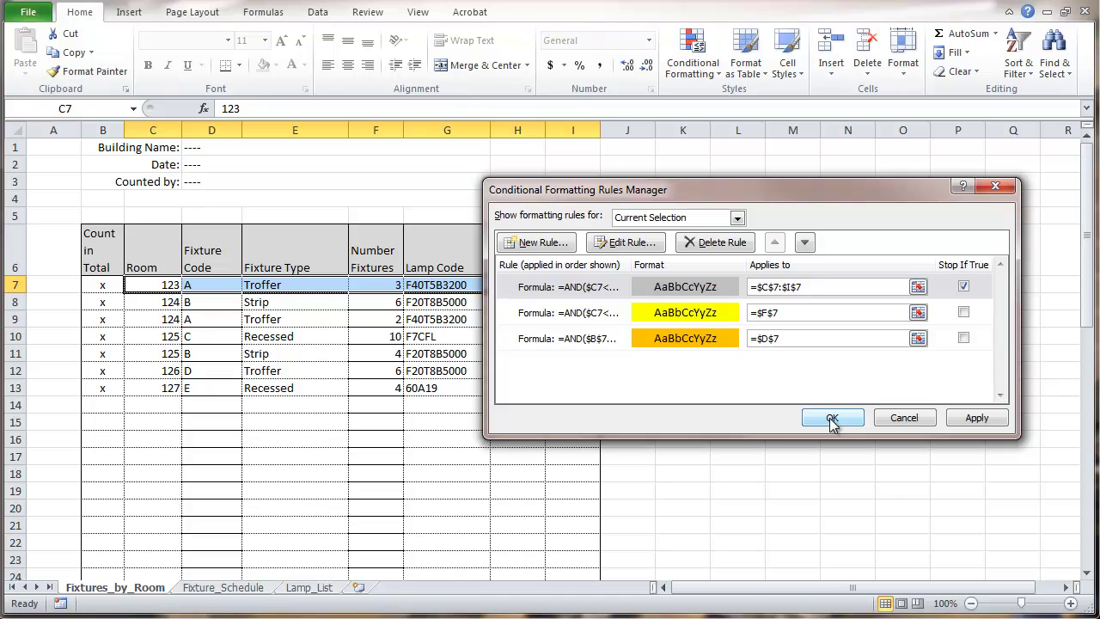
left_click(832, 418)
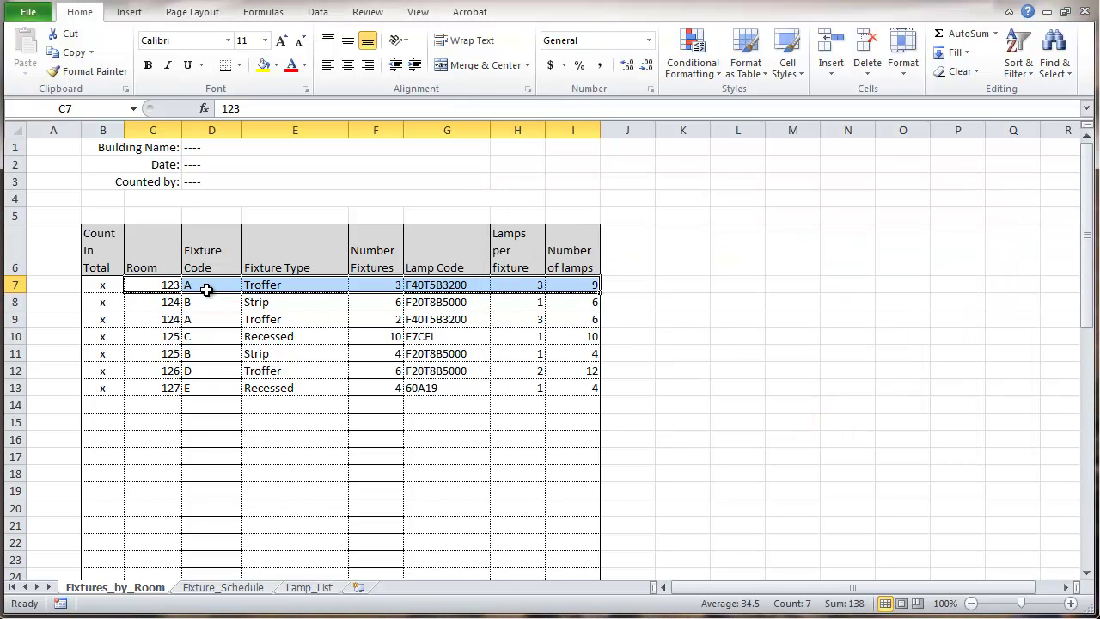
- Copy the formatting of C7:I7 to the remaining table rows from row 8 down
left_click(86, 74)
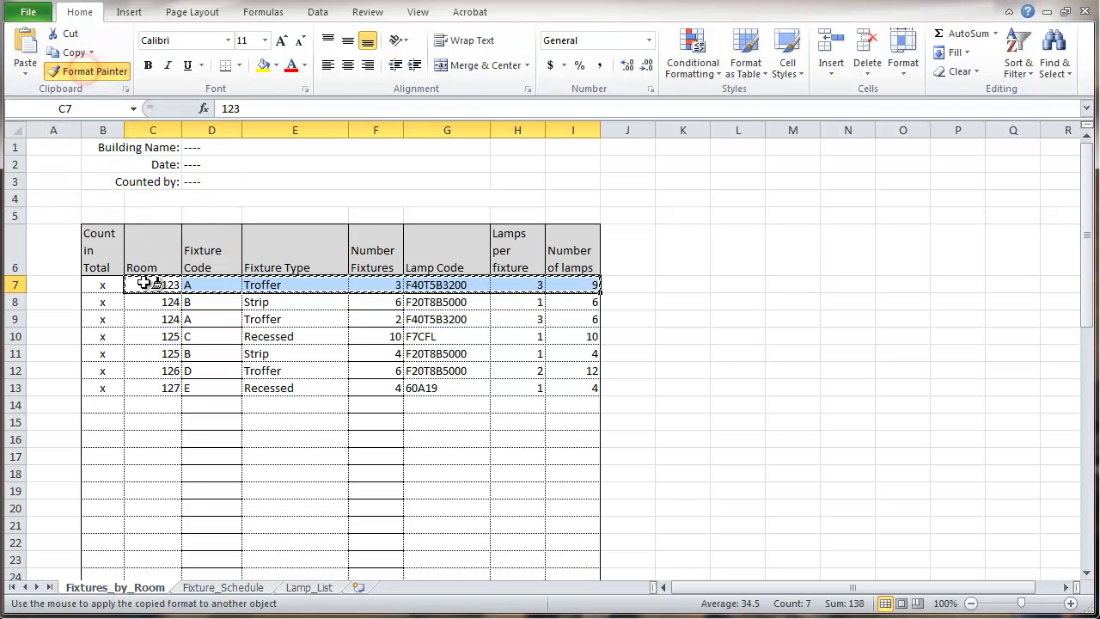
mouse_move(148, 302)
left_mouse_down()
mouse_move(215, 315)
mouse_move(417, 392)
mouse_move(557, 520)
left_mouse_up()
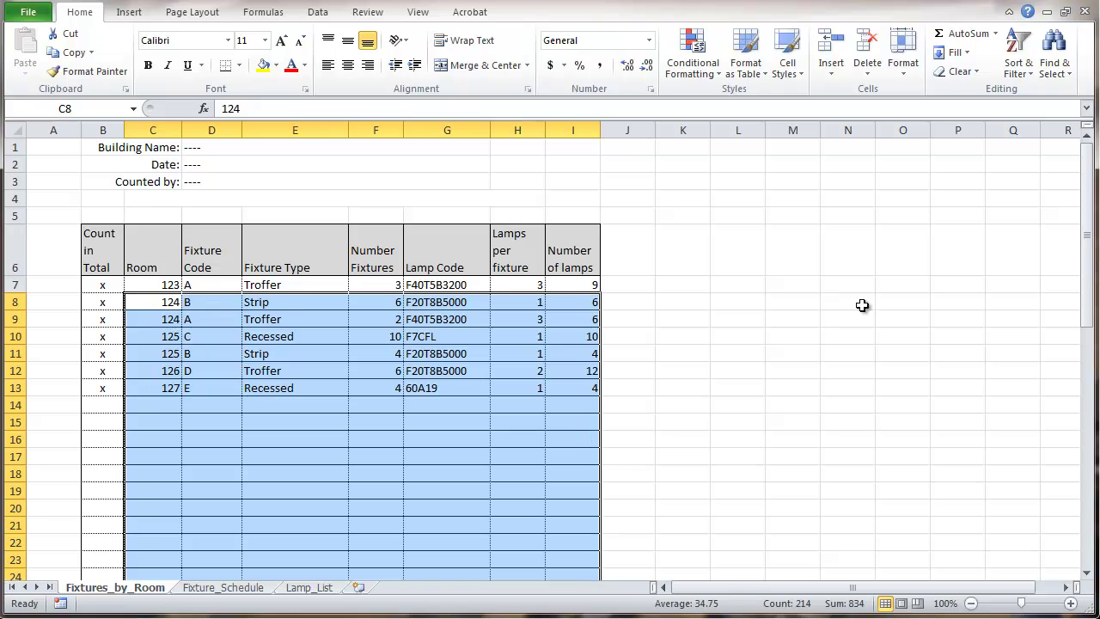
left_click(835, 369)
- Clear the Count in Total mark in B11 to test the grey uncounted-row rule
left_click(103, 354)
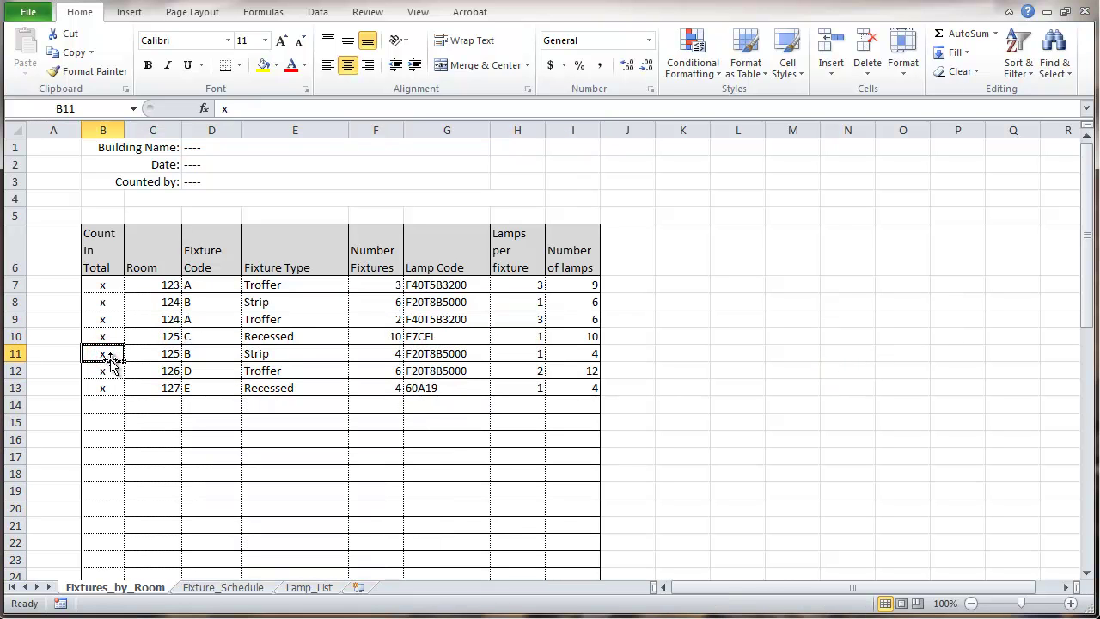
key("Delete")
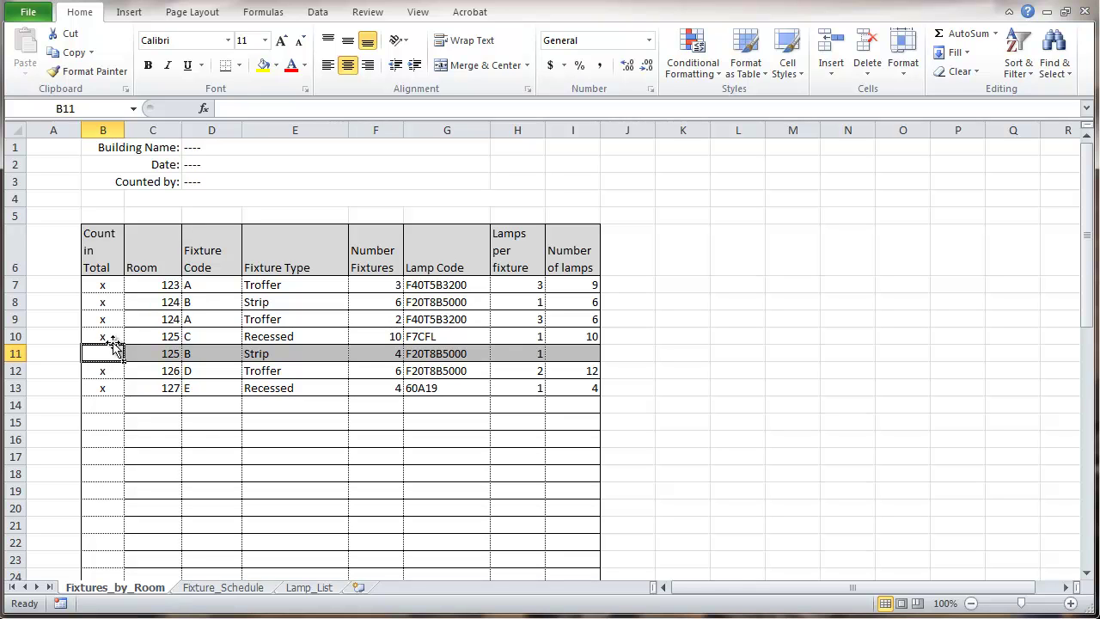
- Restore the Count in Total mark x in B11 so the room 125 Strip row is counted again
type("x")
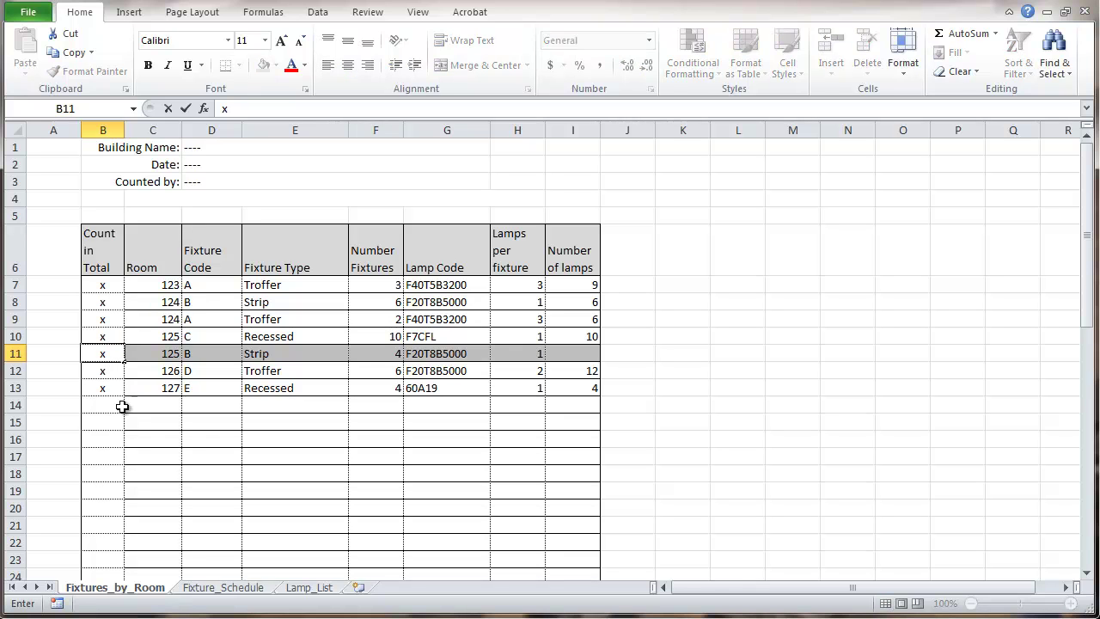
left_click(126, 453)
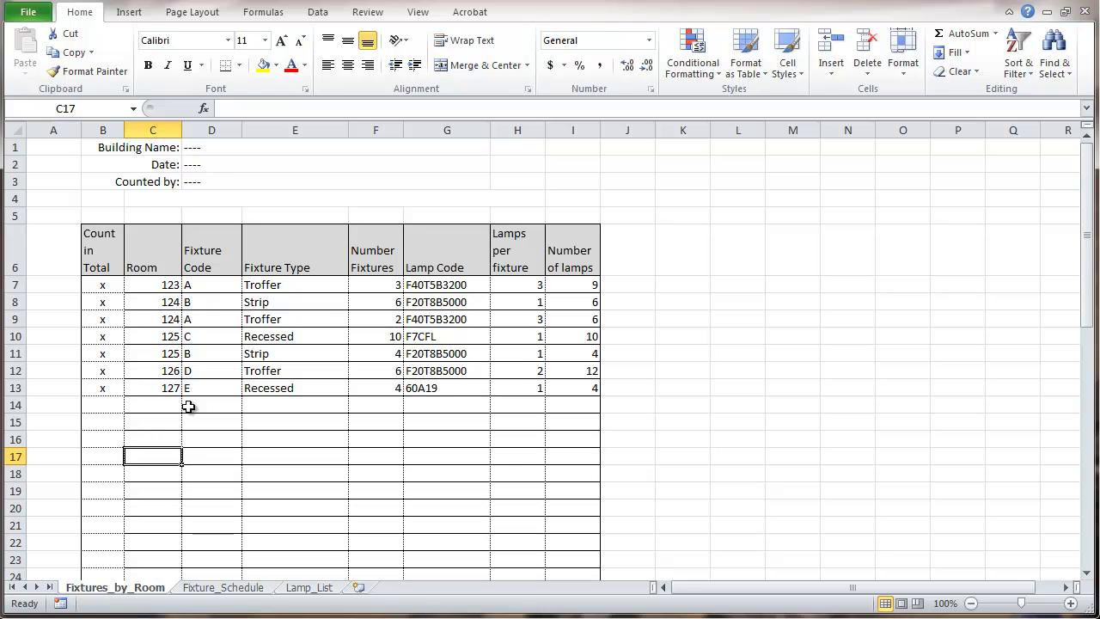
- Clear the Fixture Code in D10 to test the missing-code highlight, and restore it to C
left_click(211, 336)
key("Delete")
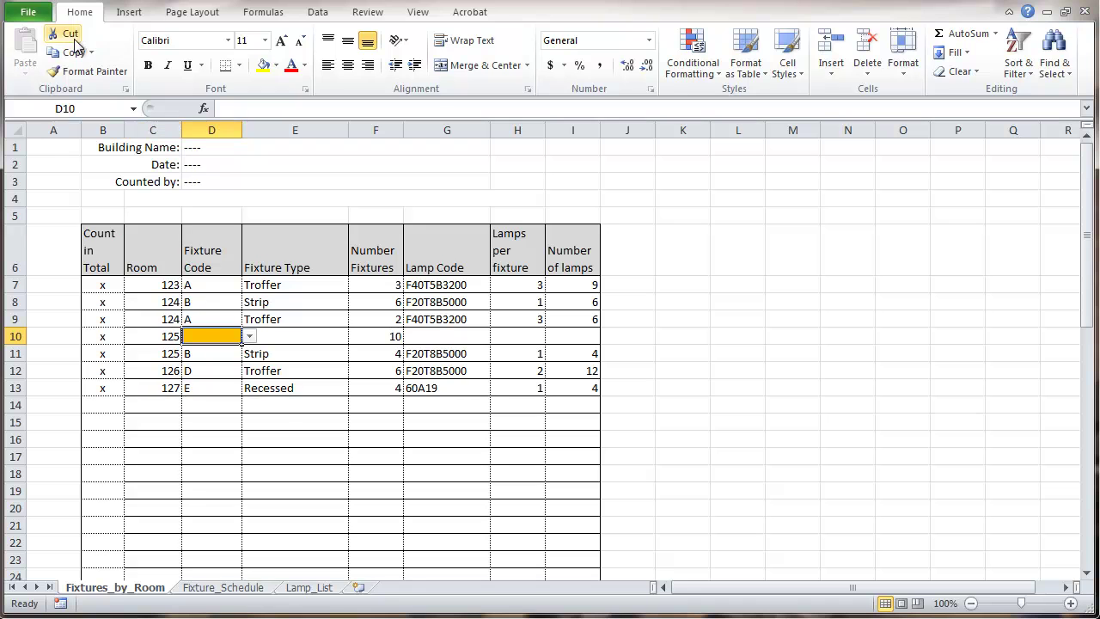
type("C")
key("ctrl+Return")
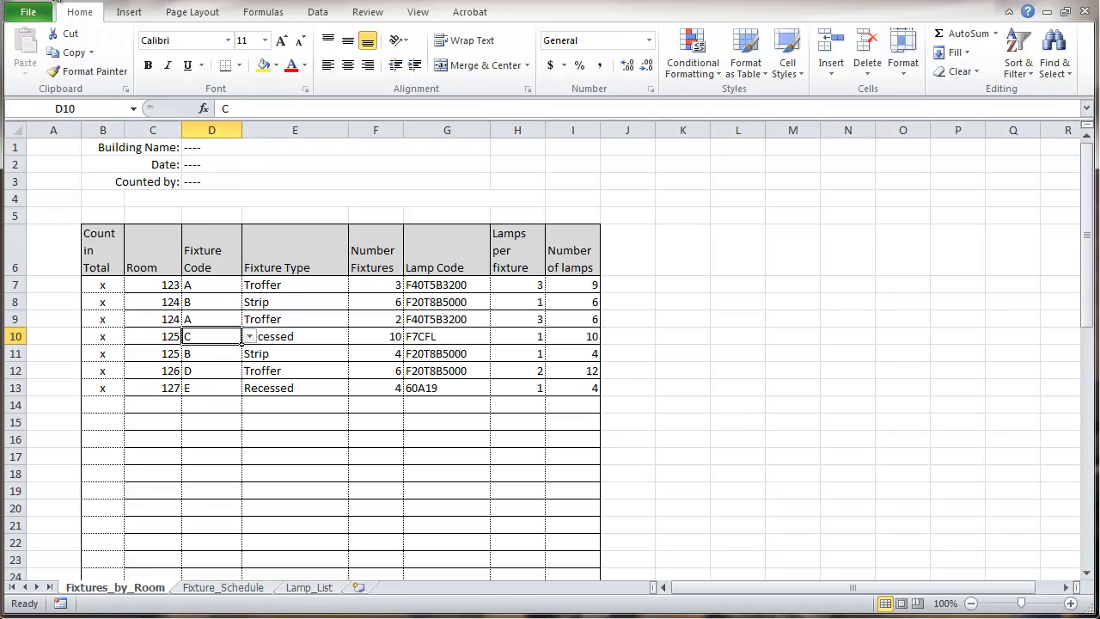
- Clear the Number Fixtures value in F10 to test the missing-quantity highlight, and undo the deletion
left_click(373, 337)
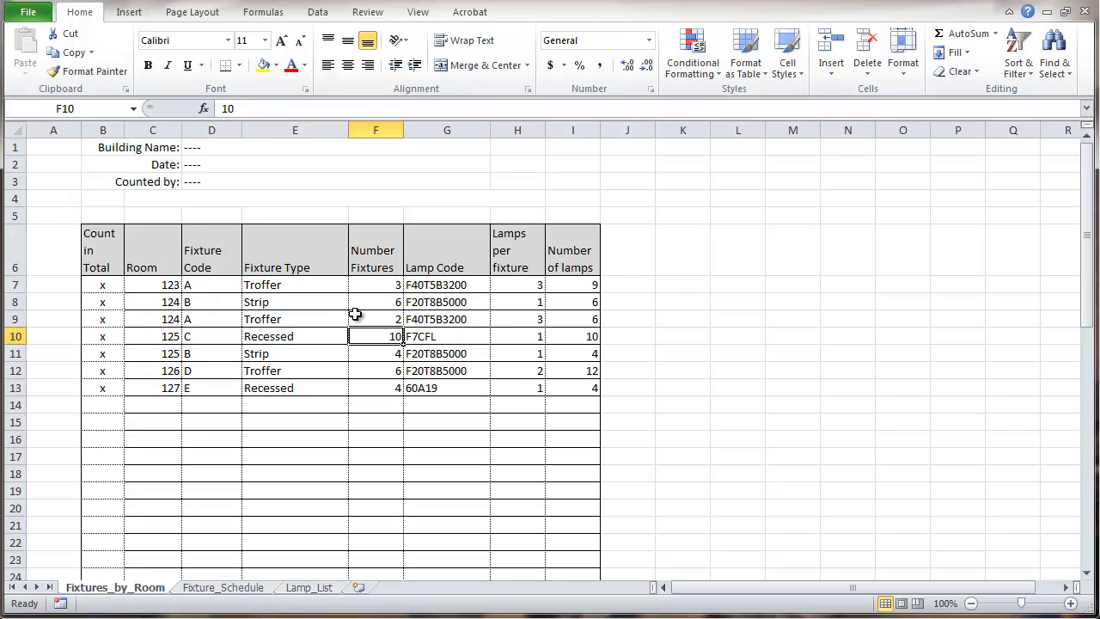
key("Delete")
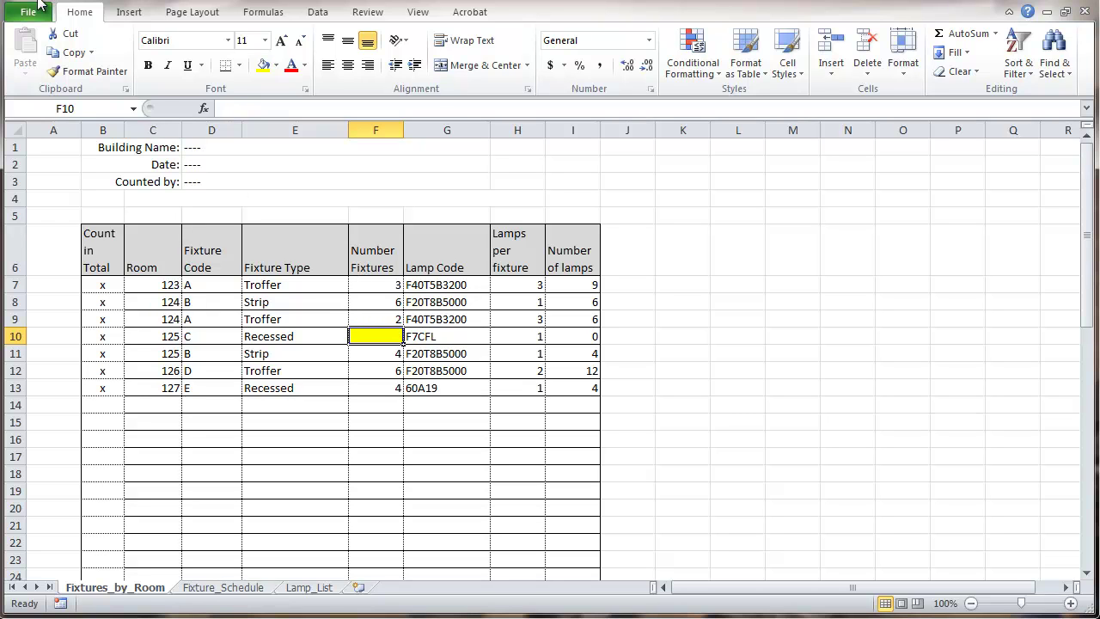
key("ctrl+z")
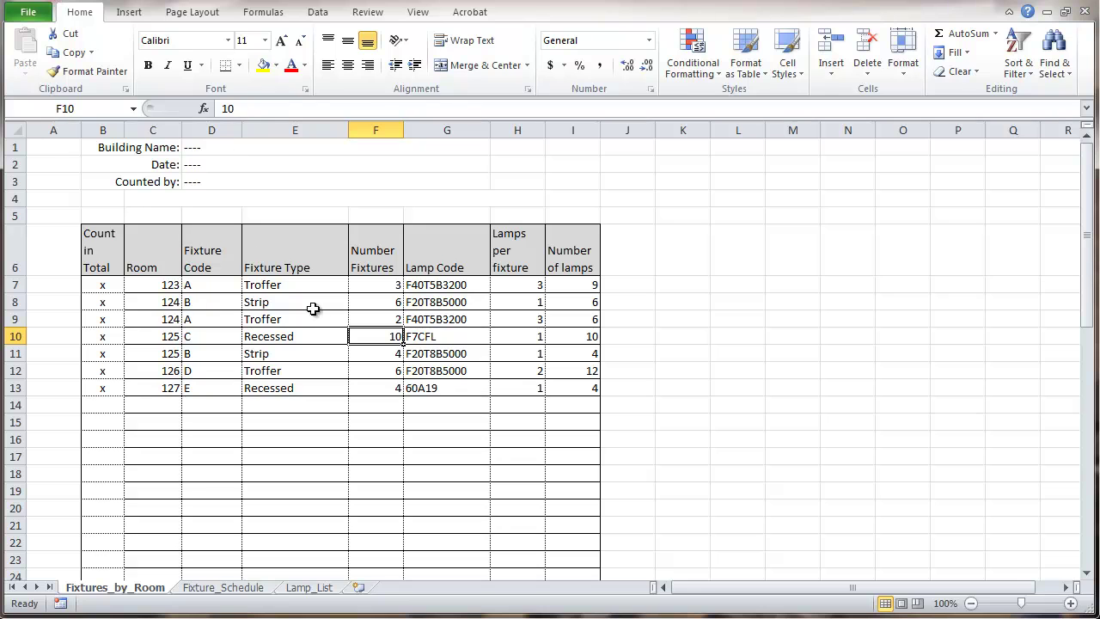
left_click(262, 408)
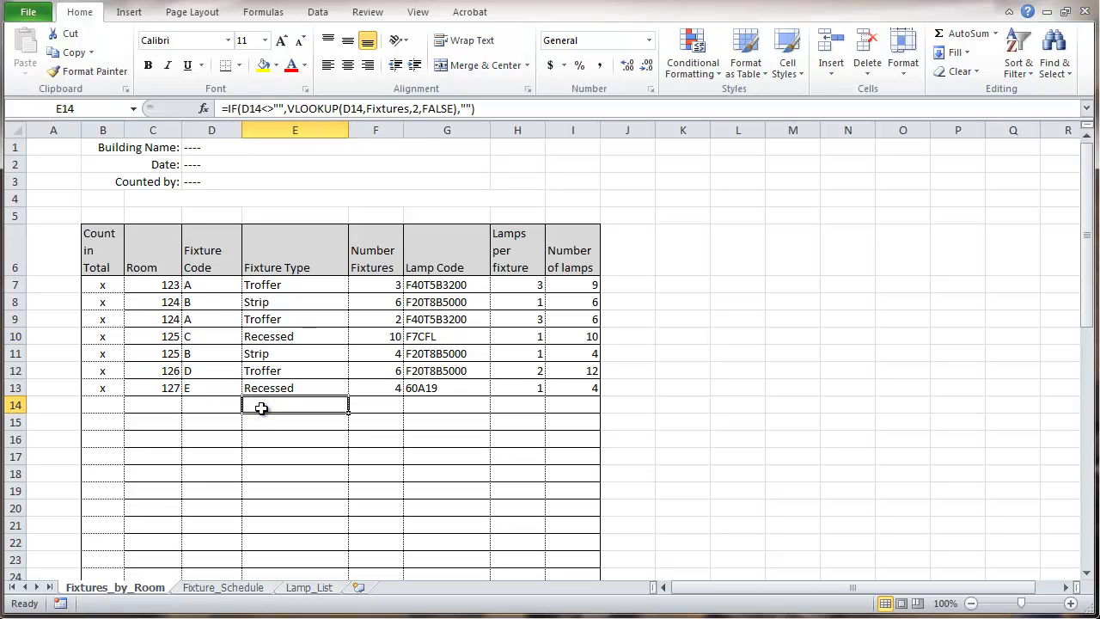